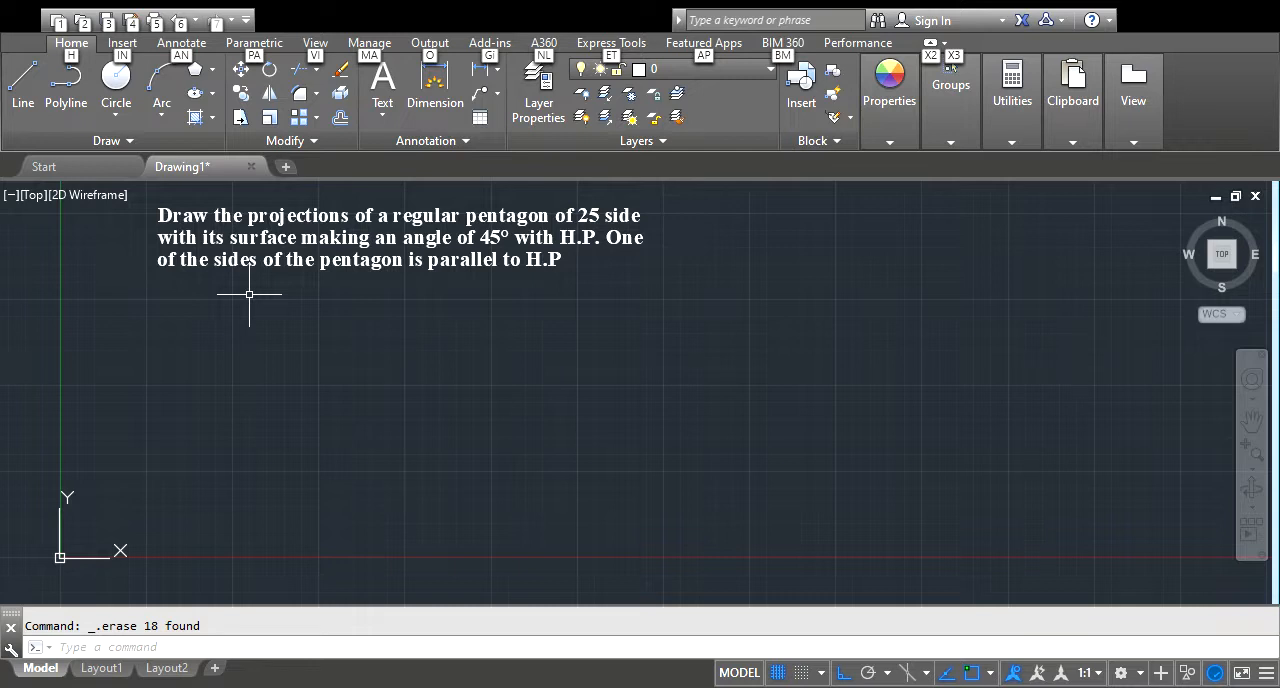
Draw a long horizontal reference line across the middle of the drawing area, below the problem text, with Ortho on
click(30, 103)
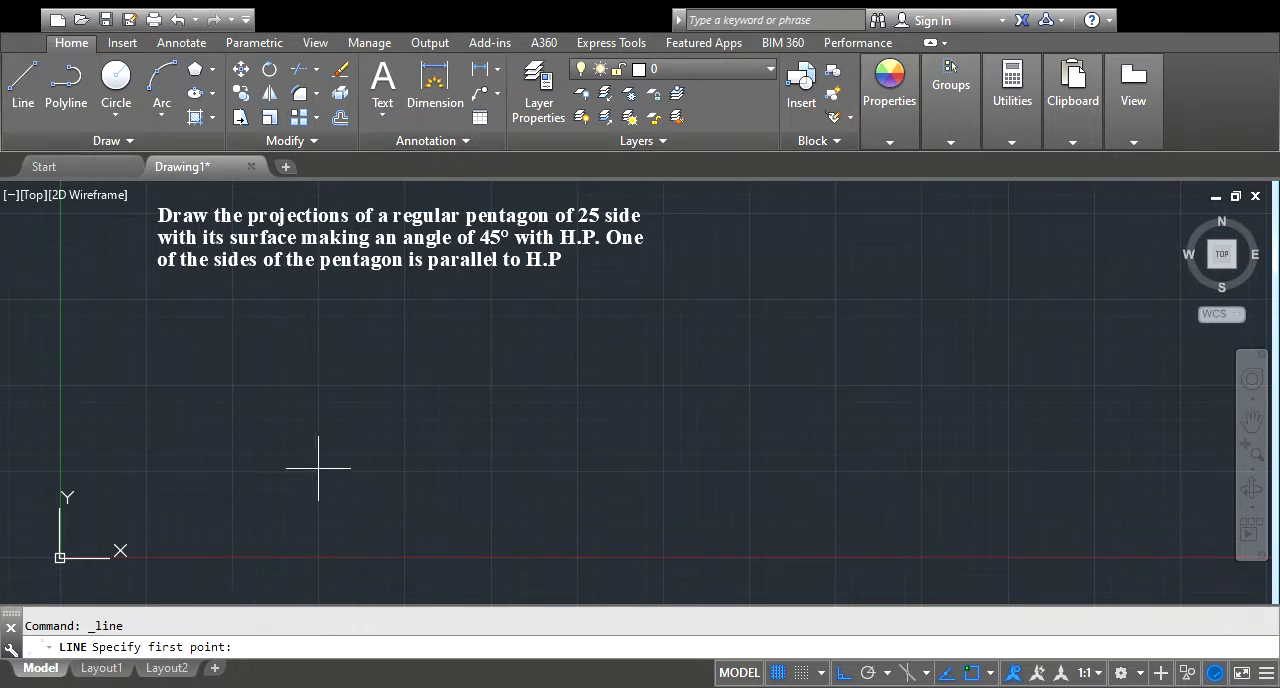
click(147, 400)
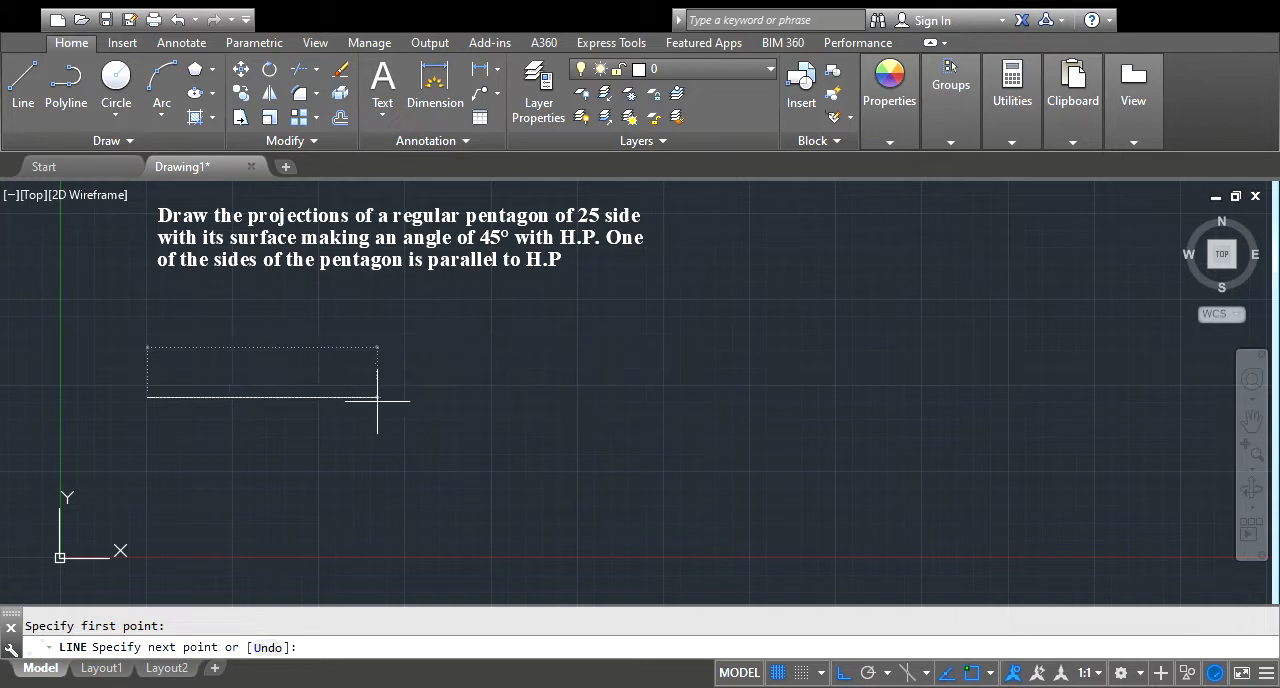
click(843, 673)
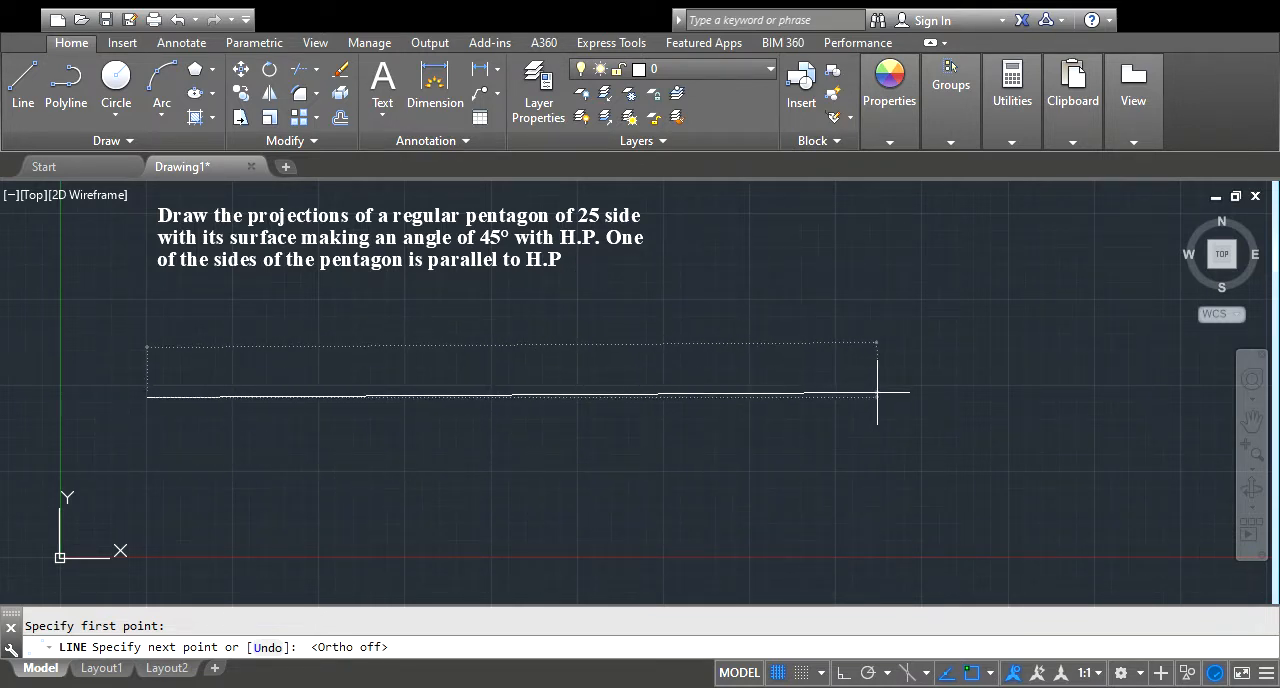
click(845, 674)
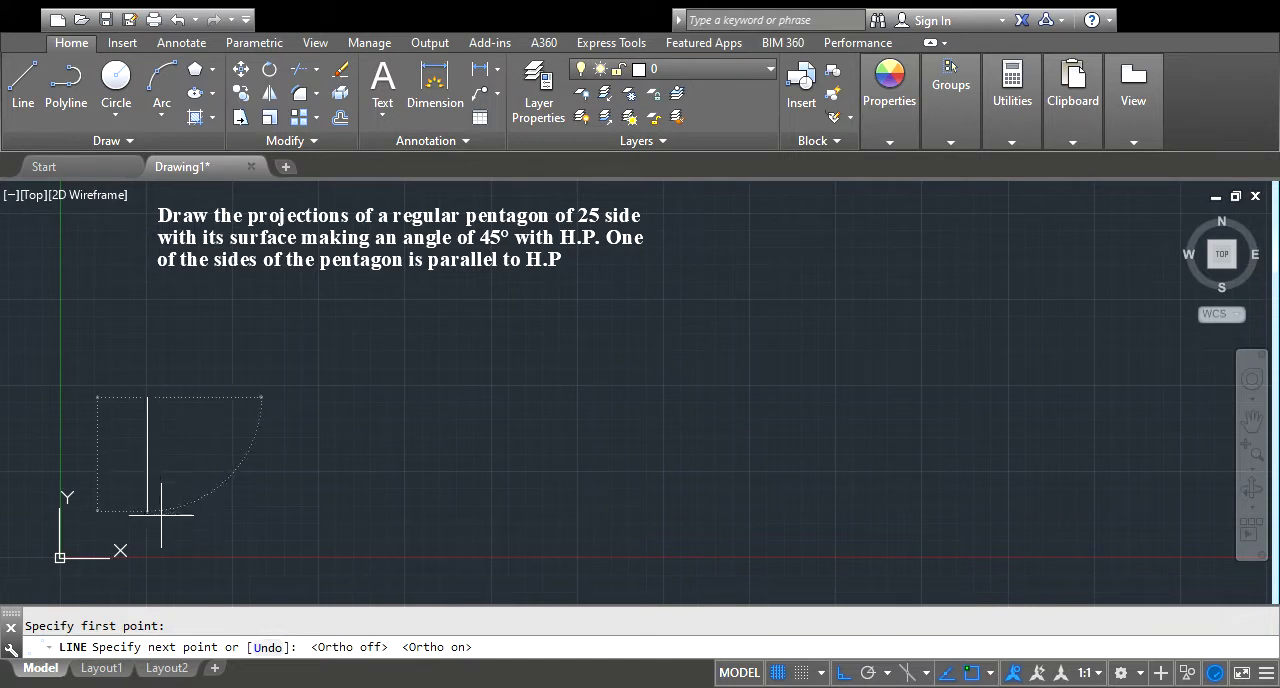
click(686, 397)
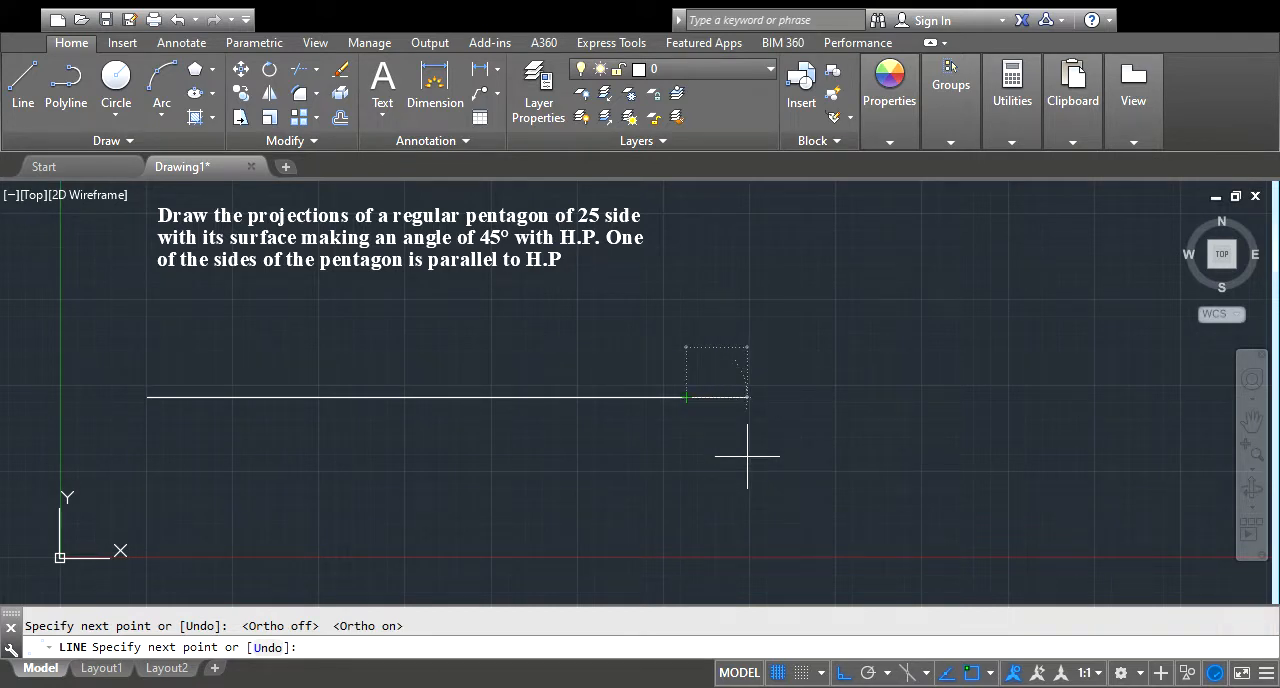
key(Escape)
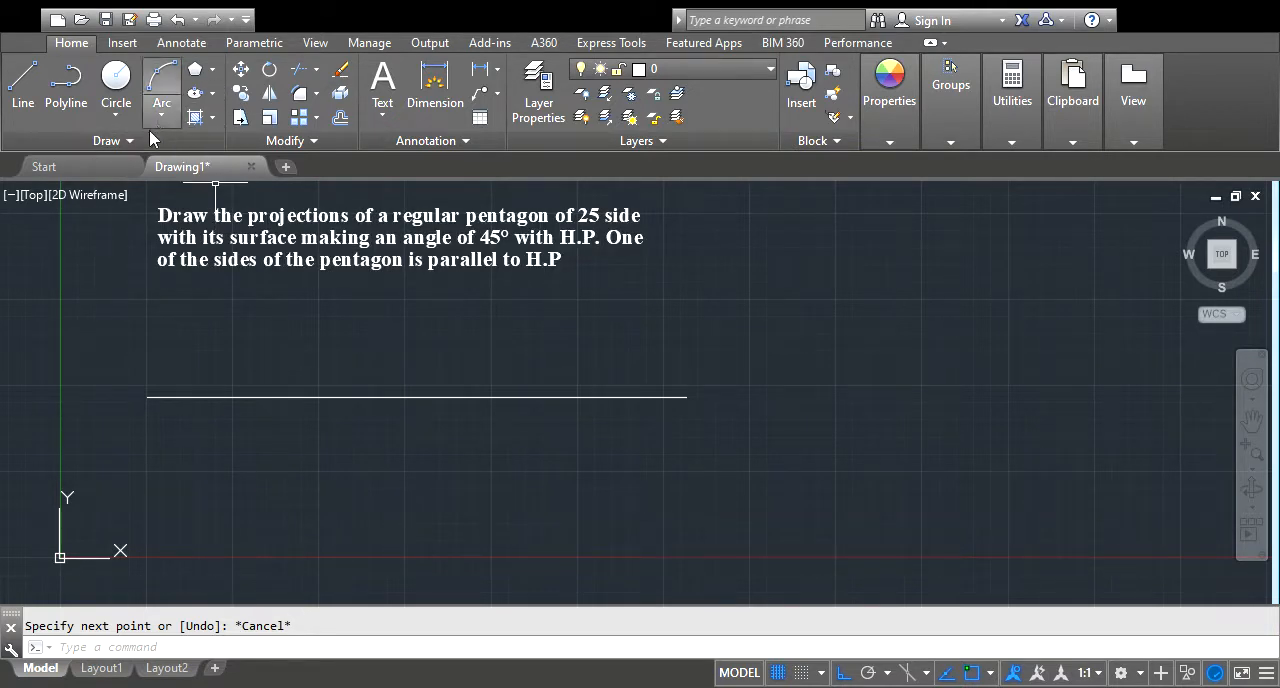
Draw a five-sided polygon by its edge below the reference line, with a vertical left edge 25 long
click(212, 76)
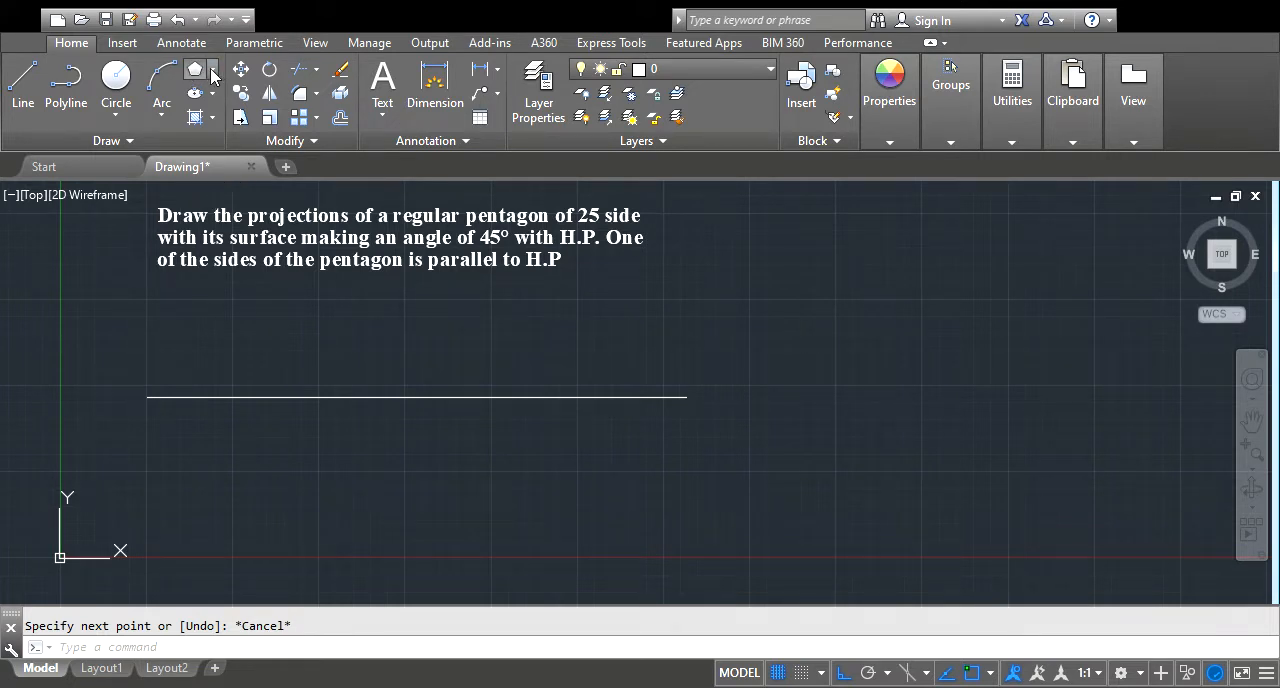
click(204, 74)
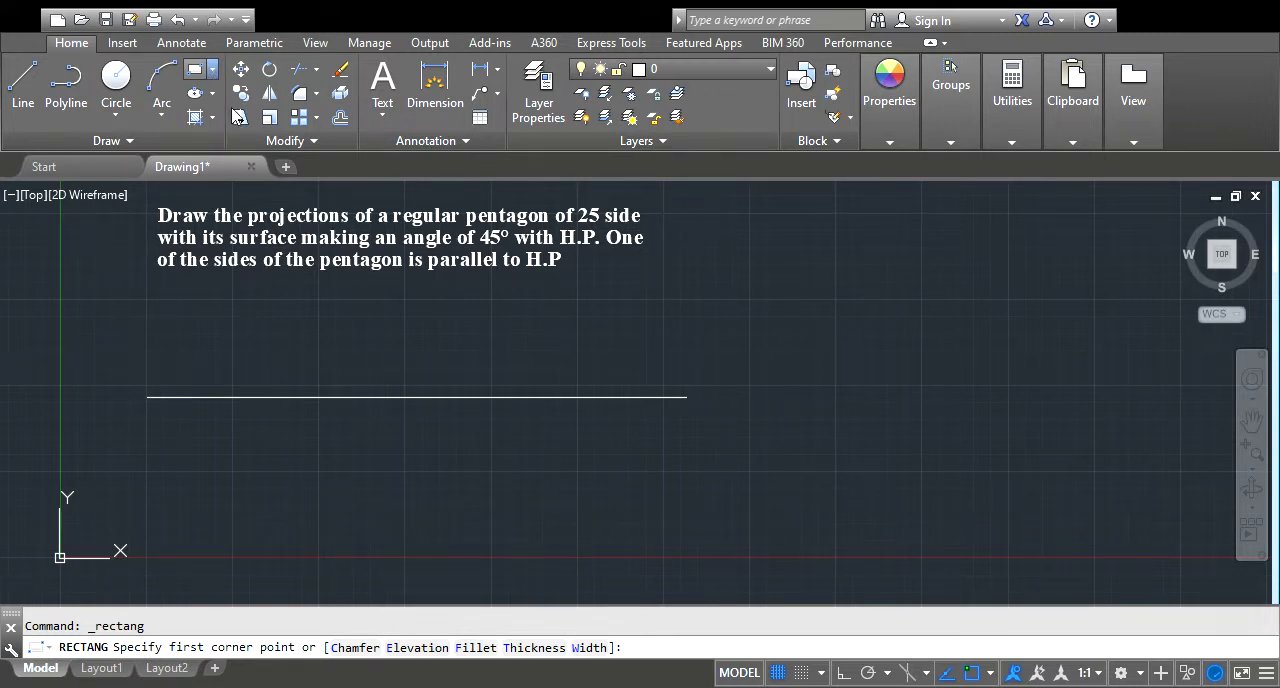
click(225, 143)
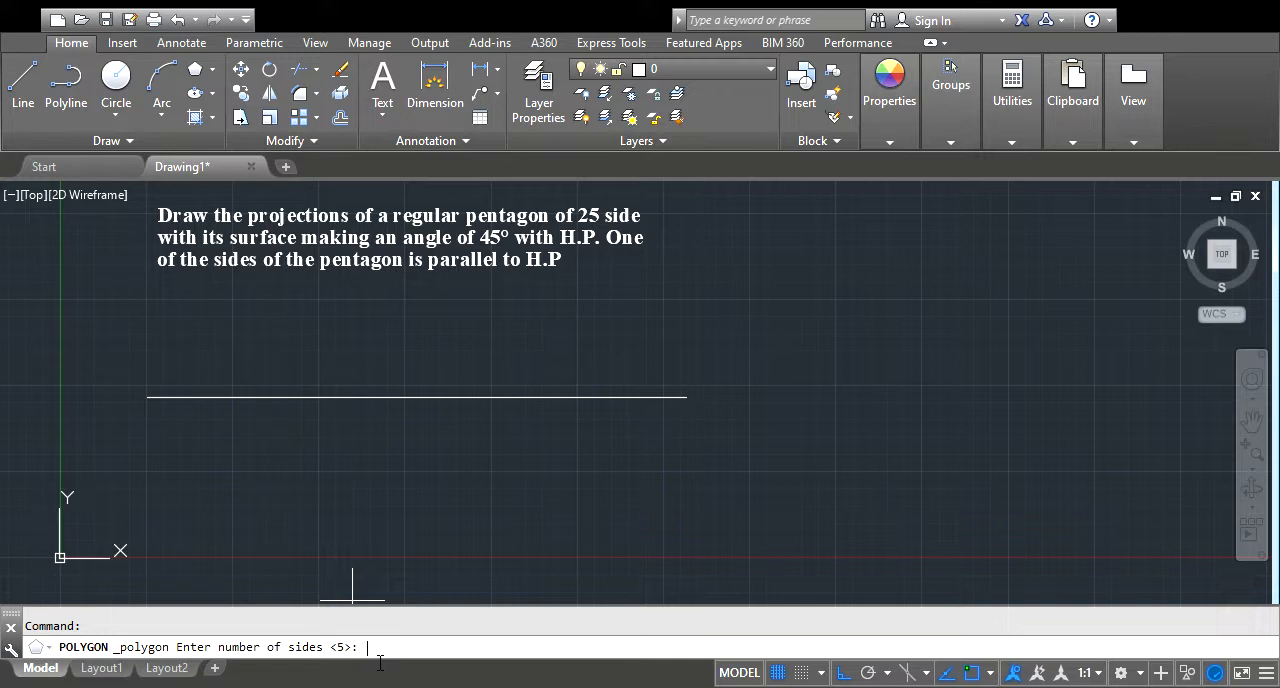
text(5)
key(Return)
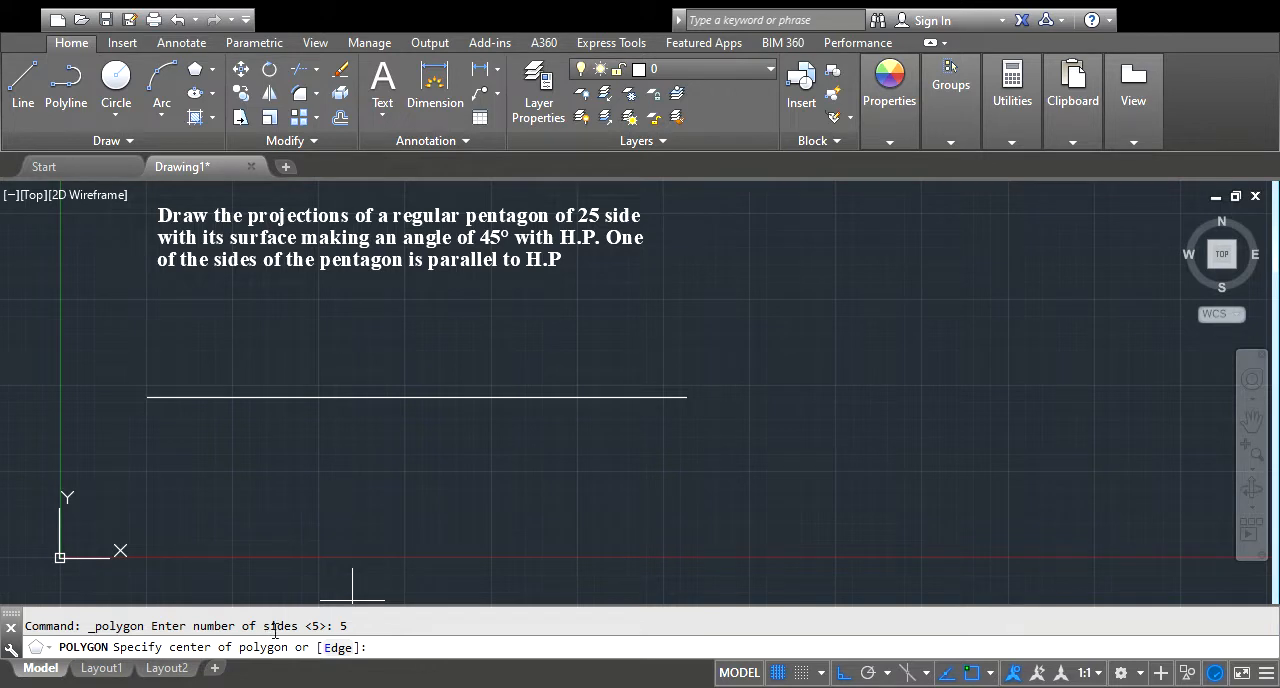
click(340, 647)
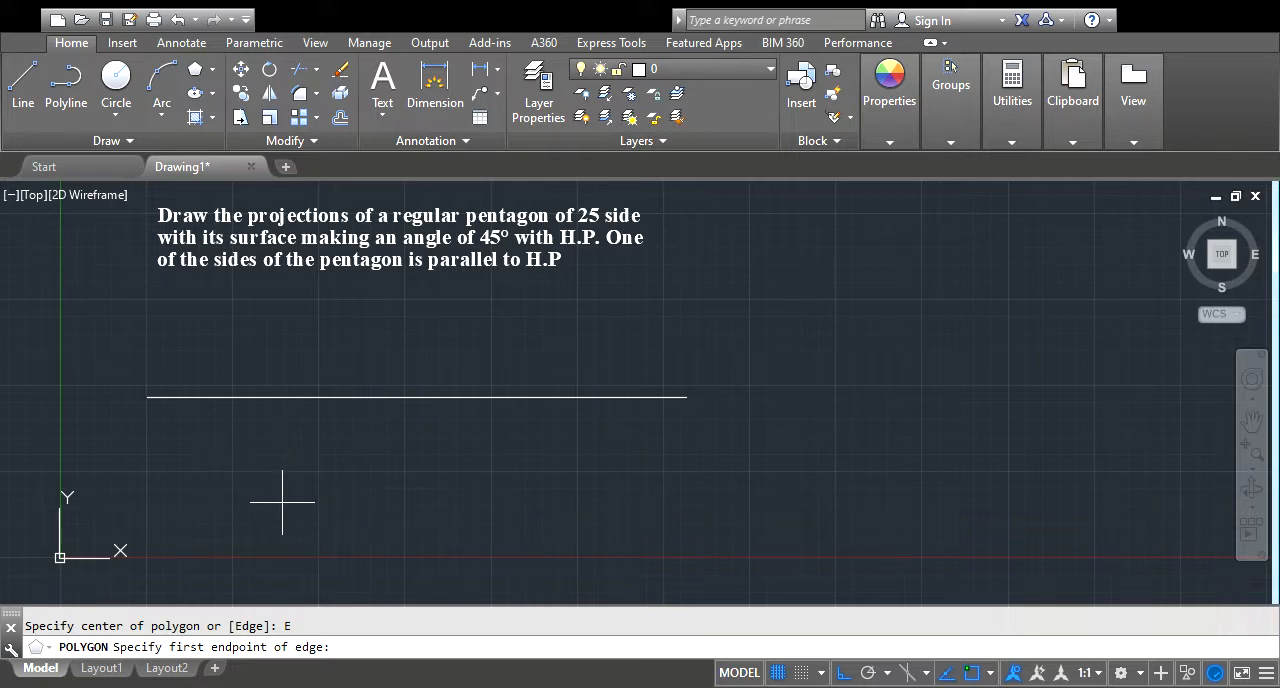
click(262, 453)
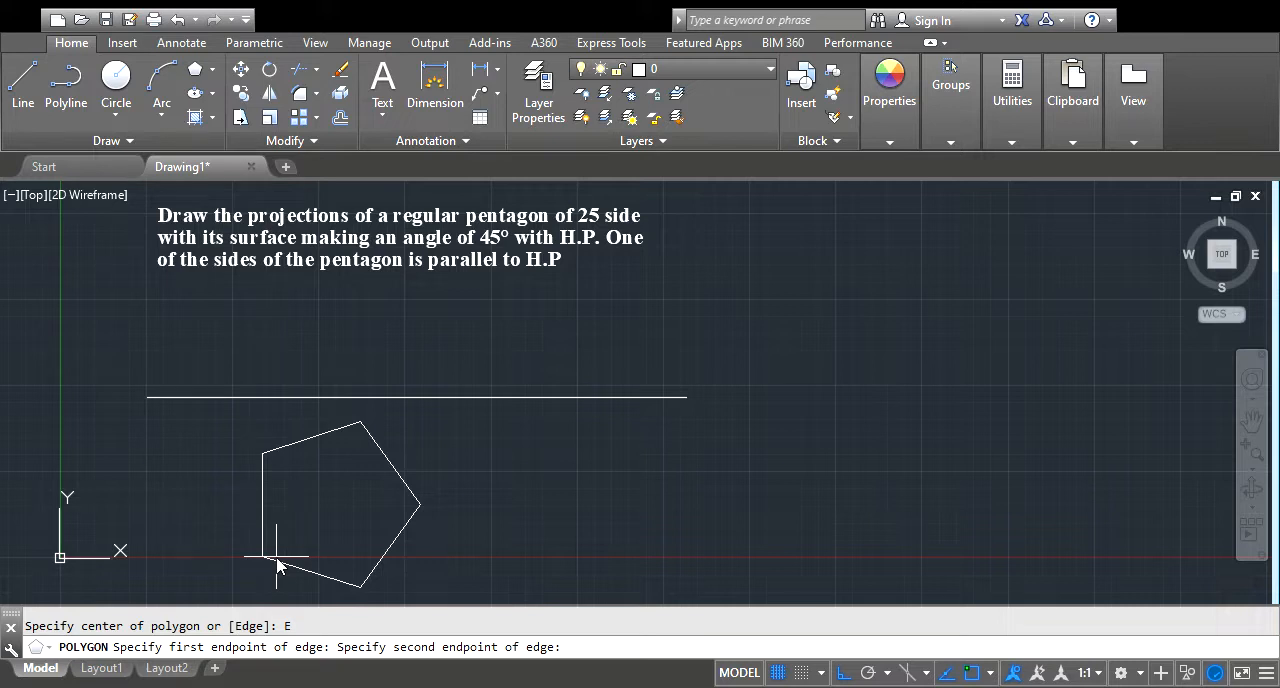
text(25)
key(Return)
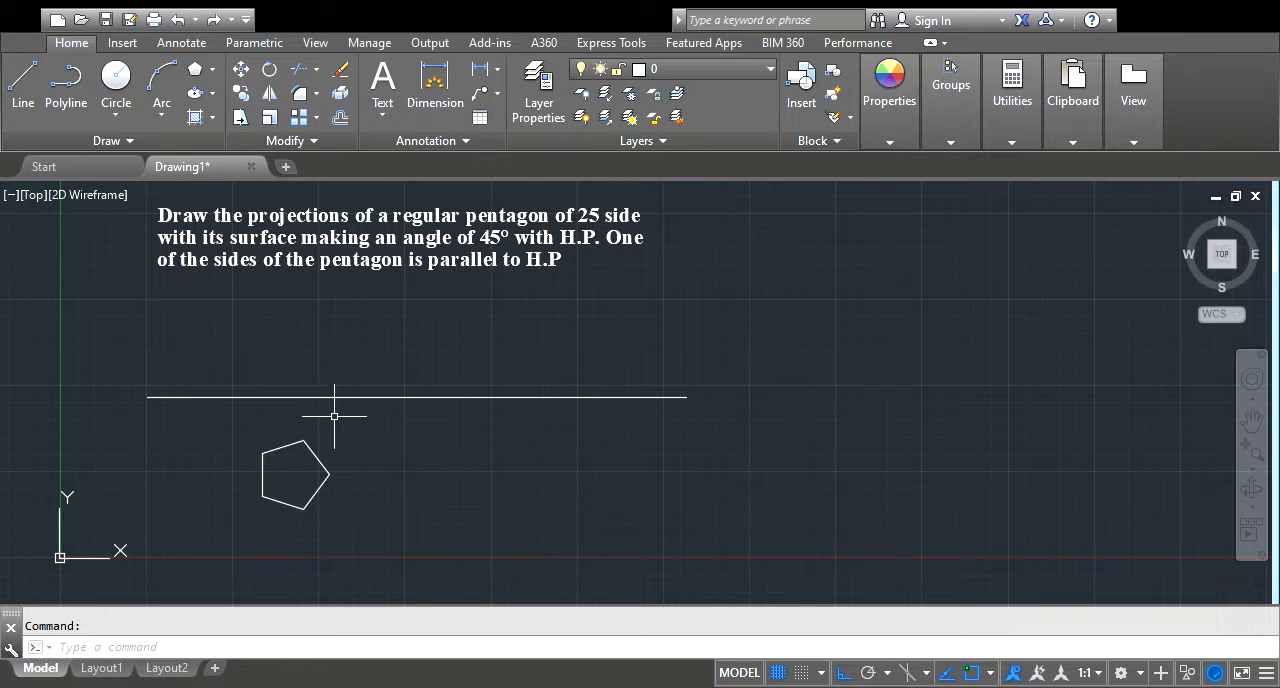
Change the colour of the horizontal reference line to red
click(420, 388)
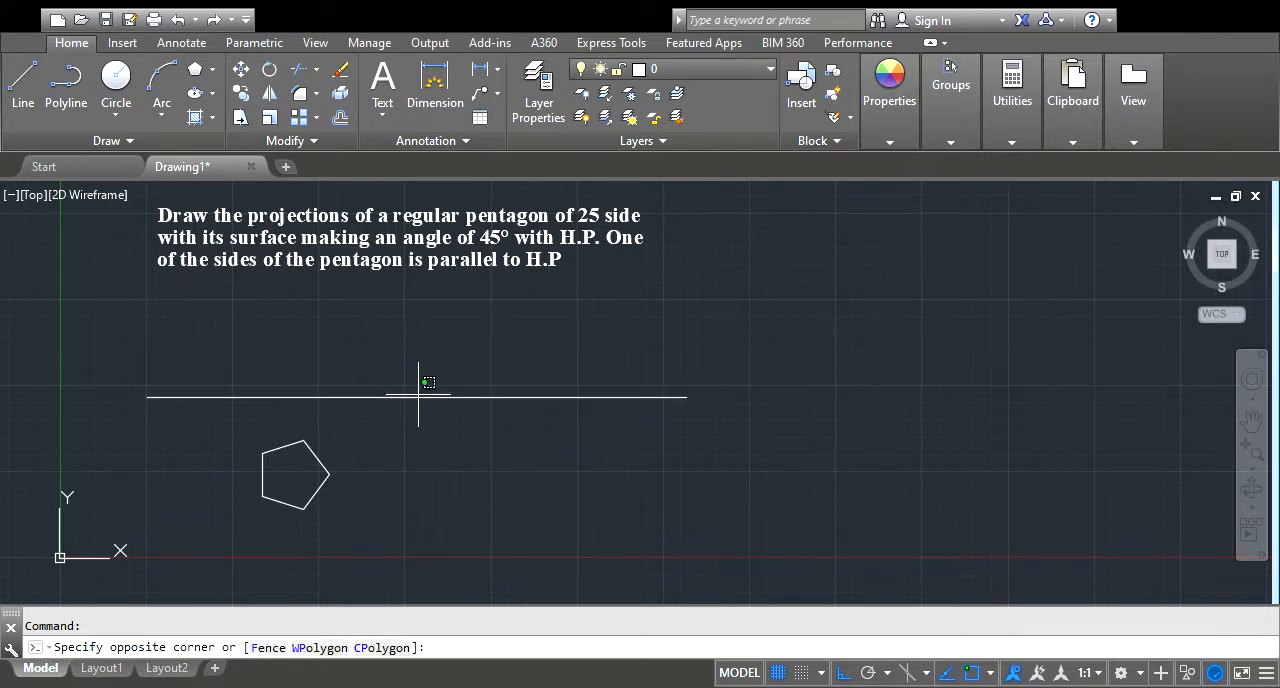
click(420, 400)
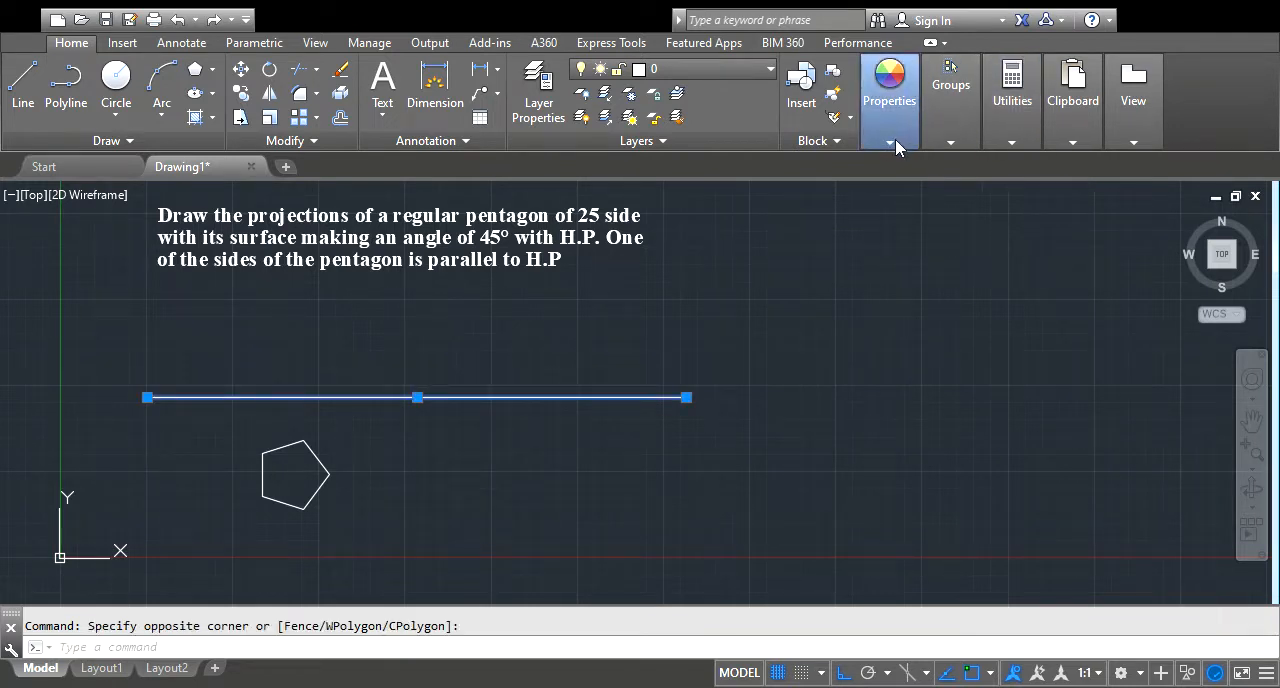
click(960, 368)
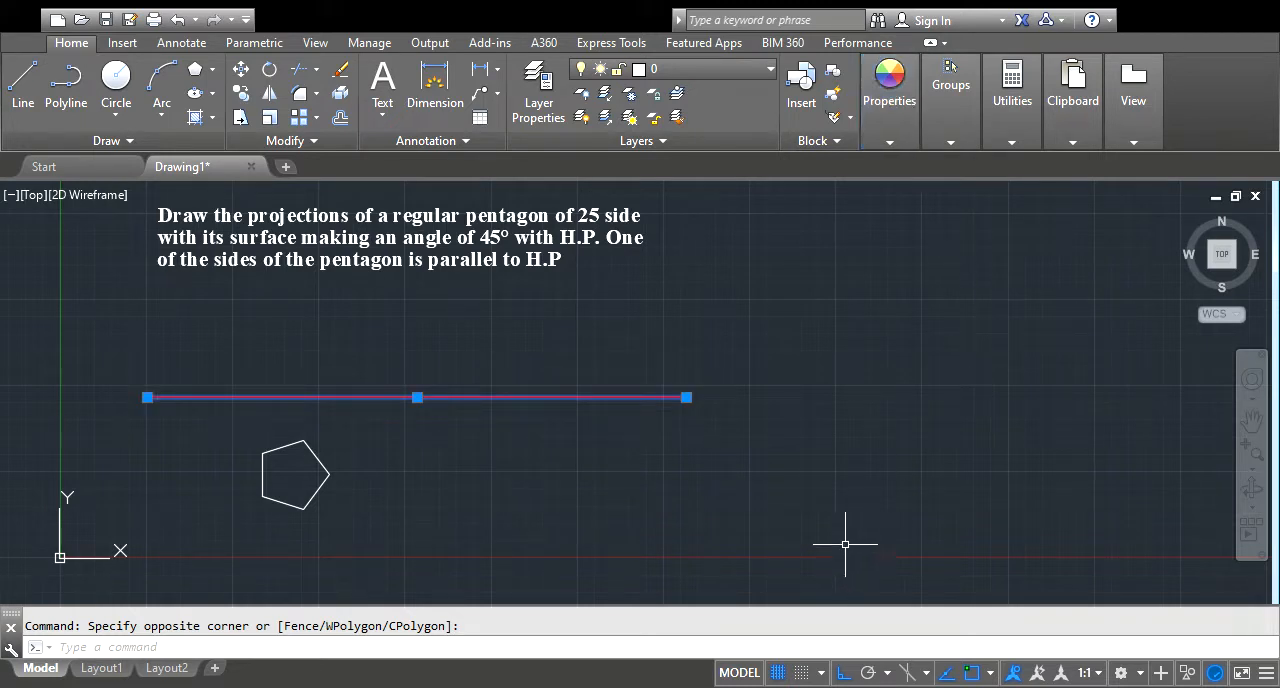
key(Escape)
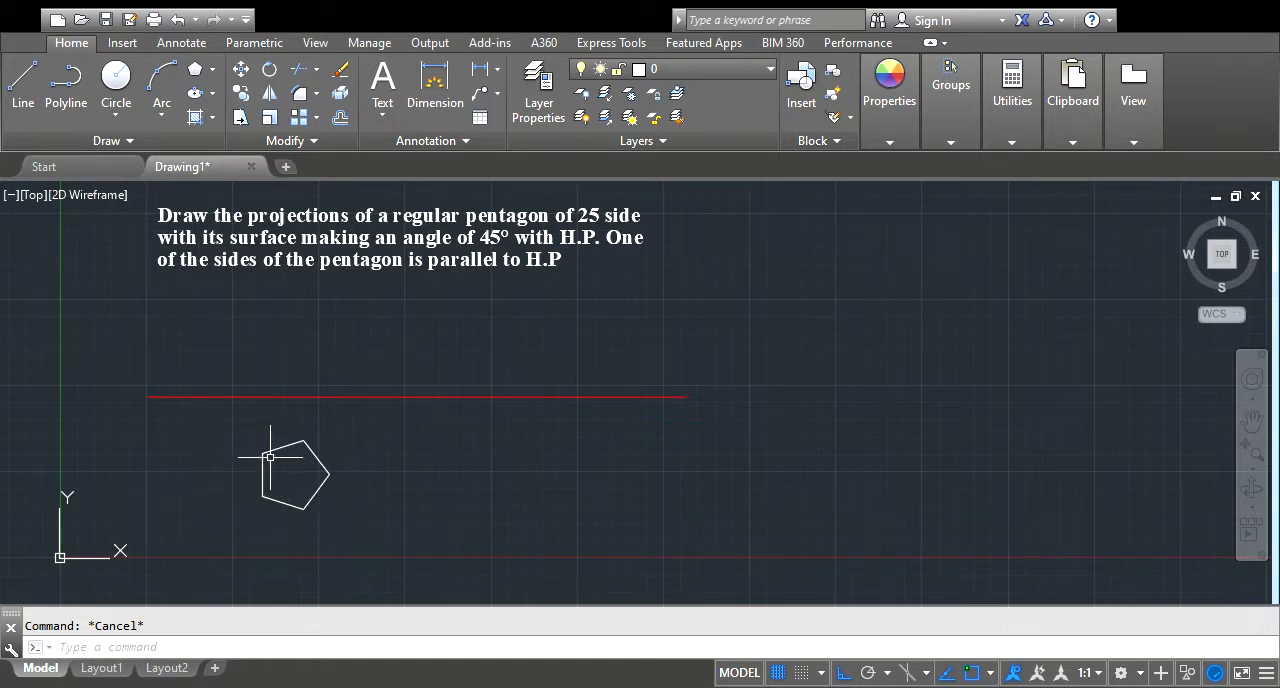
Draw a vertical projector from the pentagon's upper-left corner up to the red reference line, with object snap on
click(23, 82)
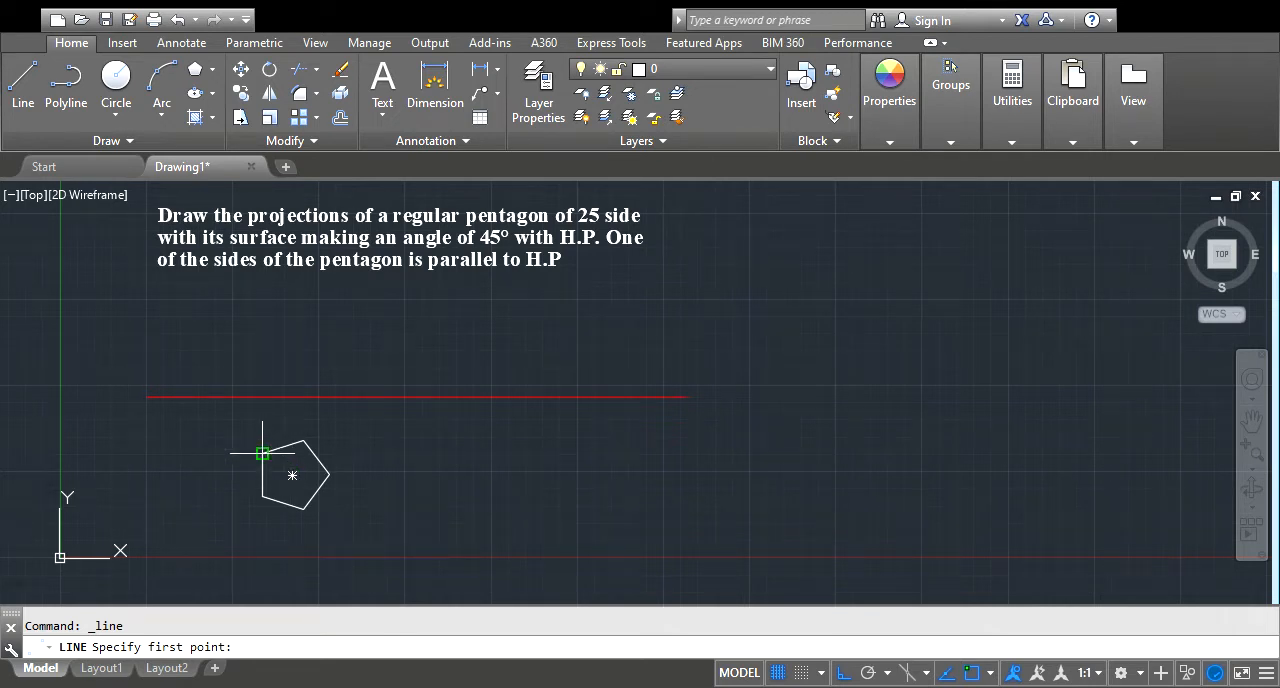
click(967, 677)
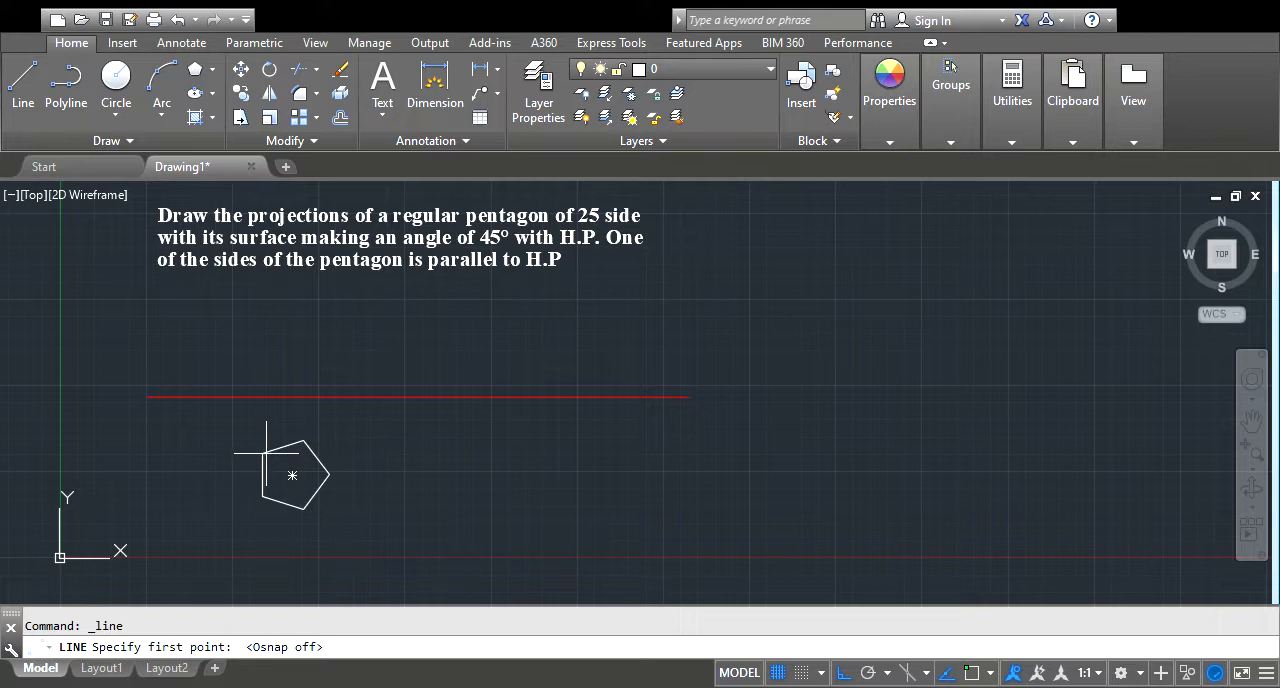
click(971, 677)
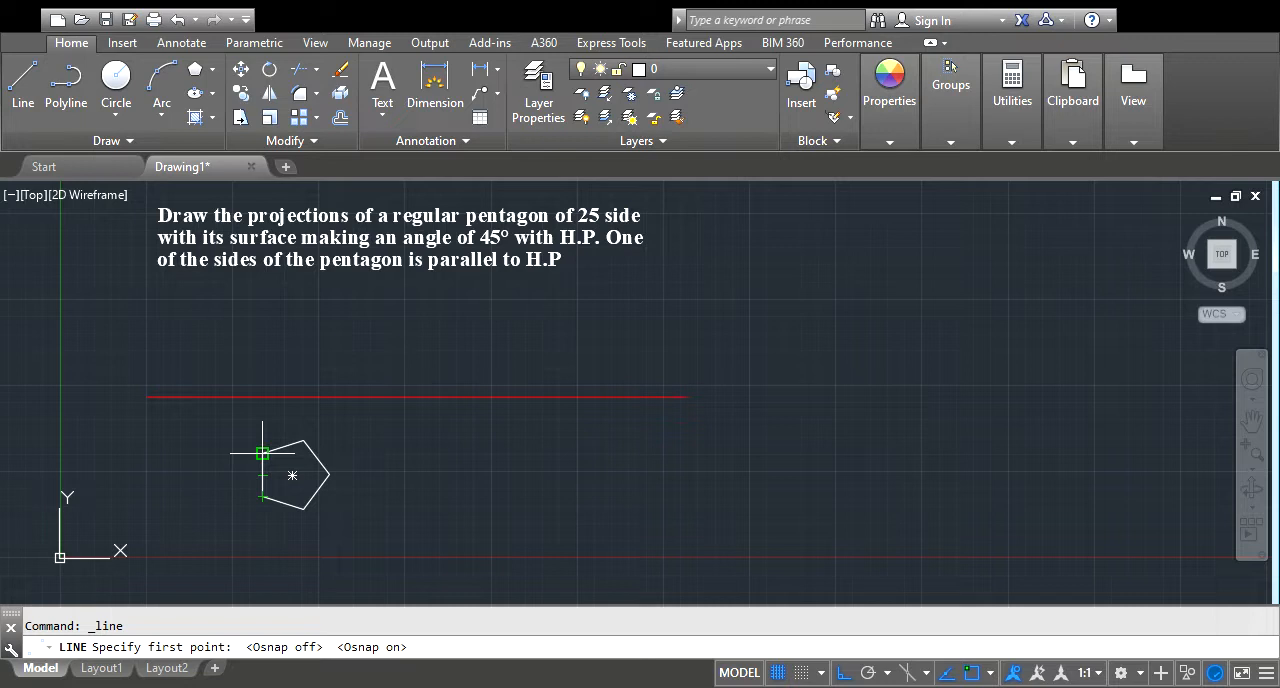
click(262, 453)
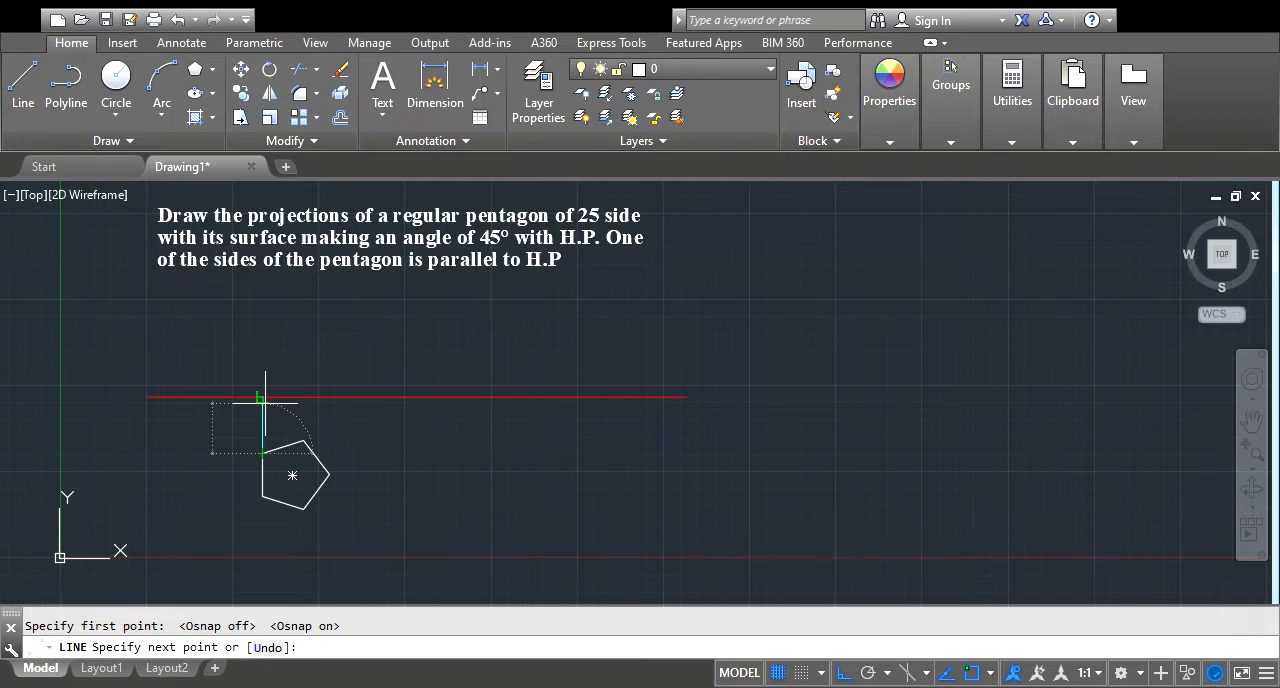
click(263, 399)
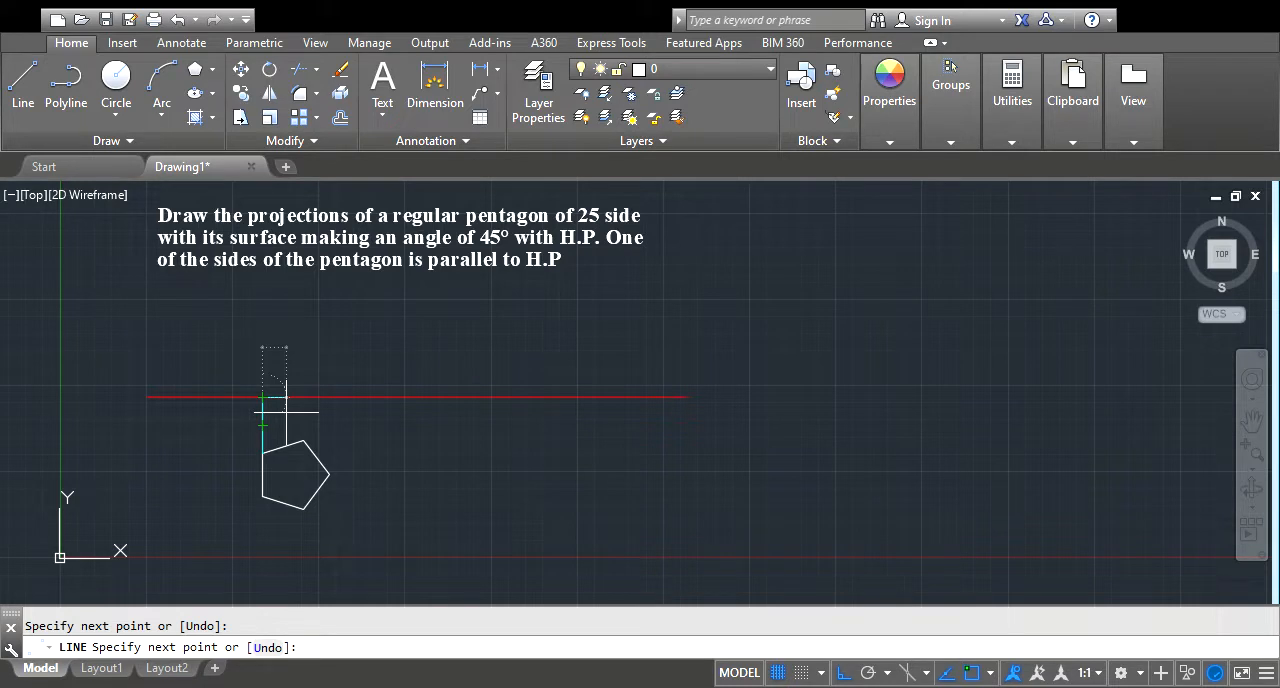
key(Escape)
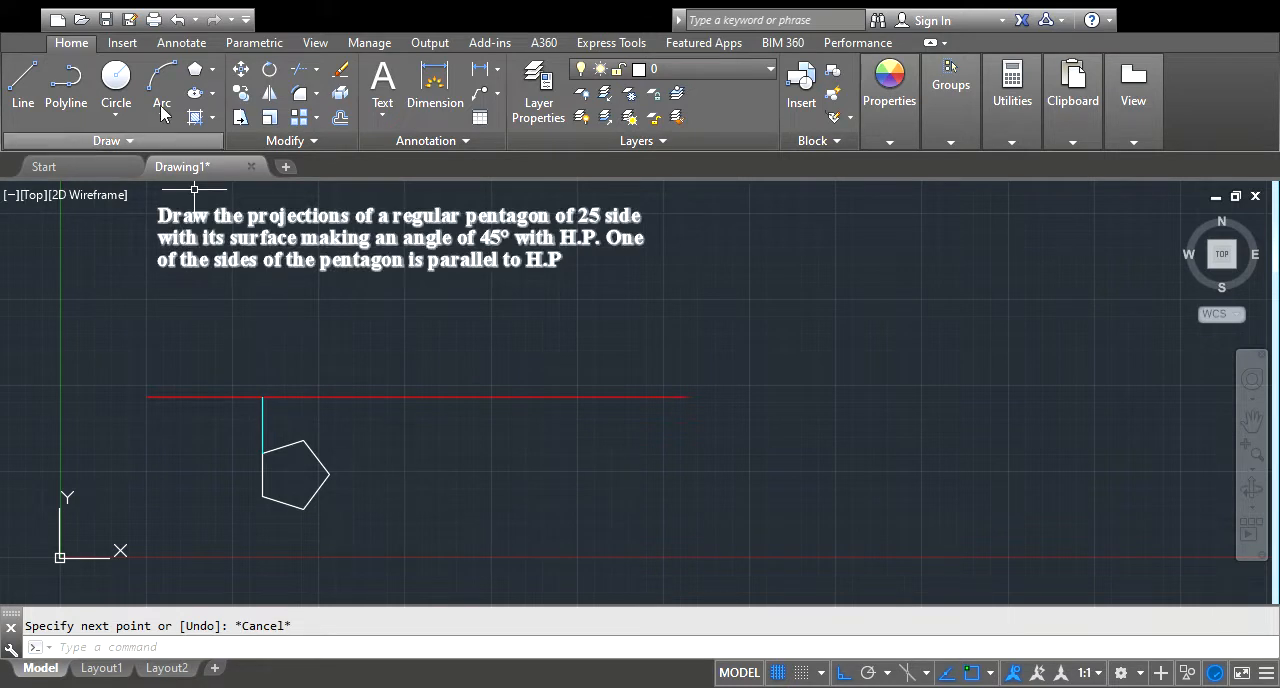
Draw vertical projectors from the pentagon's top corner and rightmost corner up to the red reference line
click(22, 85)
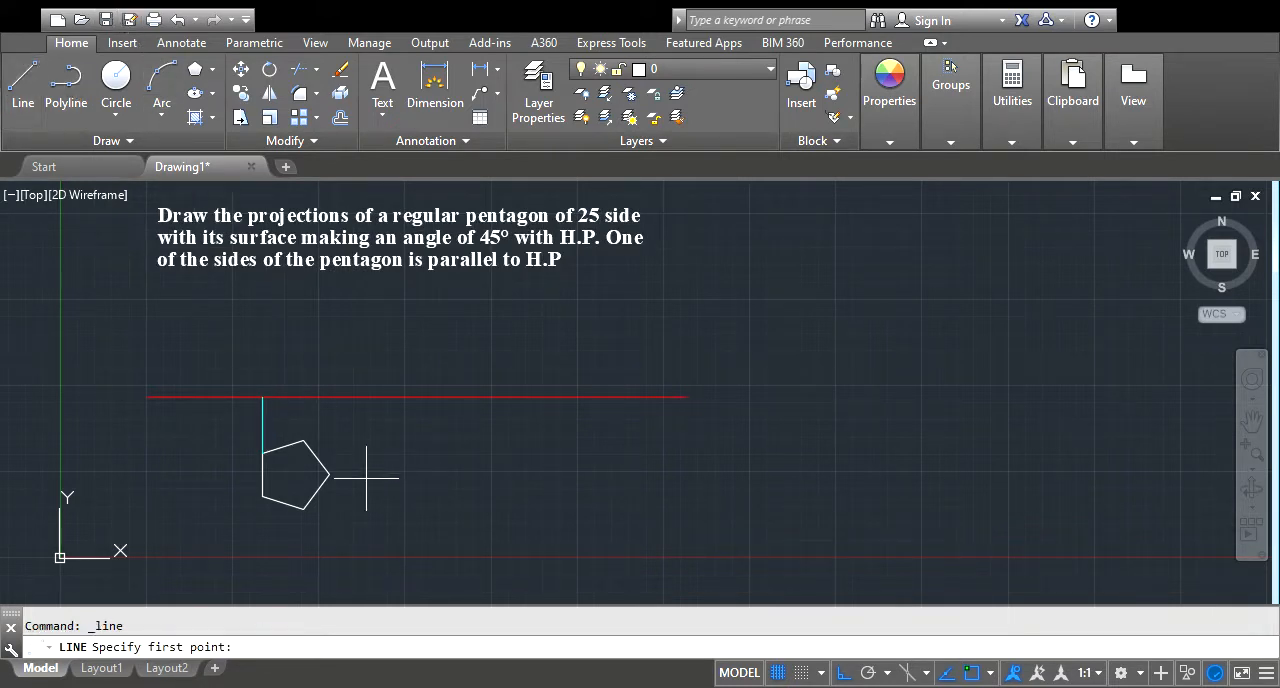
click(303, 440)
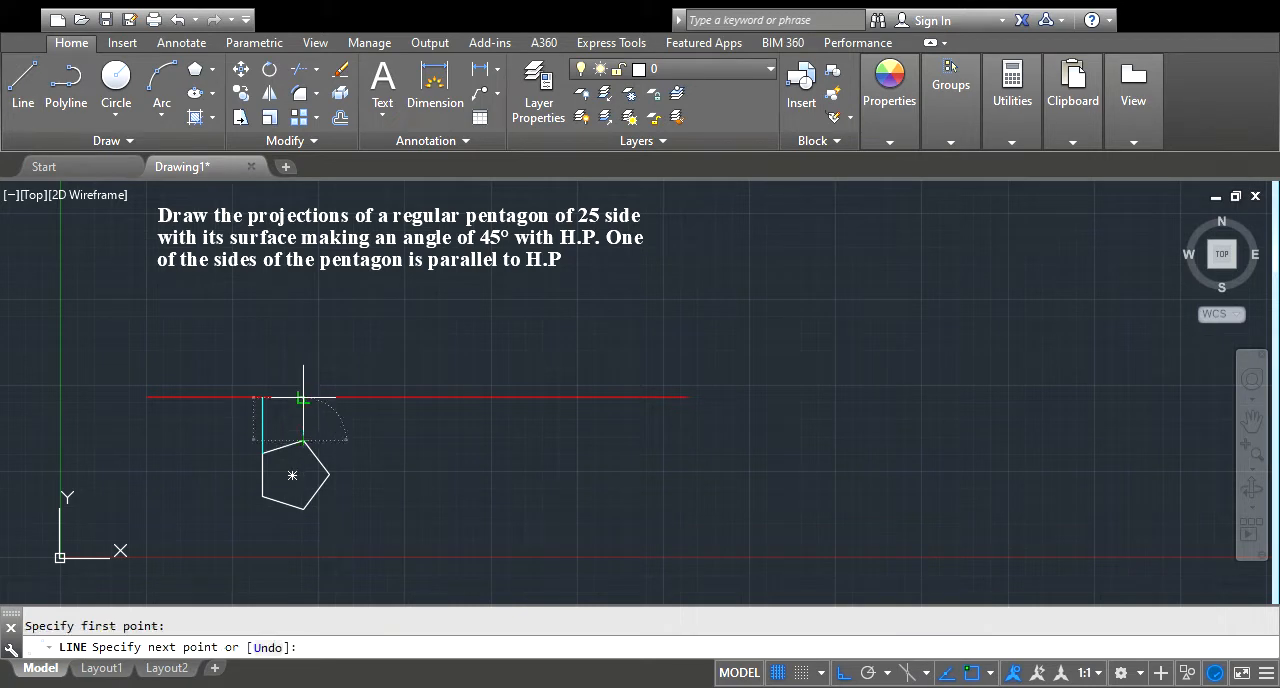
click(303, 397)
key(Escape)
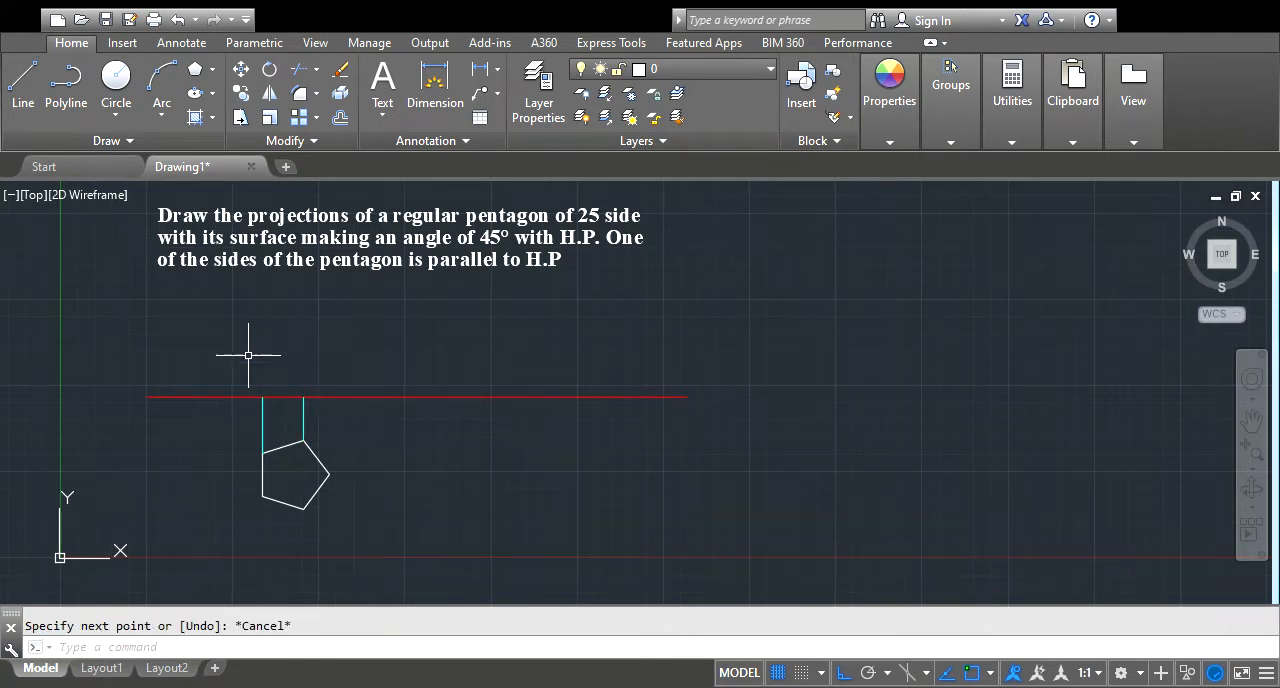
click(22, 85)
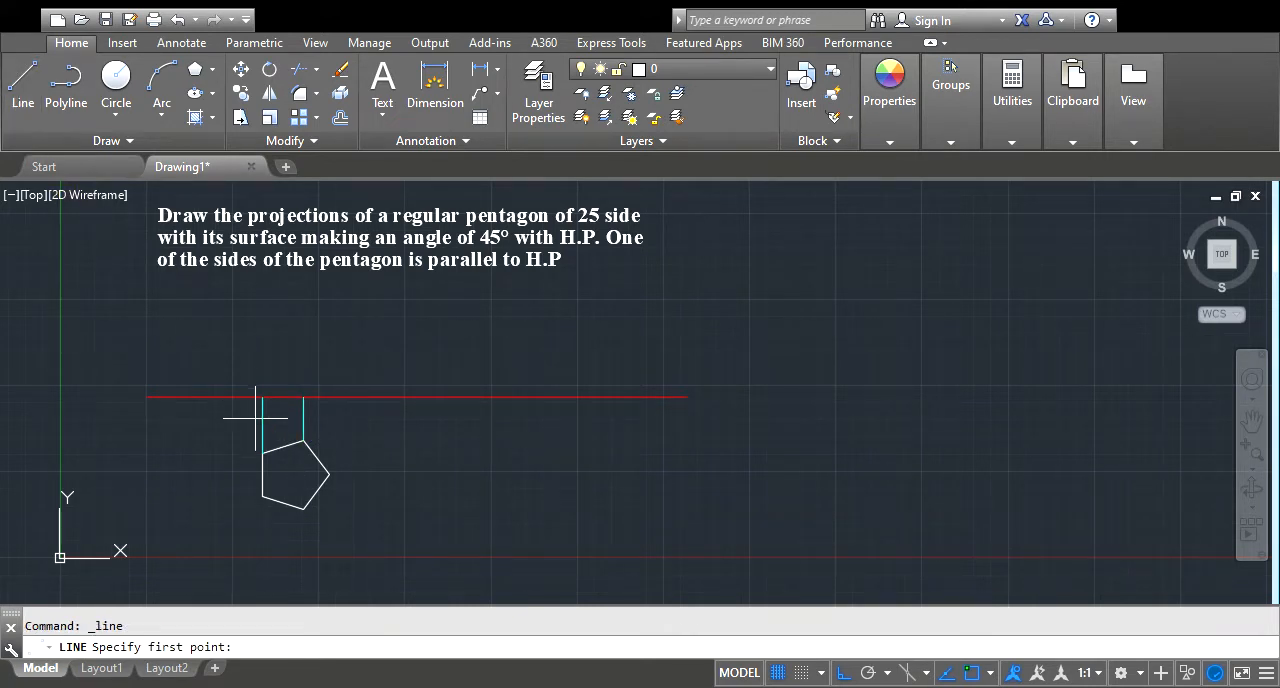
click(329, 473)
click(329, 397)
key(Escape)
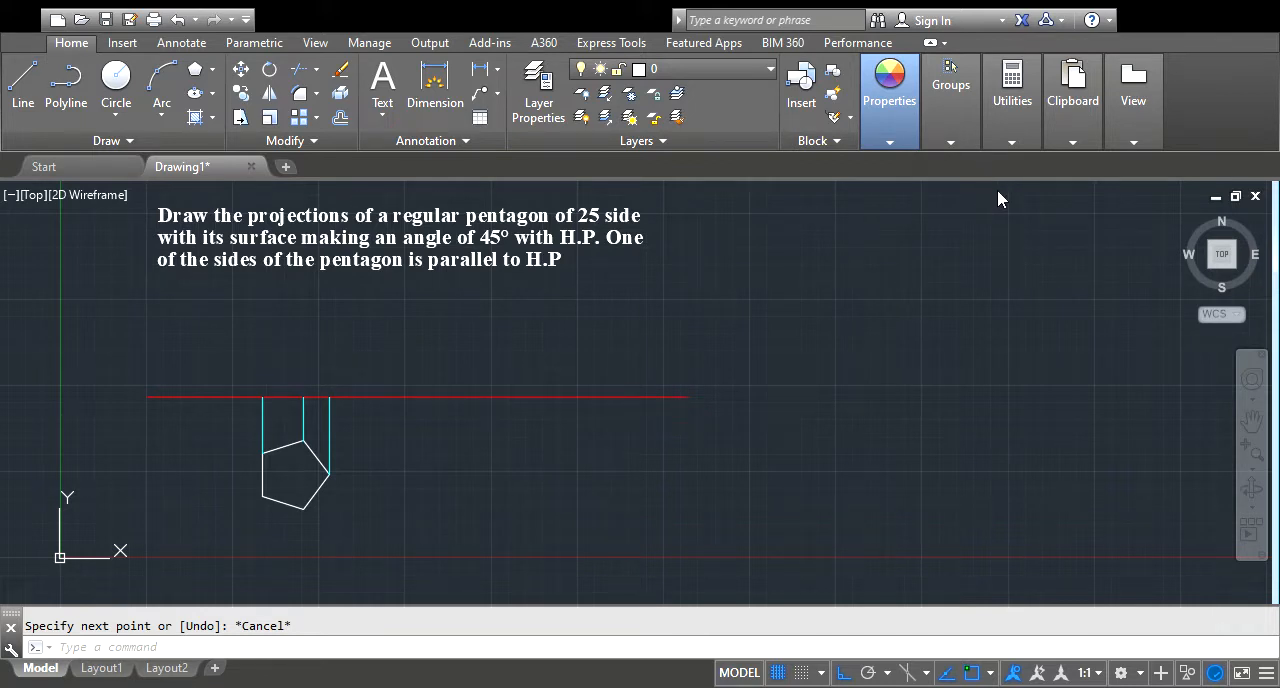
Draw the front view as two connected line segments on the reference line, joining the upper ends of the three projectors
click(24, 82)
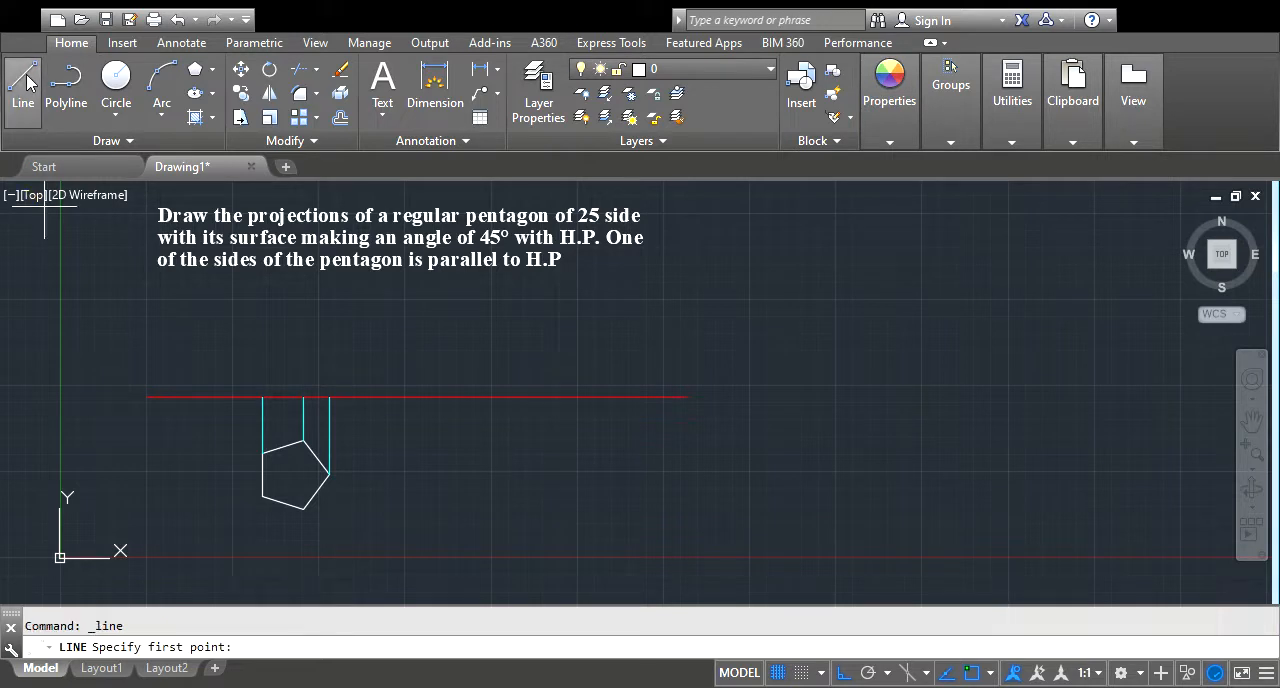
click(262, 397)
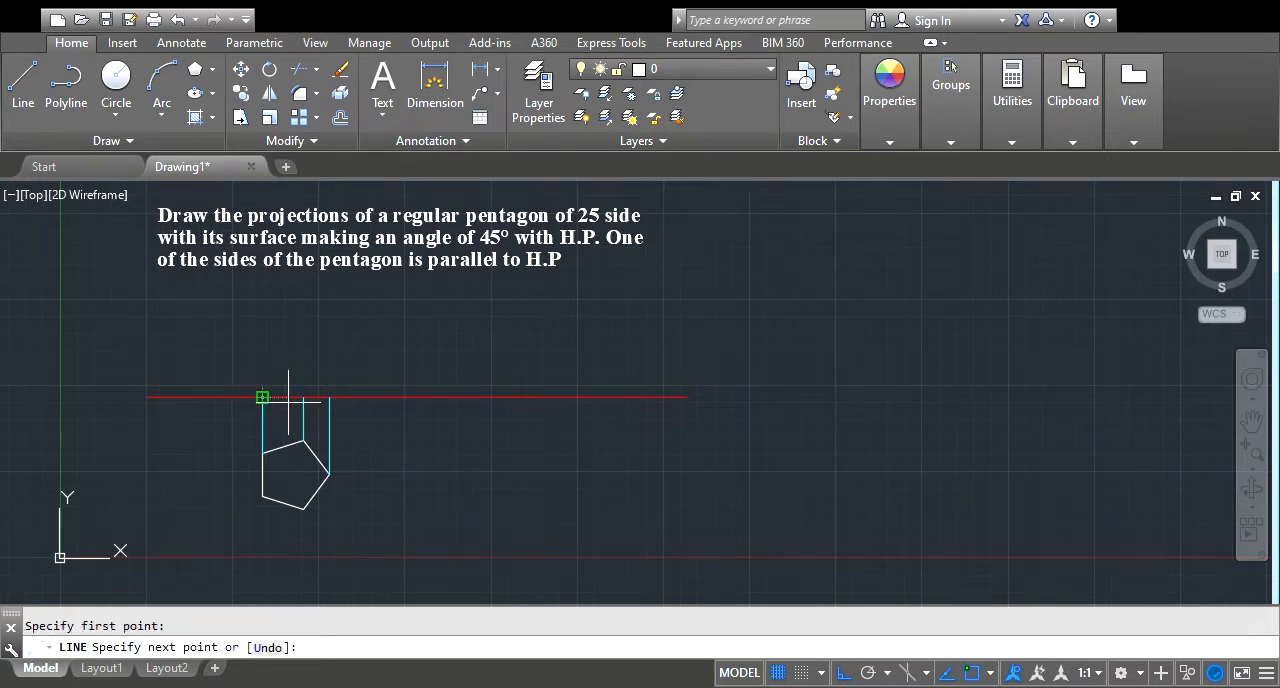
click(303, 397)
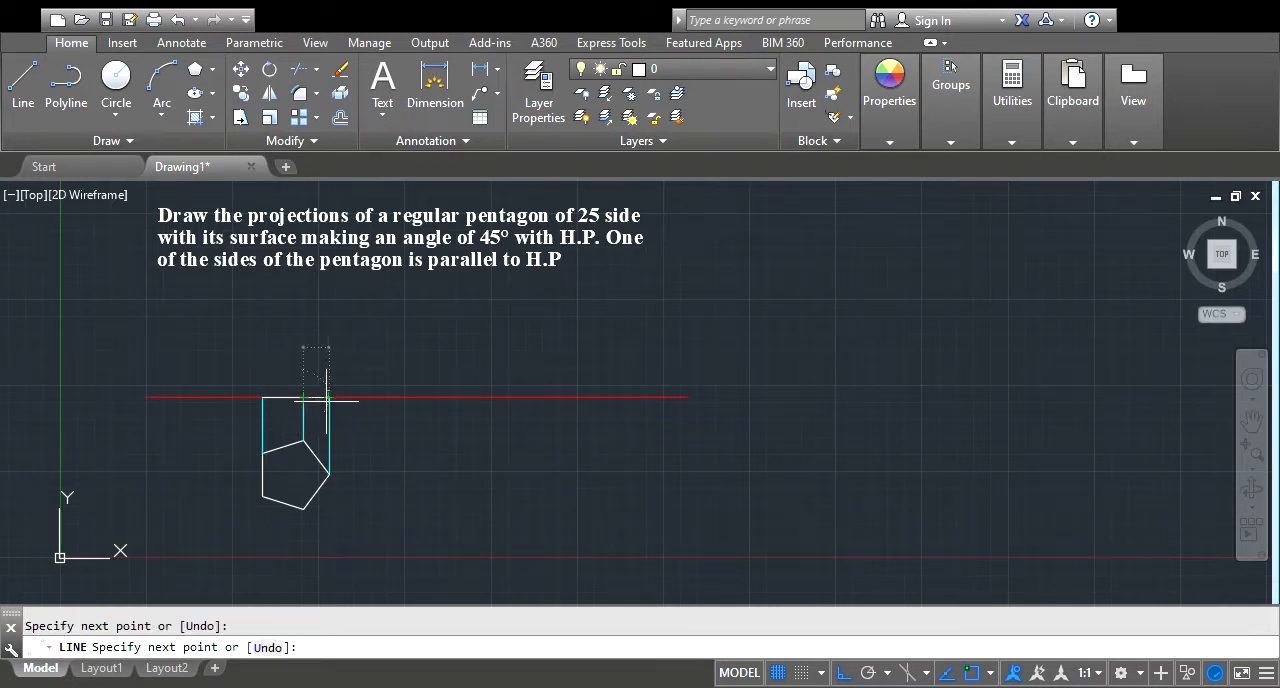
click(329, 397)
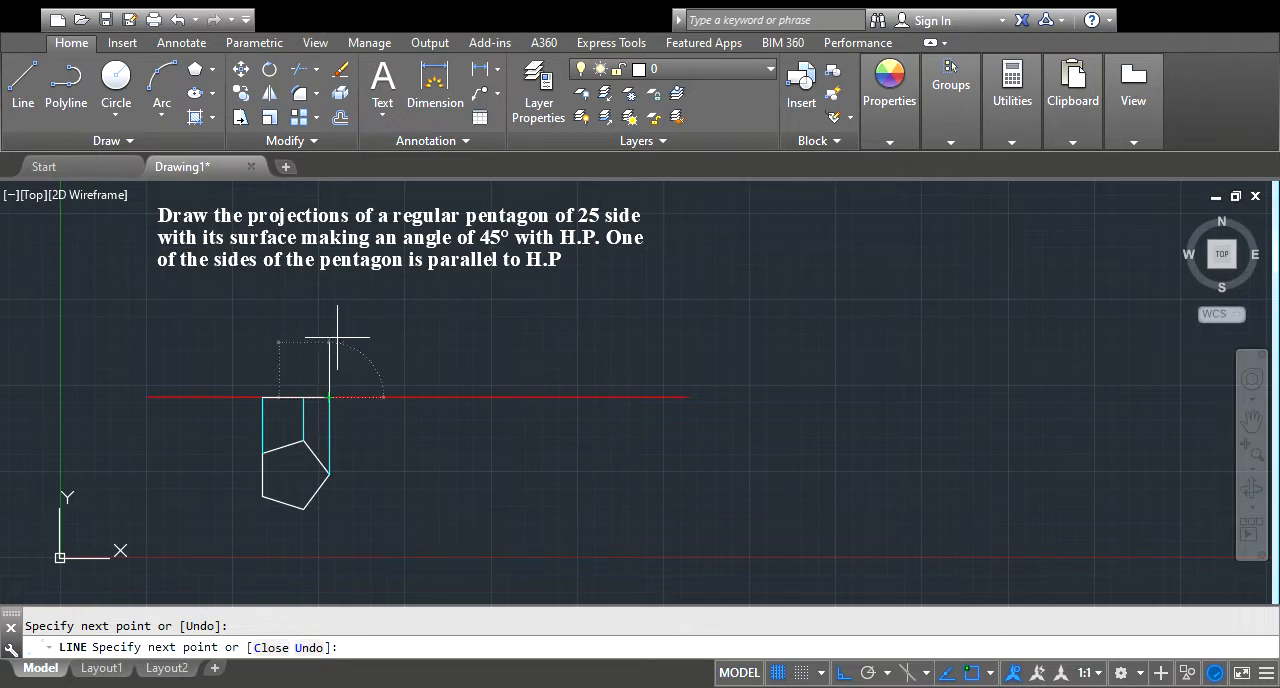
key(Escape)
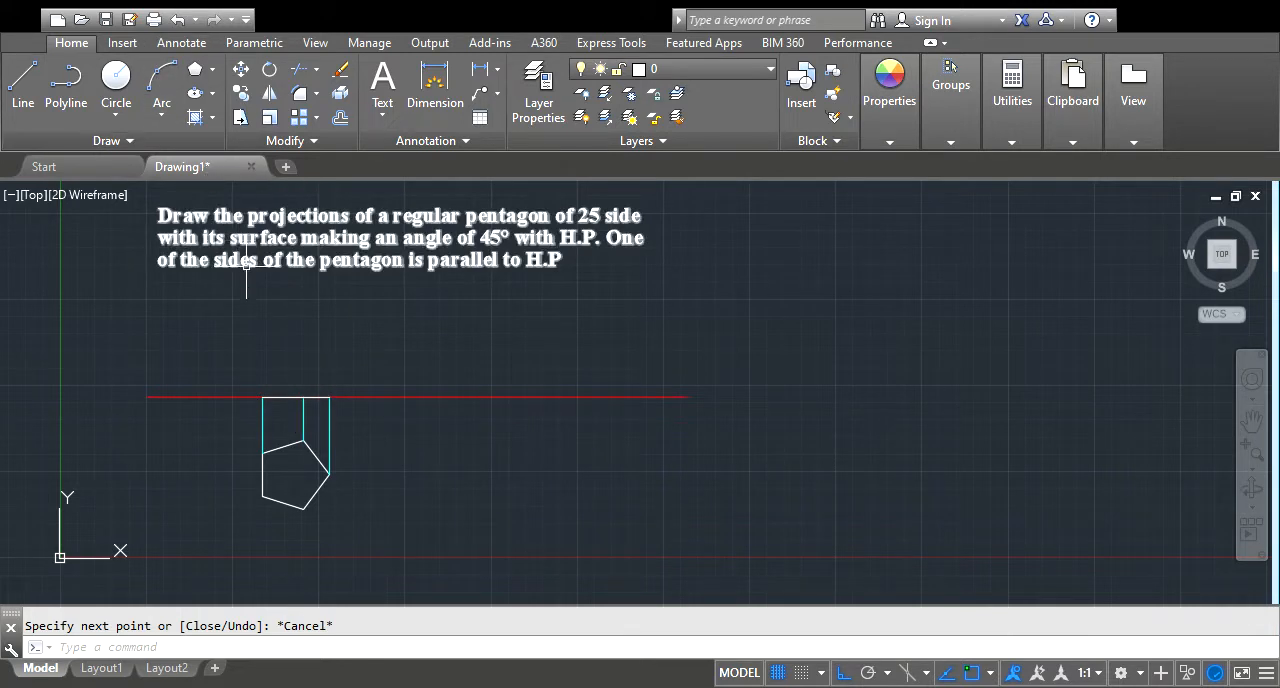
Copy both front-view line segments along the red reference line, from their left endpoint to a spot clear of the first pentagon
click(241, 93)
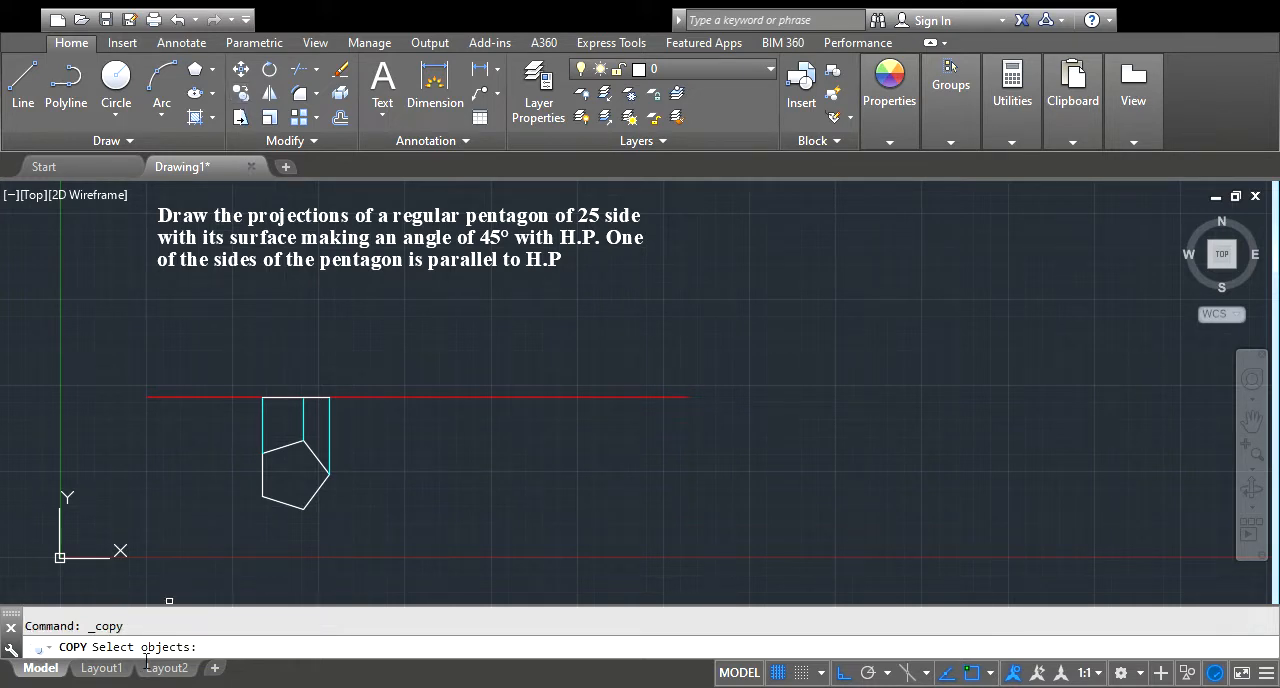
click(281, 396)
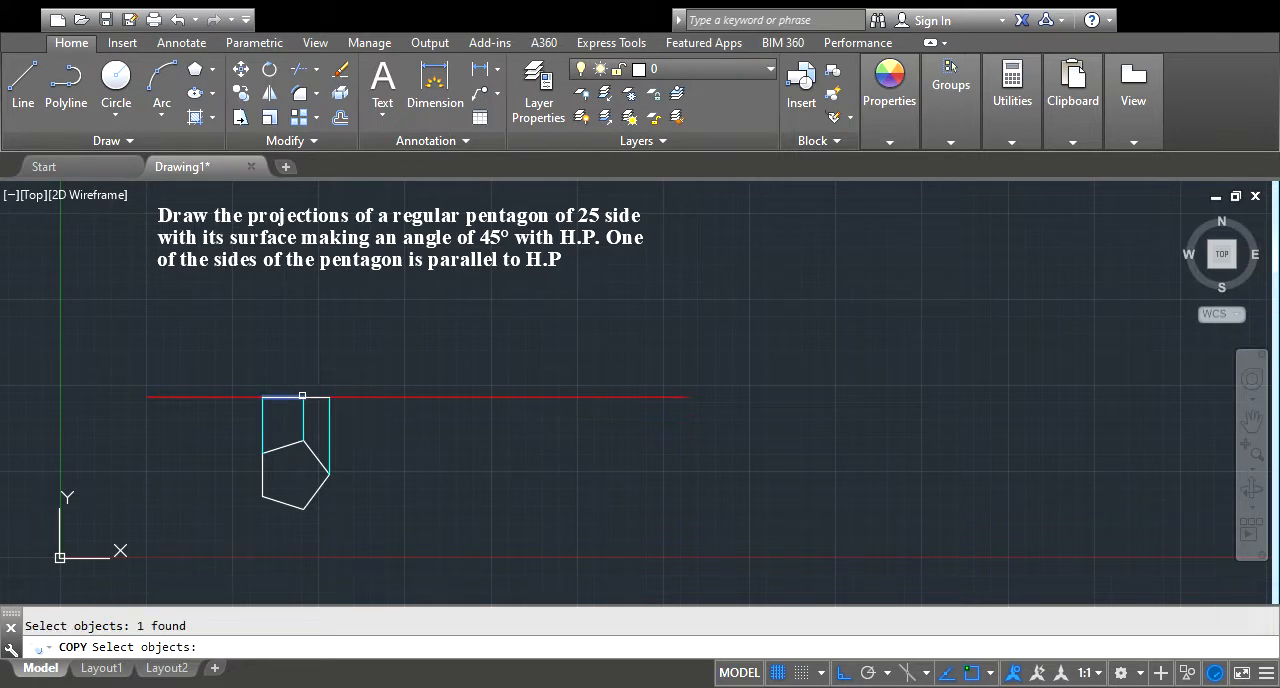
click(311, 396)
key(Return)
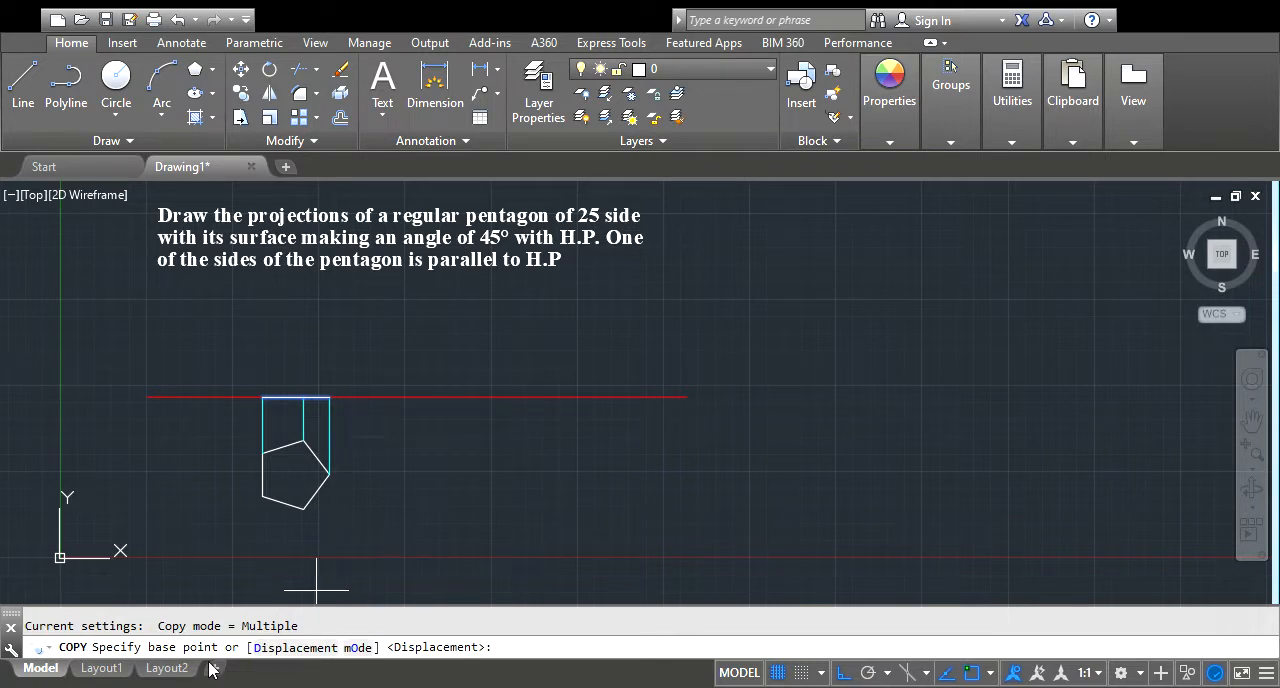
click(262, 397)
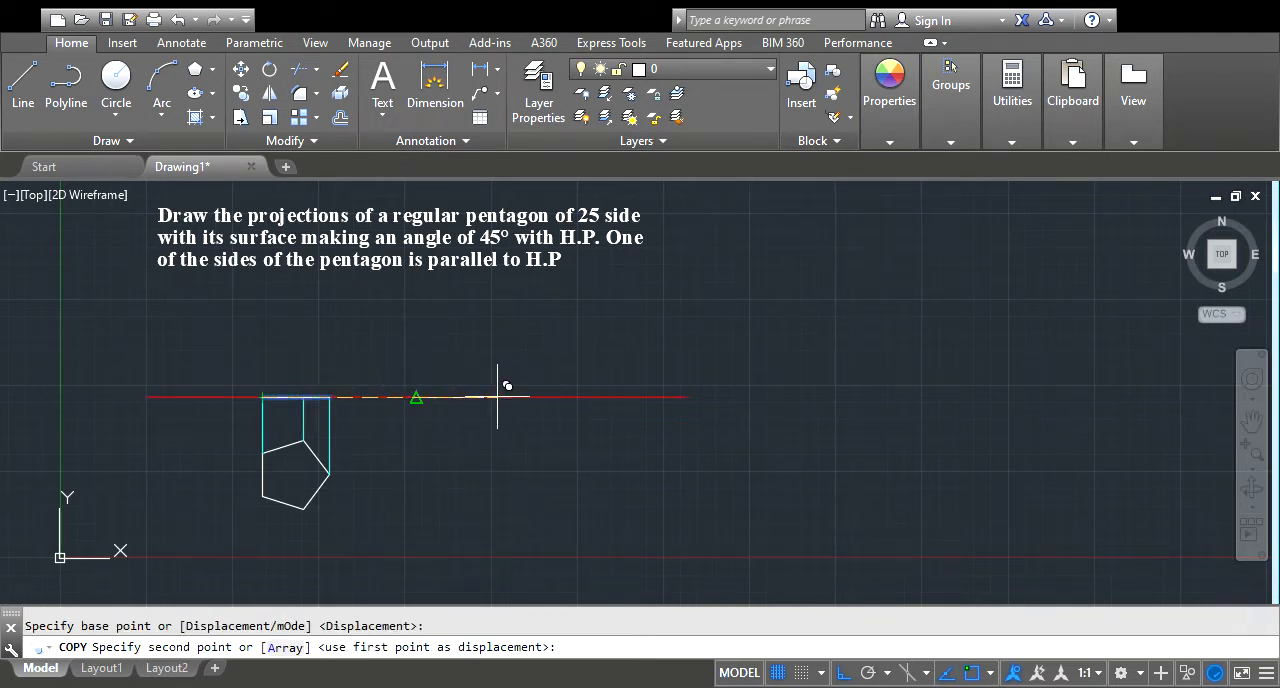
click(417, 397)
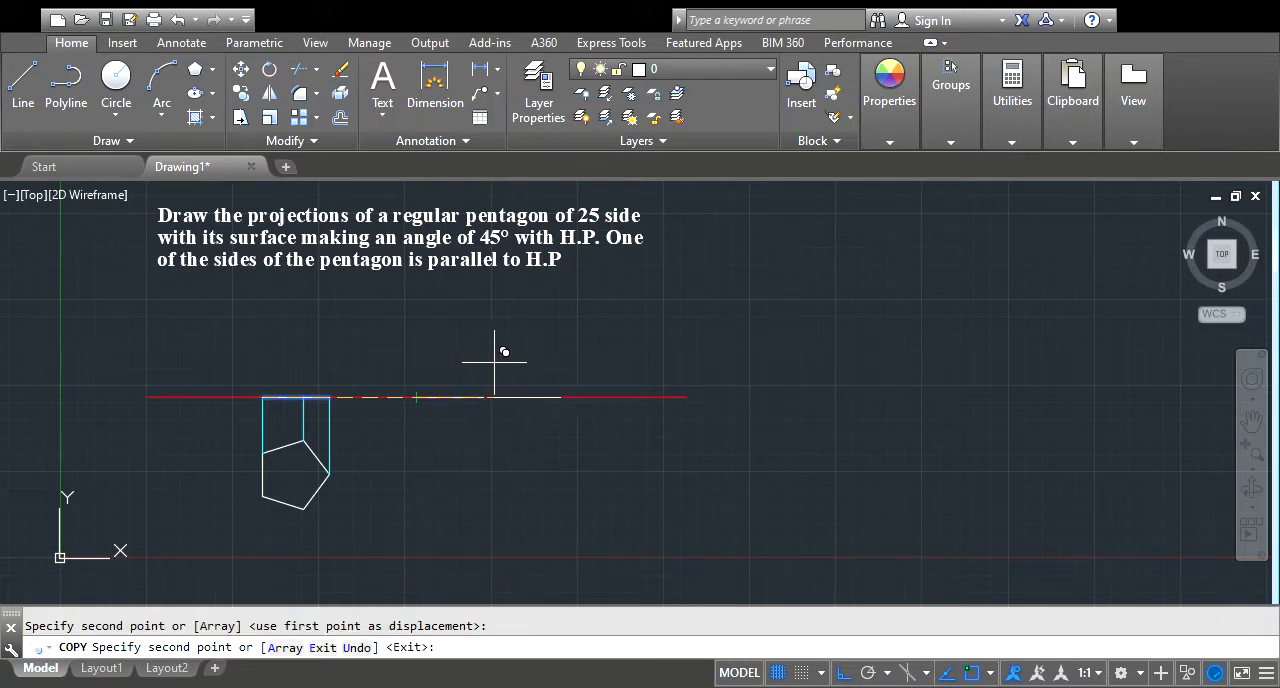
key(Escape)
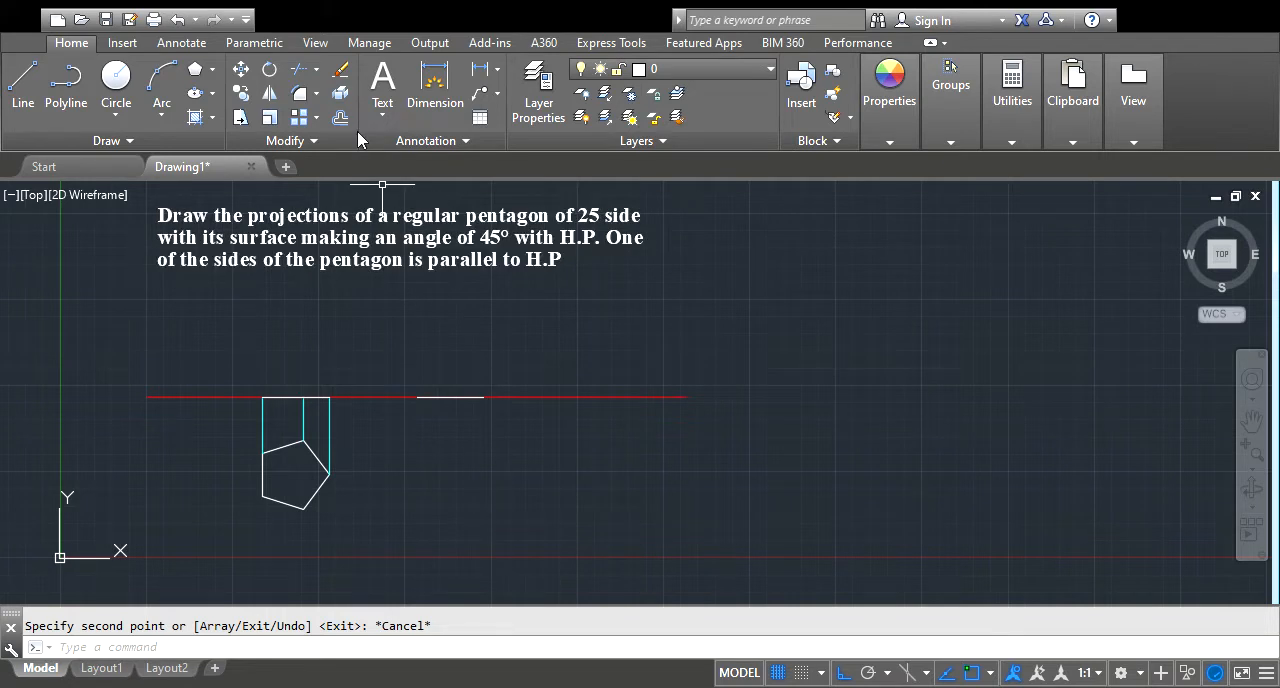
Rotate the two copied front-view segments by 45° about their left endpoint on the reference line
click(270, 72)
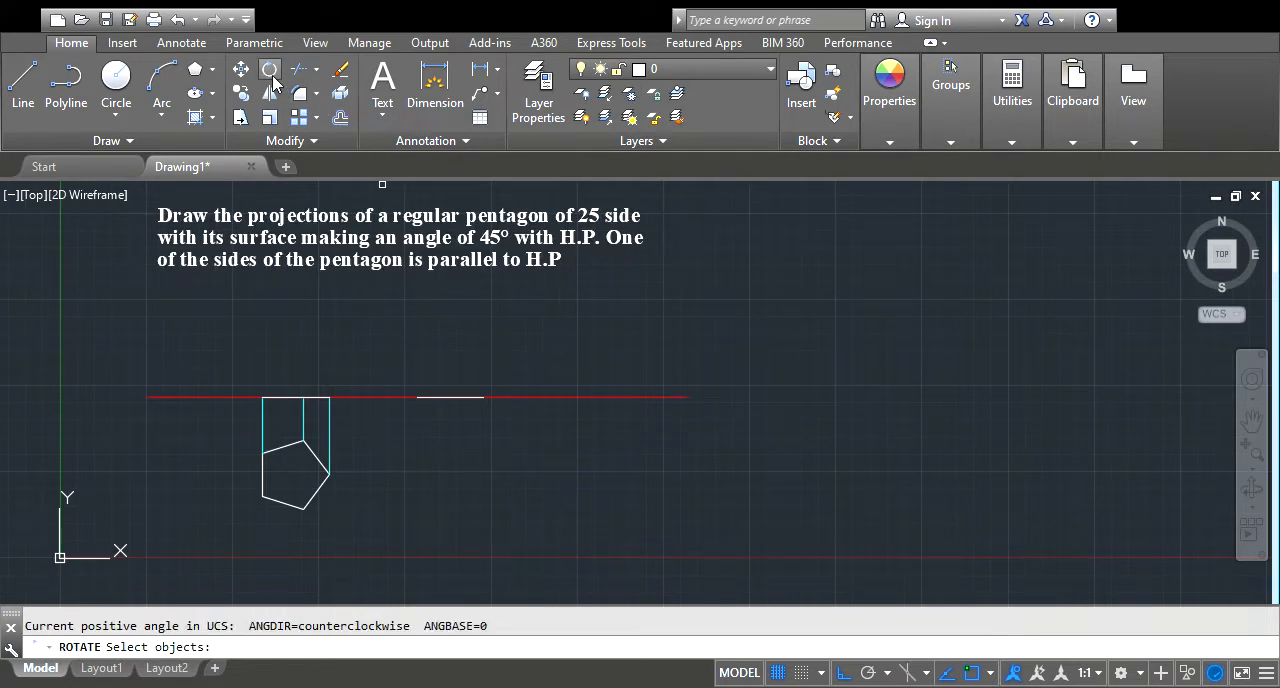
click(434, 397)
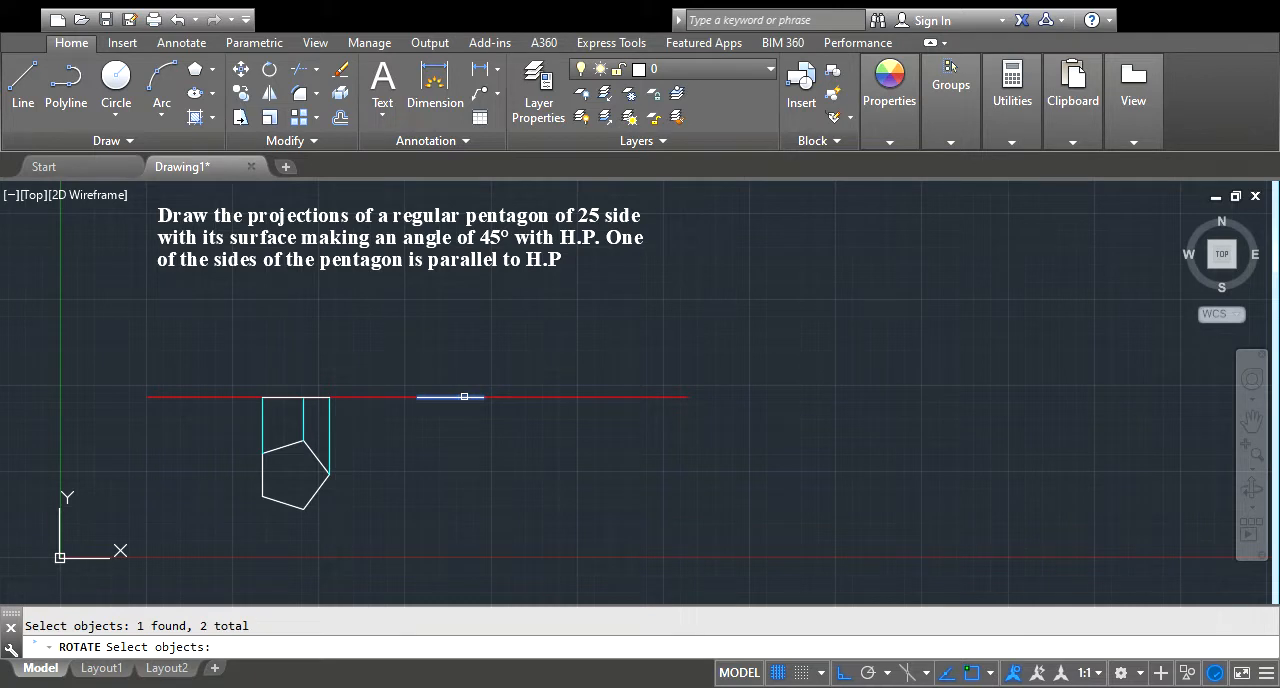
key(Return)
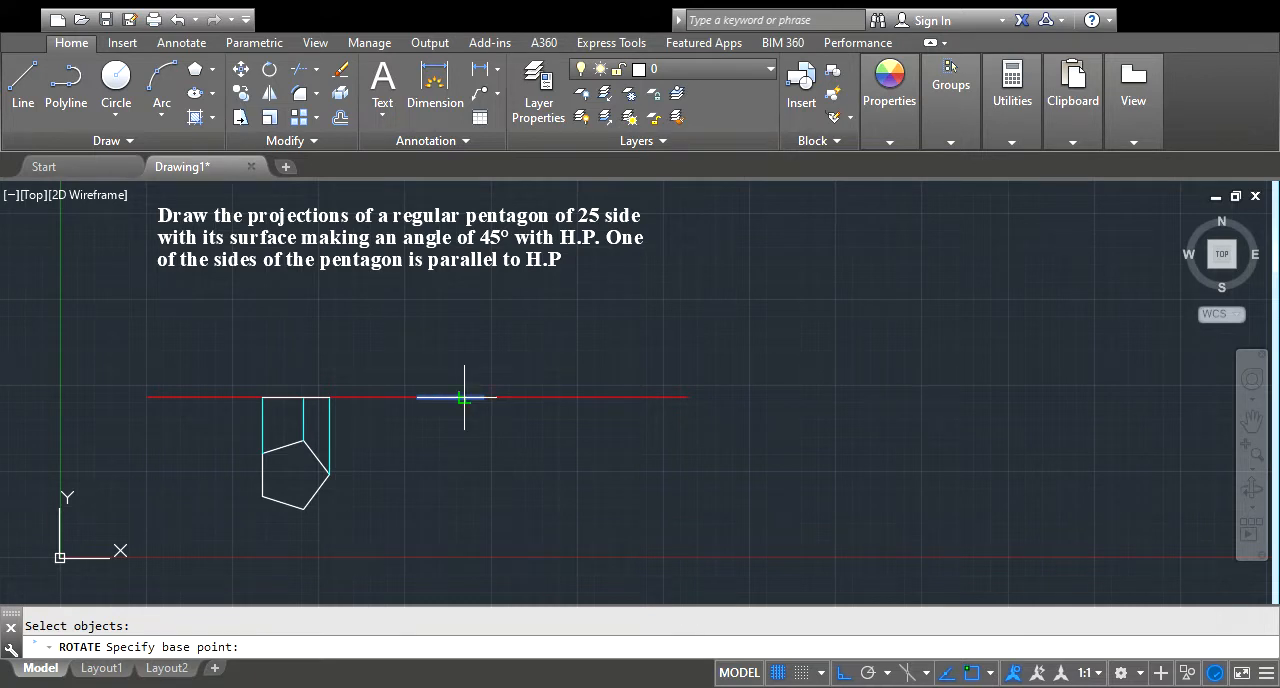
click(416, 397)
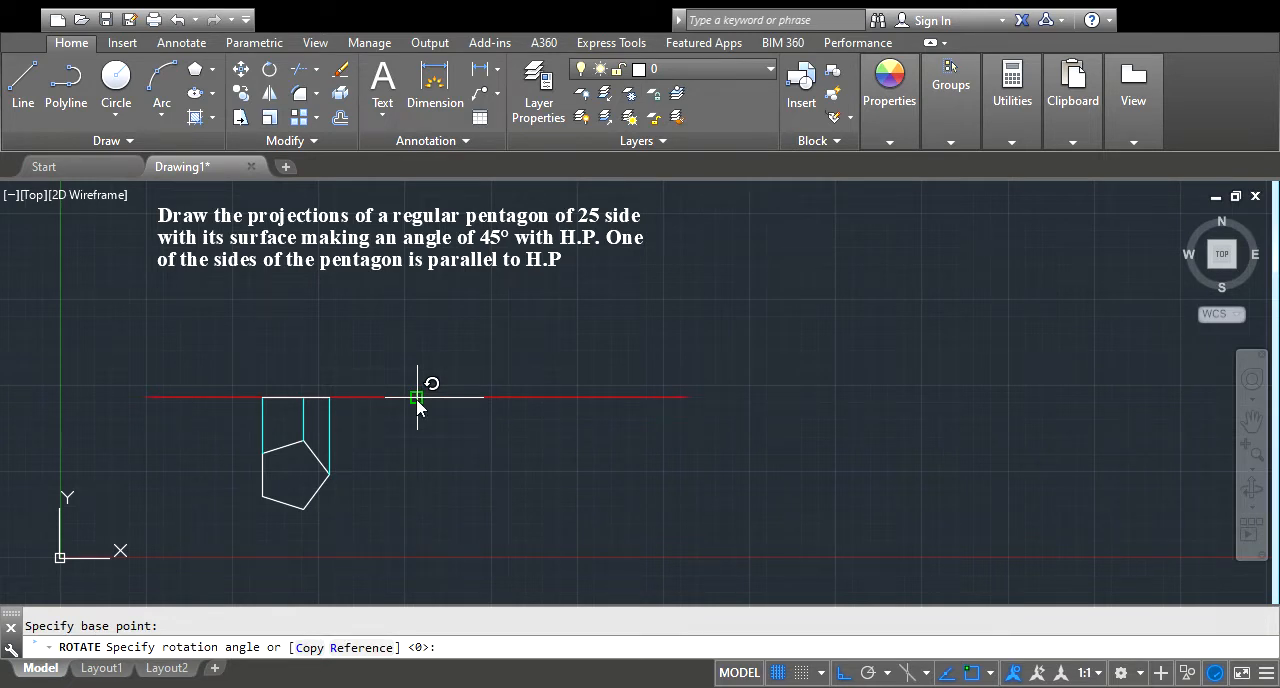
text(45)
key(Return)
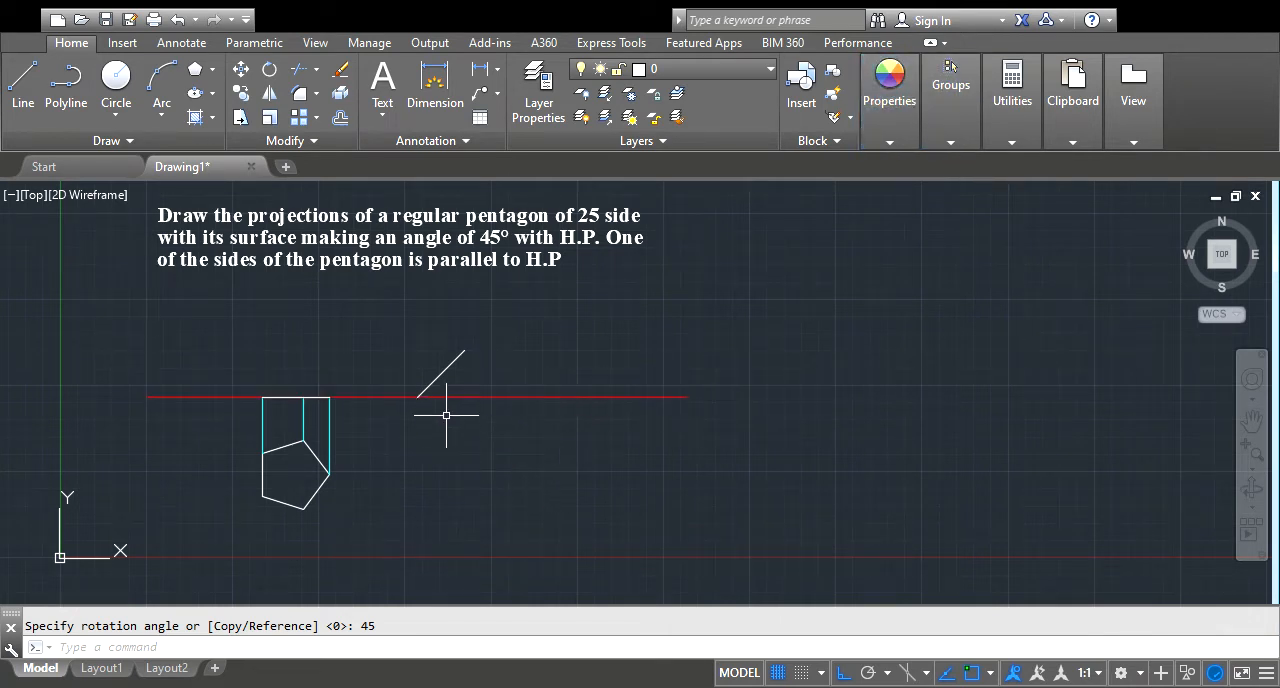
Draw a vertical projector from the inclined front view's lower endpoint down past the level of the pentagon's bottom corner
click(22, 80)
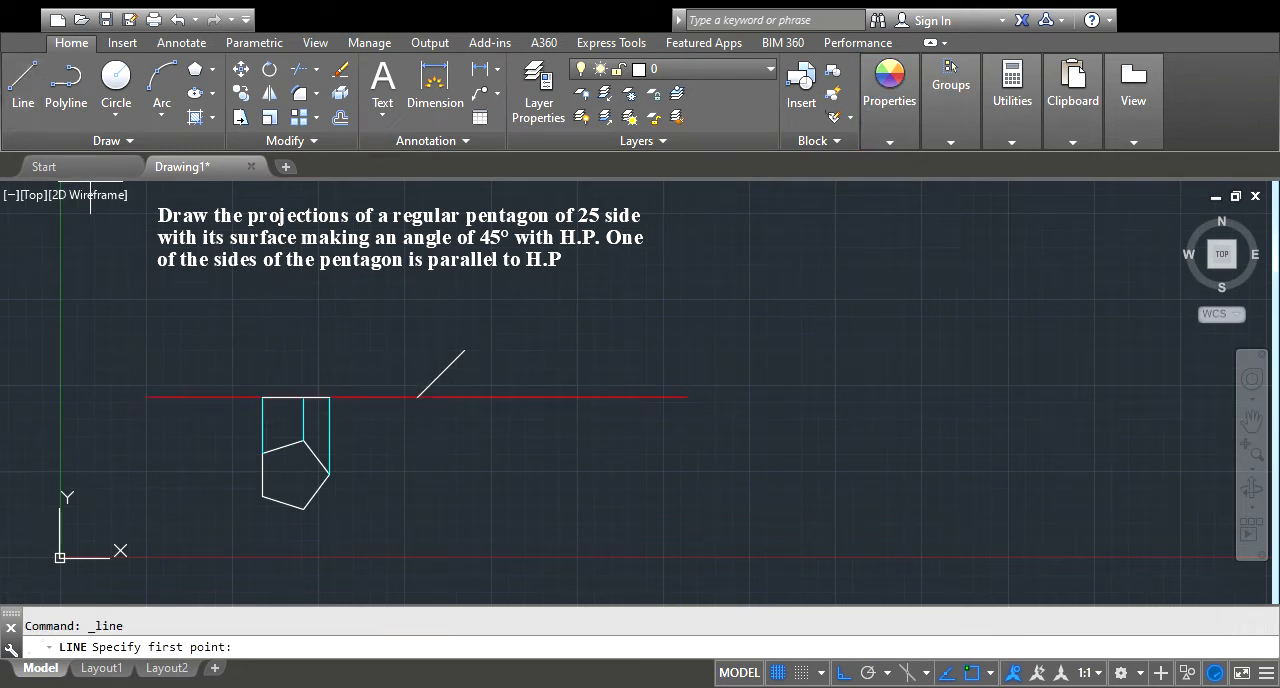
click(416, 397)
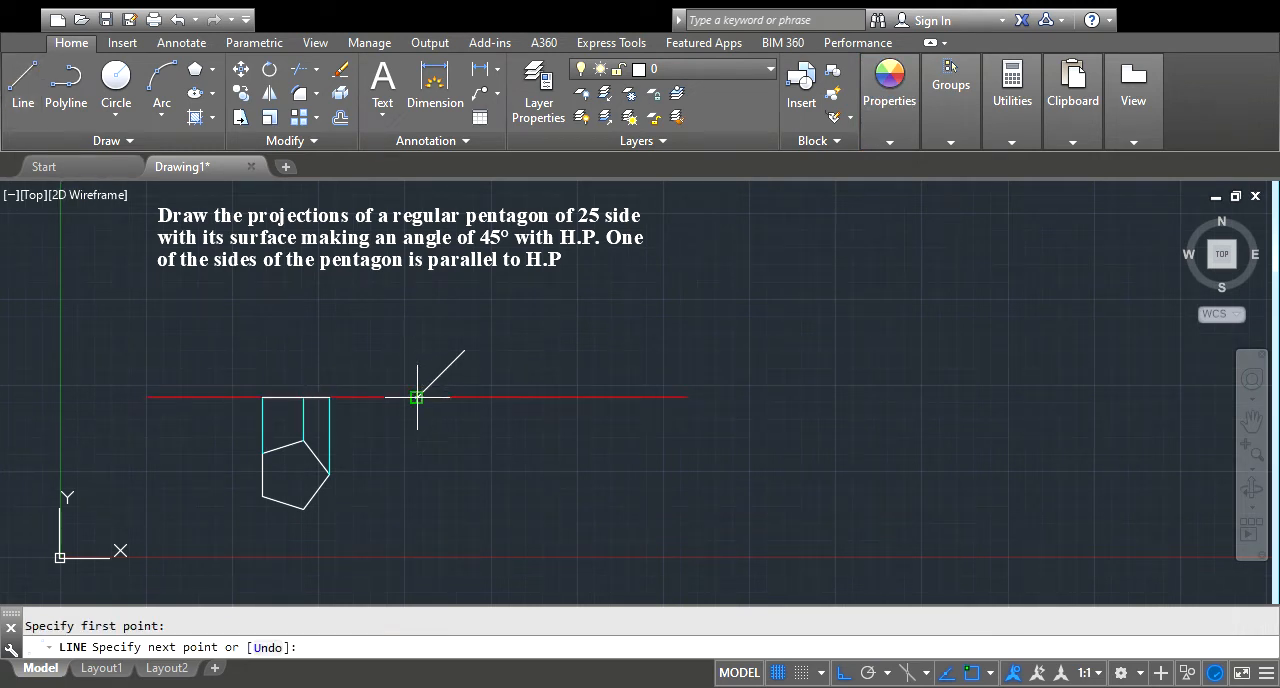
click(417, 535)
key(Escape)
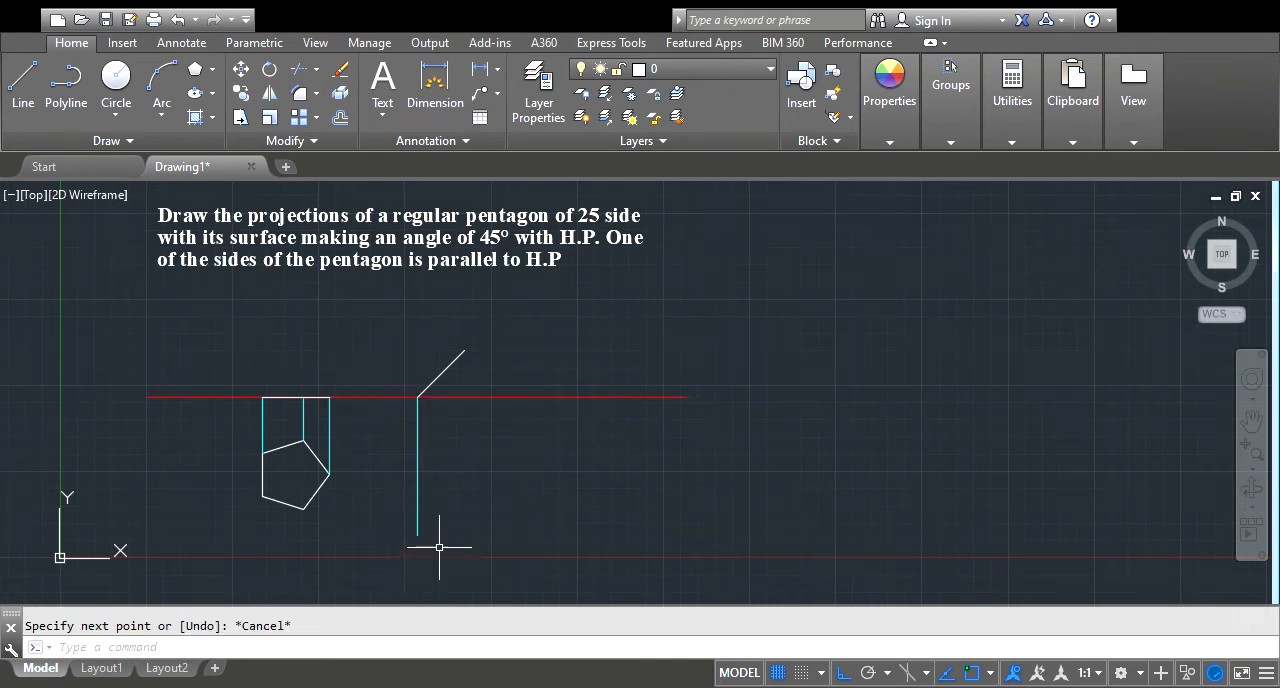
Draw vertical projectors from the inclined view's intermediate point and upper endpoint, ending level with the first downward projector
click(23, 80)
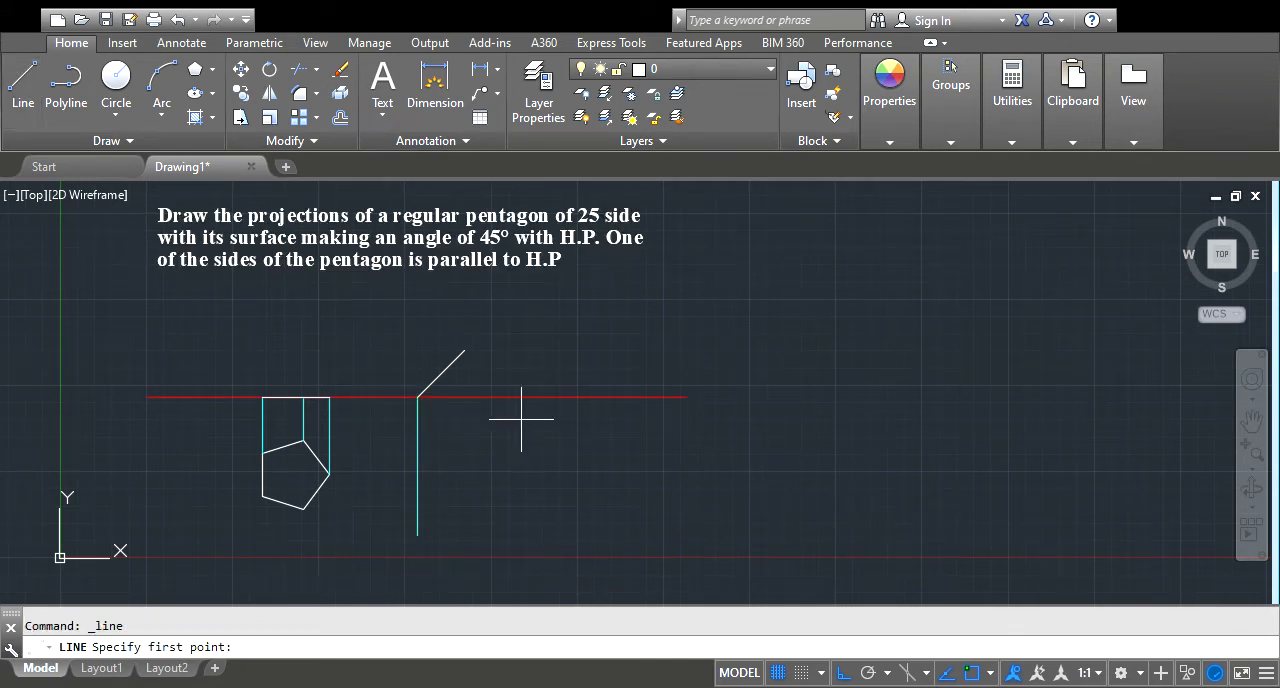
click(453, 370)
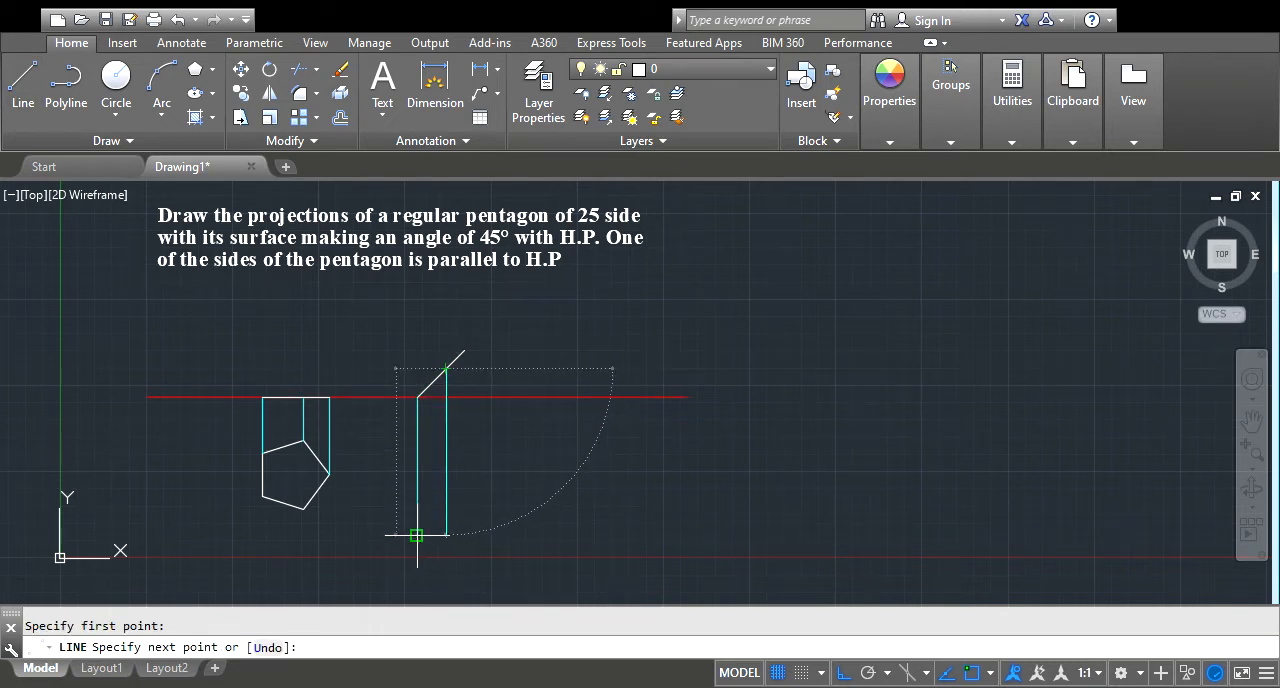
click(446, 536)
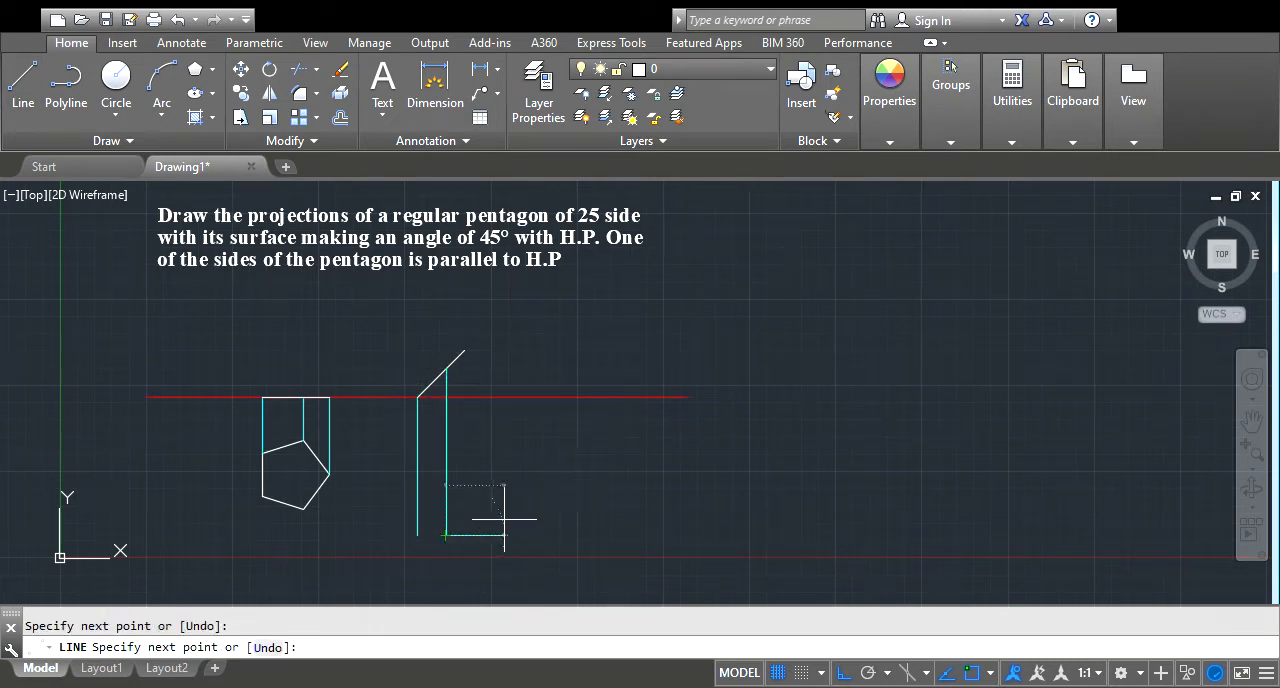
key(Return)
key(Return)
click(464, 350)
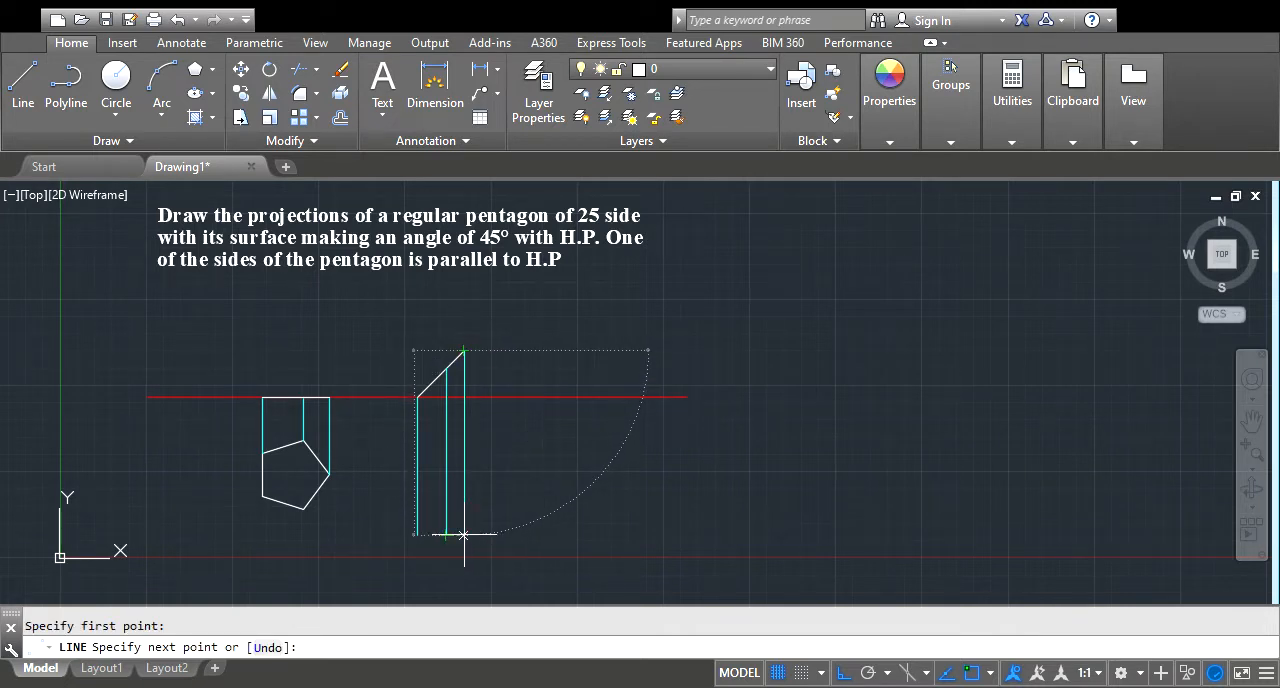
click(463, 535)
key(Escape)
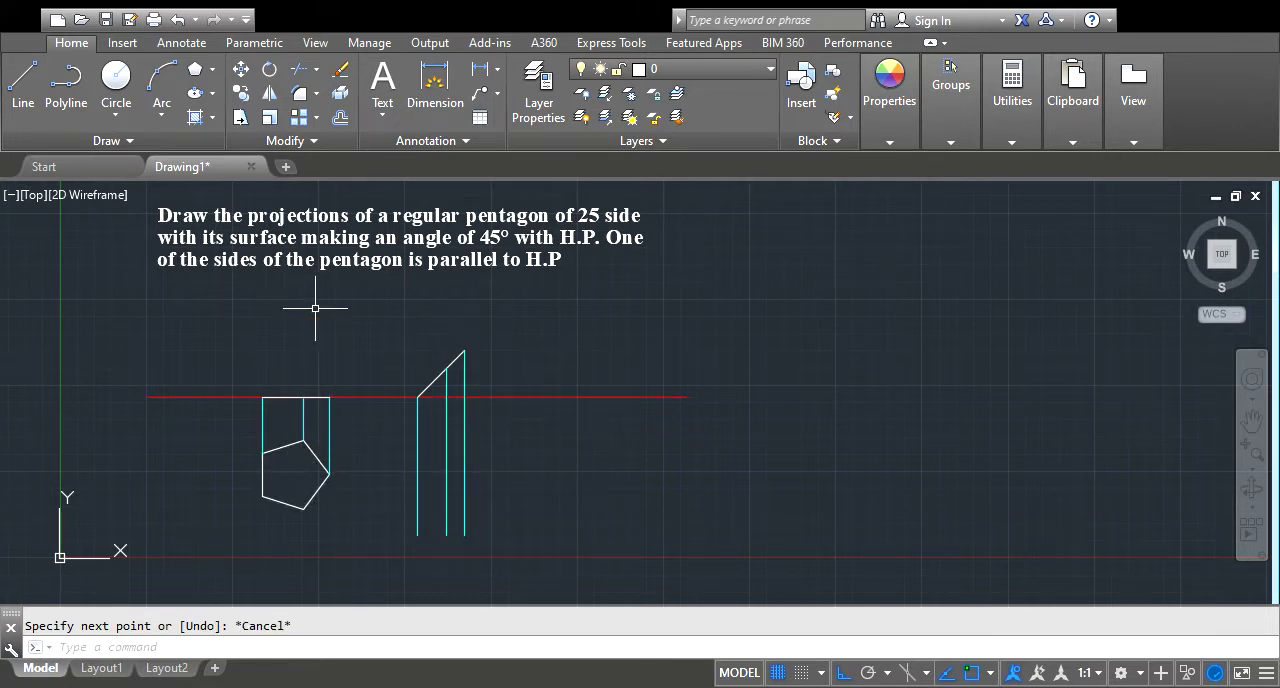
Draw horizontal projectors from the pentagon's top corner to the middle vertical projector and from its upper-left corner to the left one
click(23, 82)
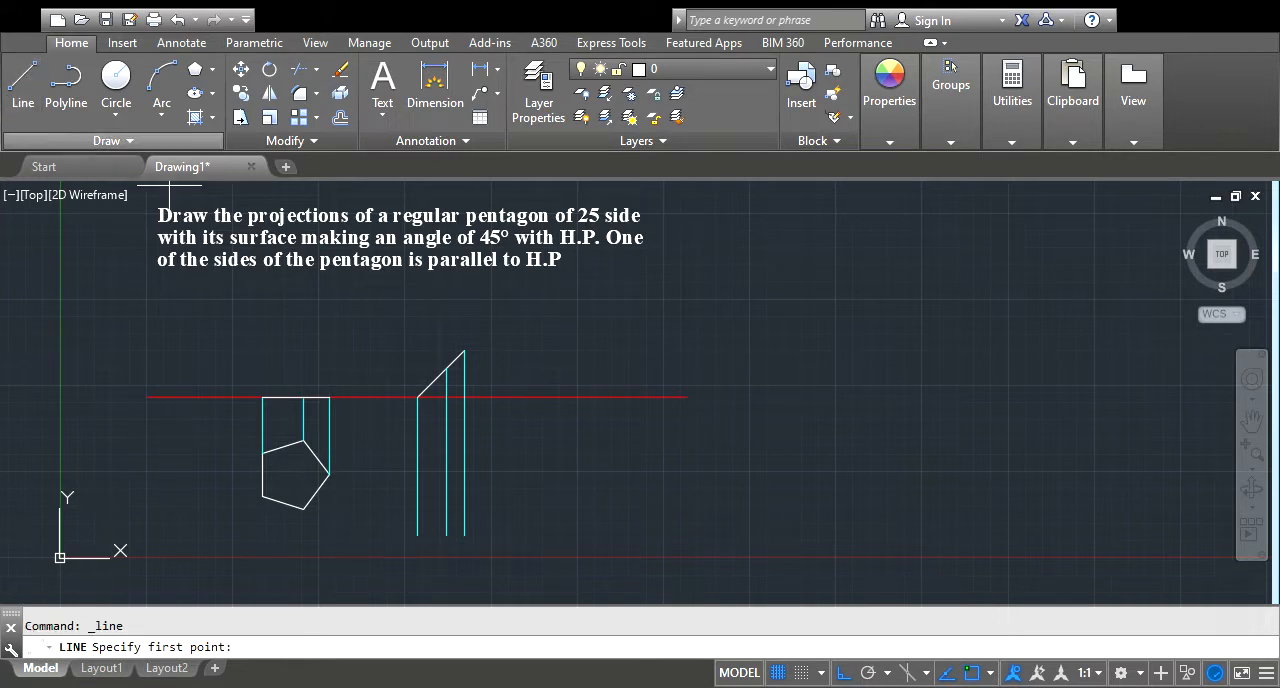
click(303, 440)
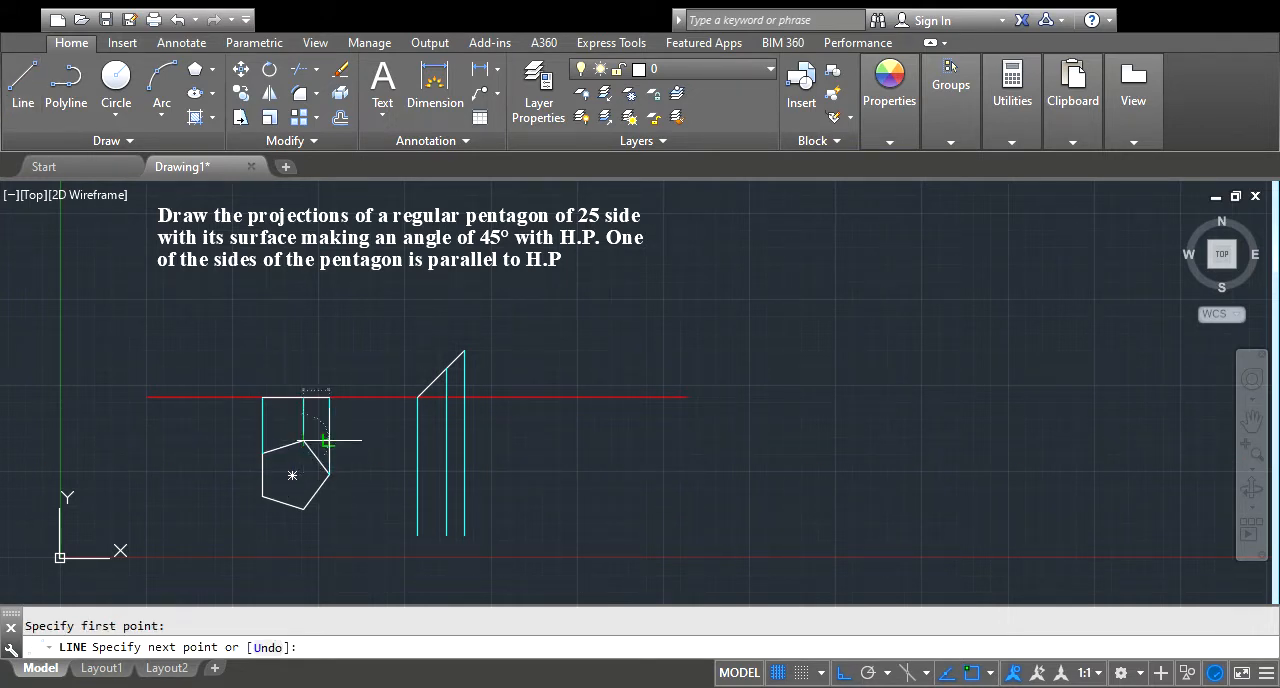
click(445, 440)
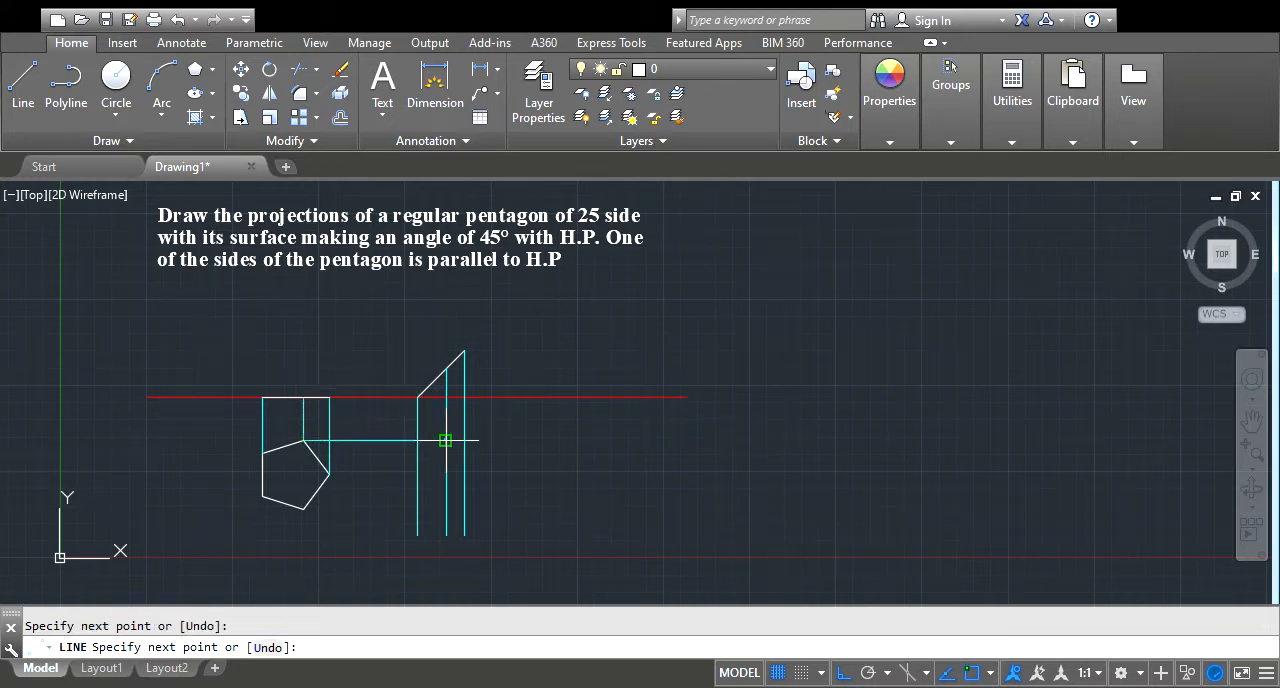
key(Escape)
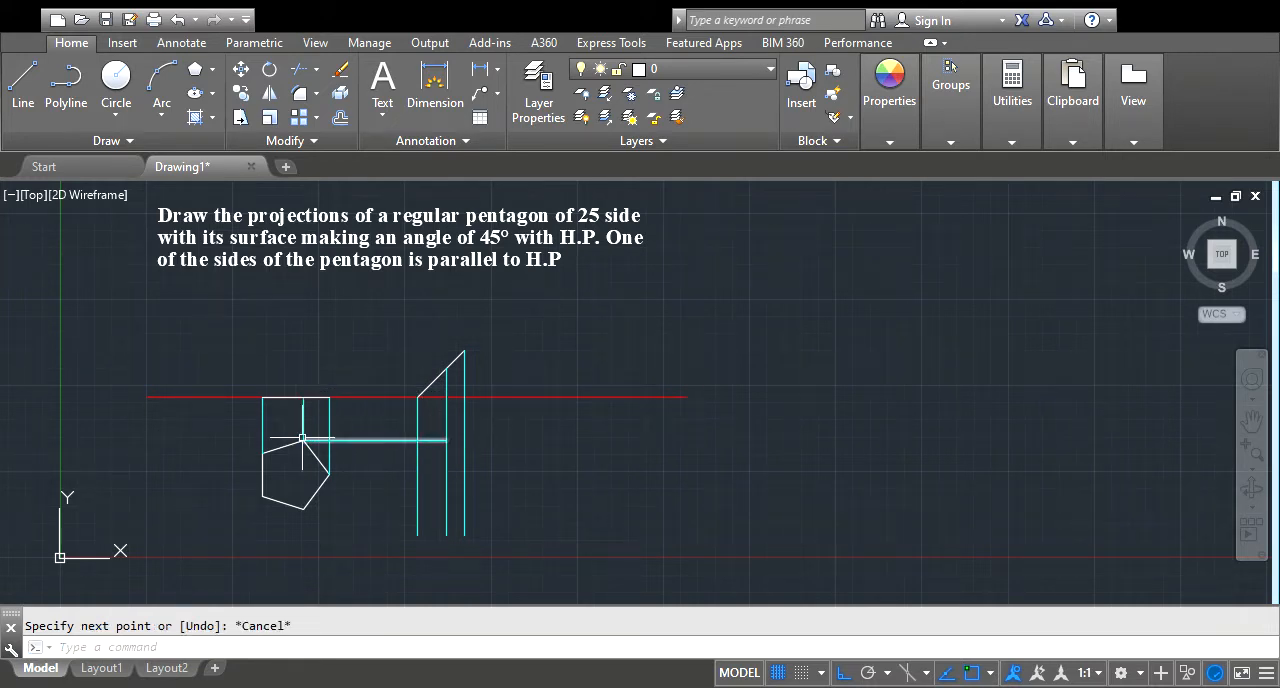
key(Return)
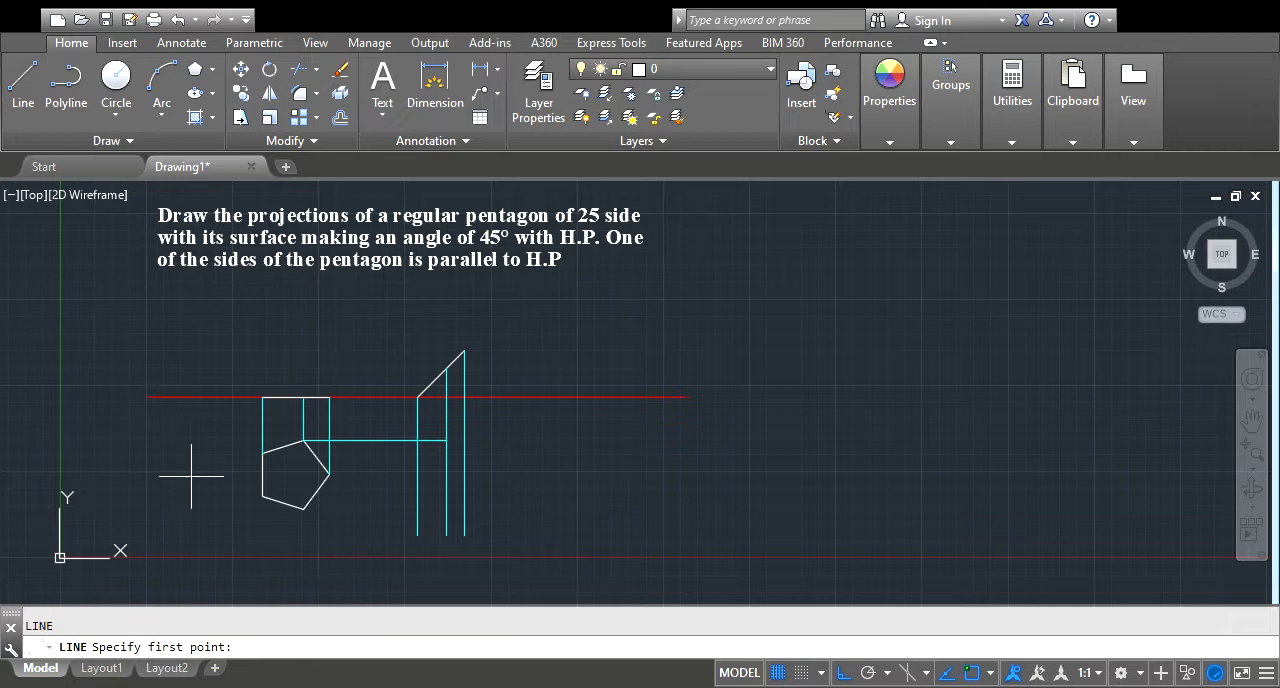
click(262, 453)
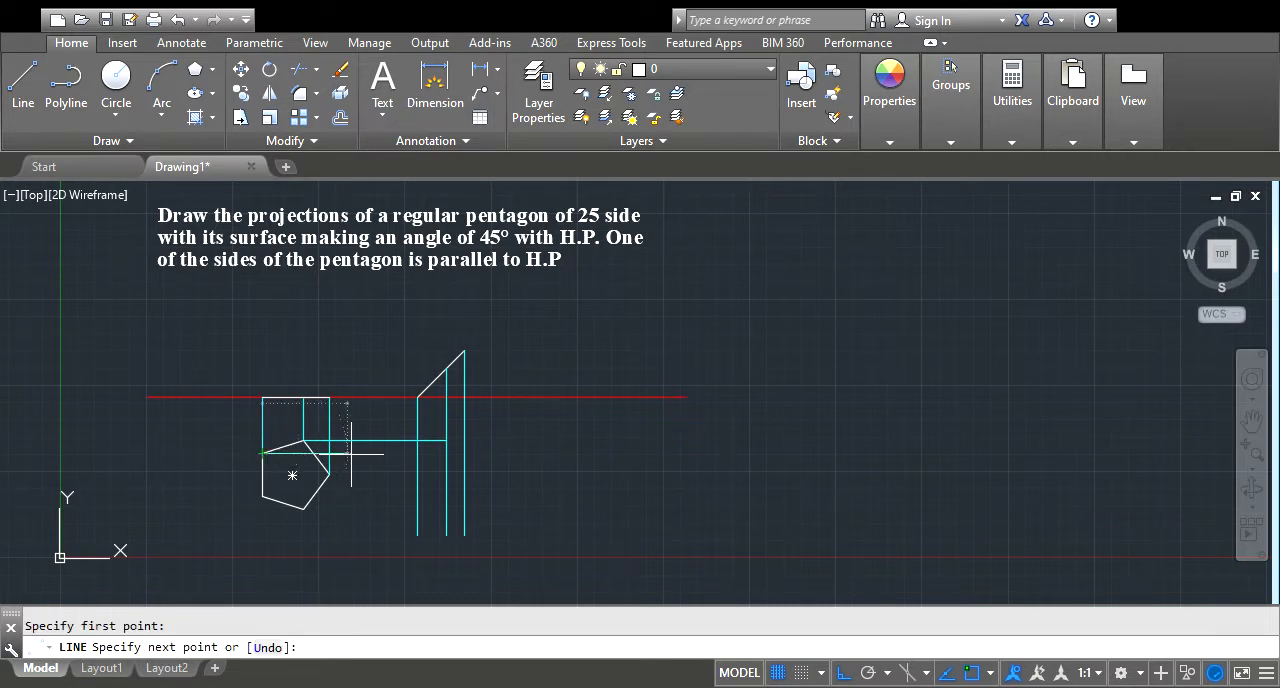
click(417, 453)
key(Return)
key(Return)
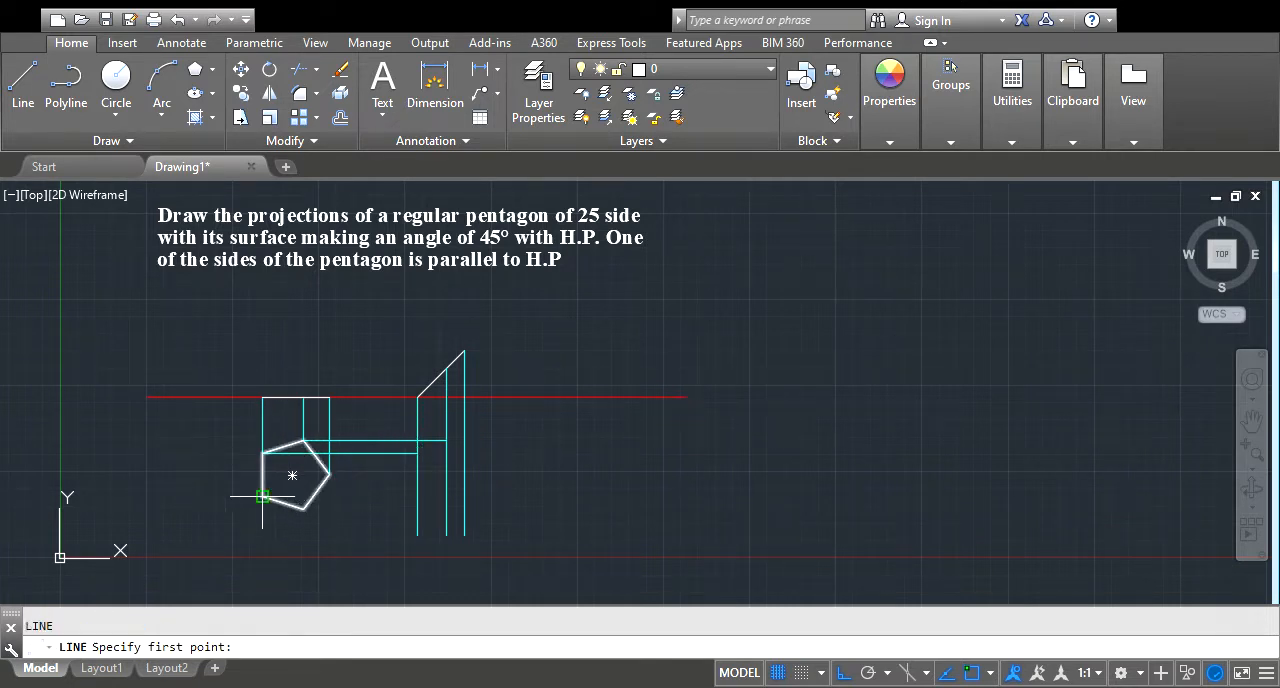
Draw horizontal projectors from the pentagon's lower-left corner to the left vertical projector and from its bottom corner to the middle one
click(262, 496)
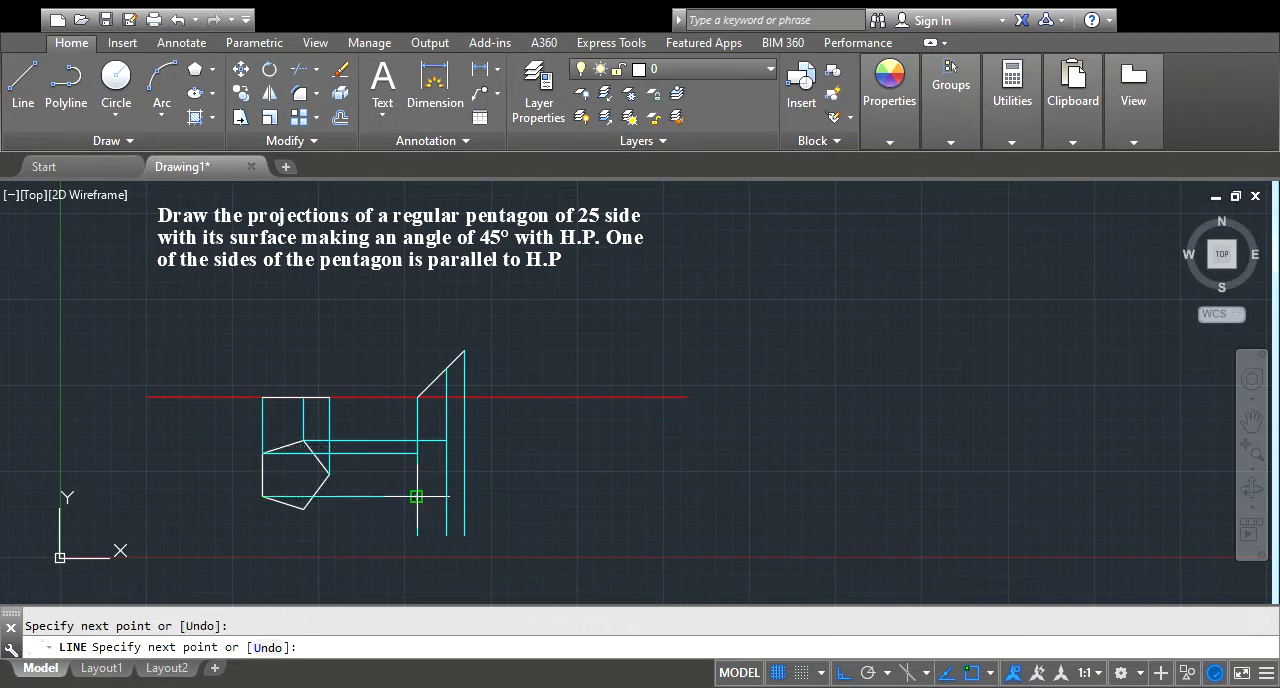
click(417, 496)
key(Return)
key(Return)
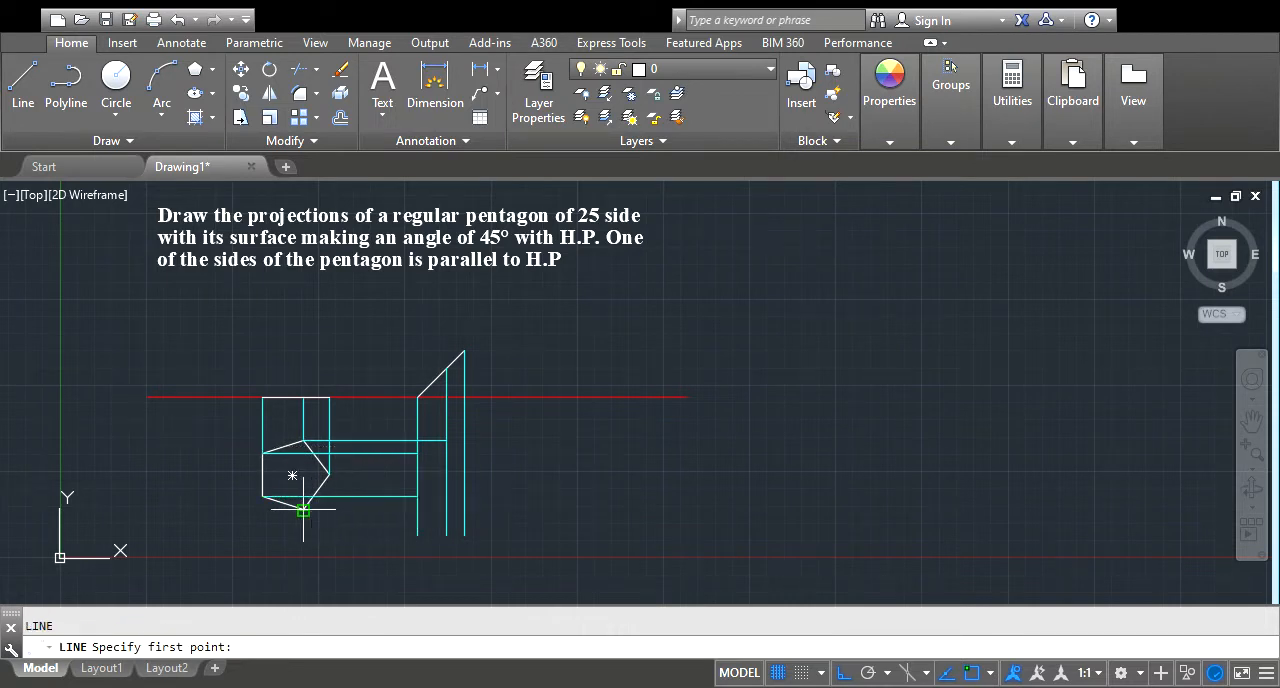
click(304, 509)
click(447, 509)
Draw a horizontal projector from the pentagon's rightmost corner to the right vertical projector
key(Return)
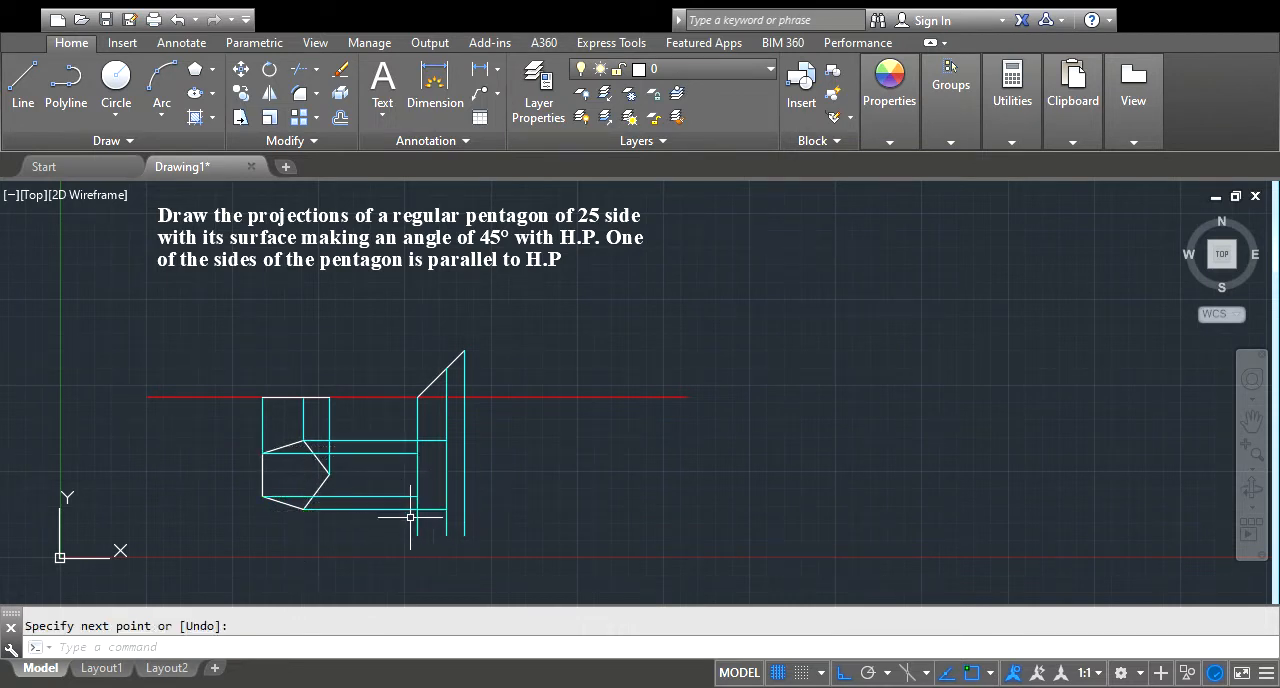
key(Return)
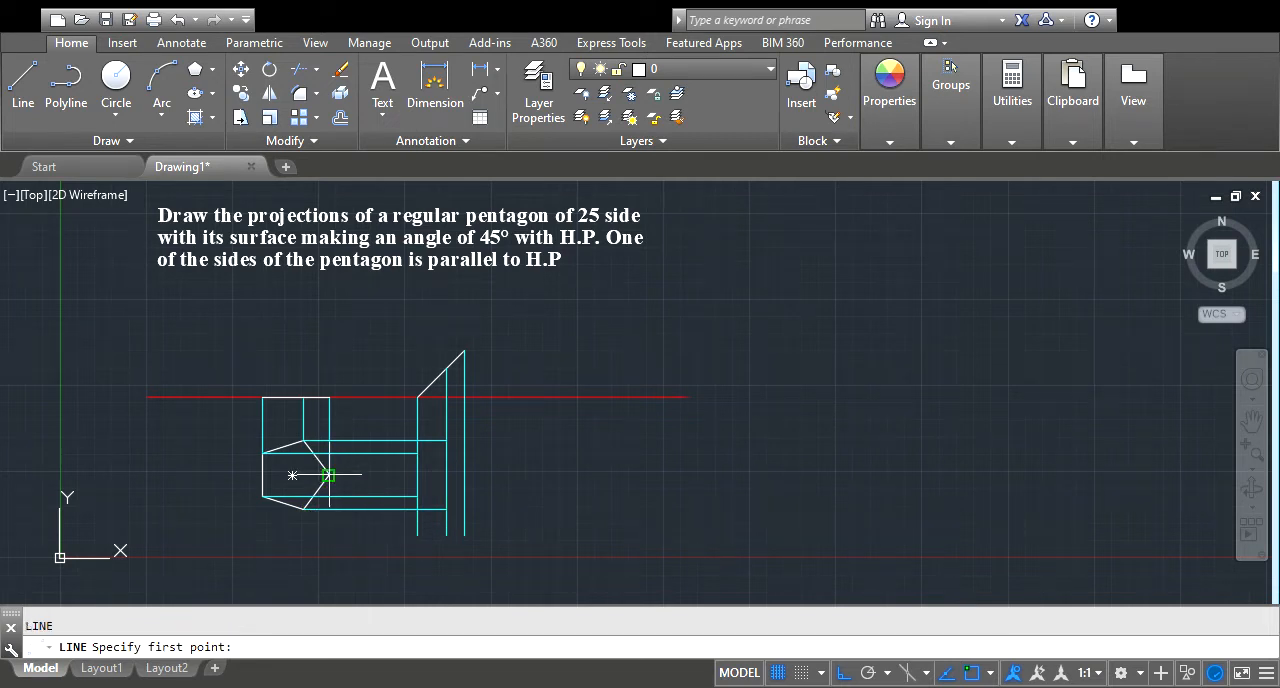
click(330, 475)
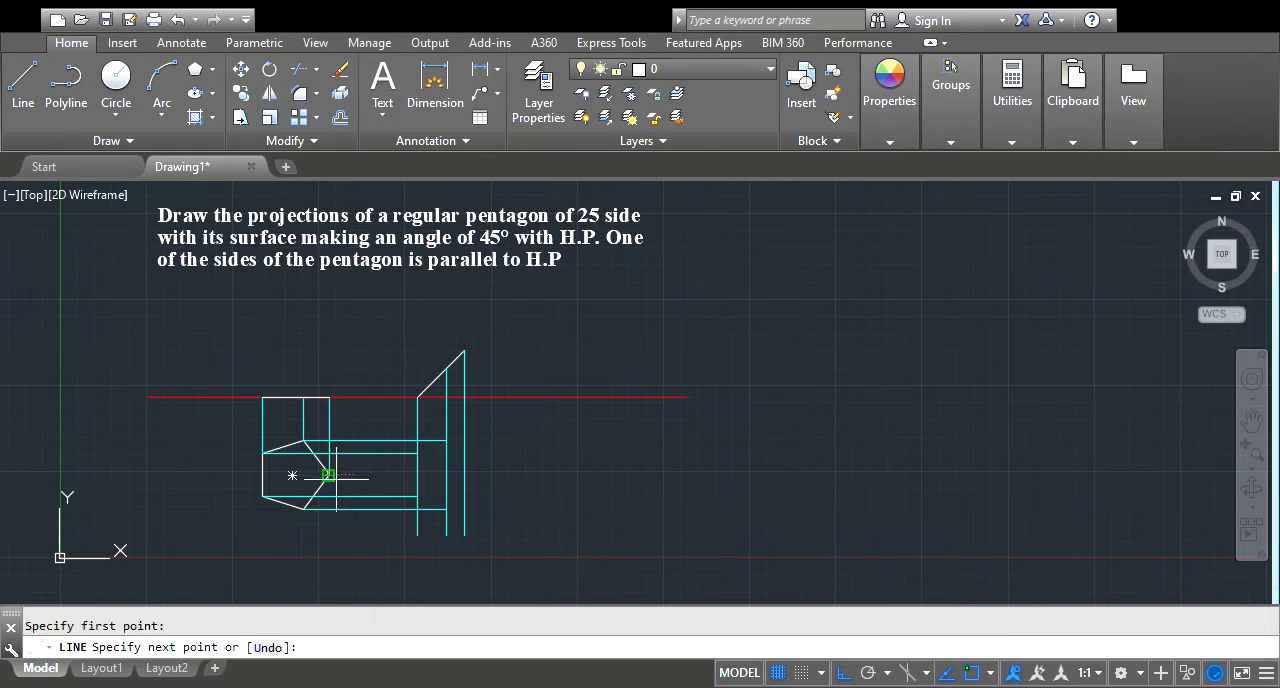
click(463, 476)
key(Escape)
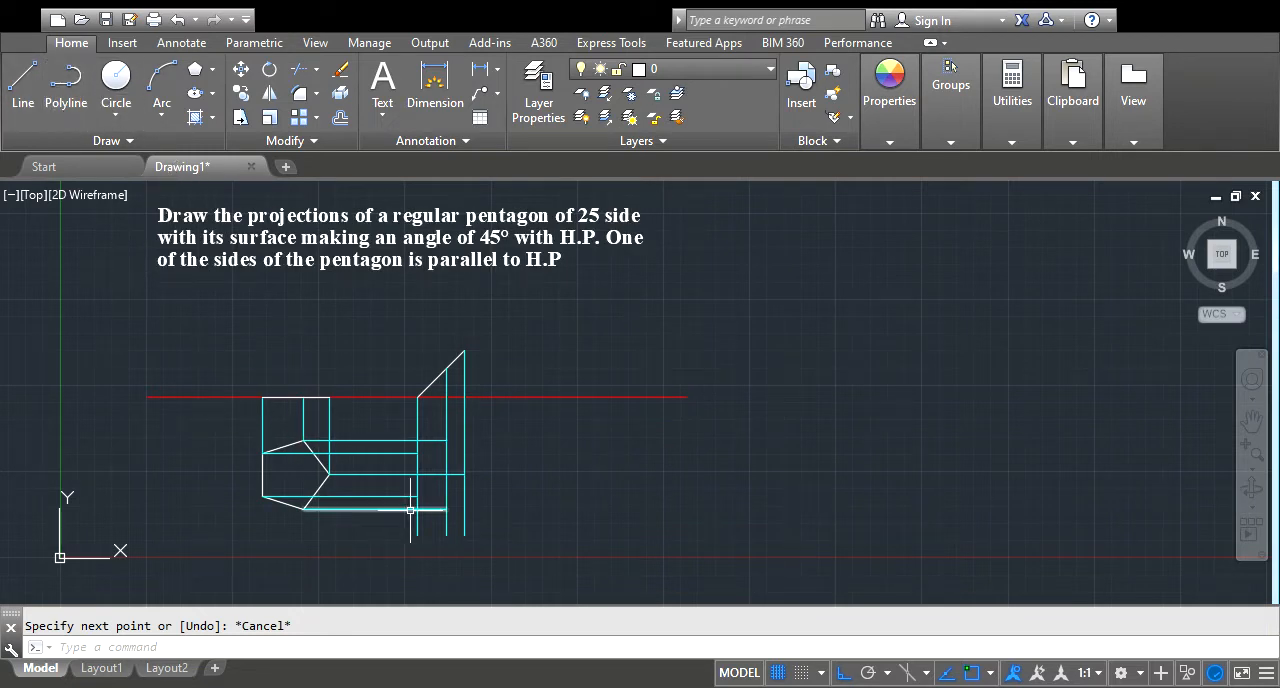
click(73, 100)
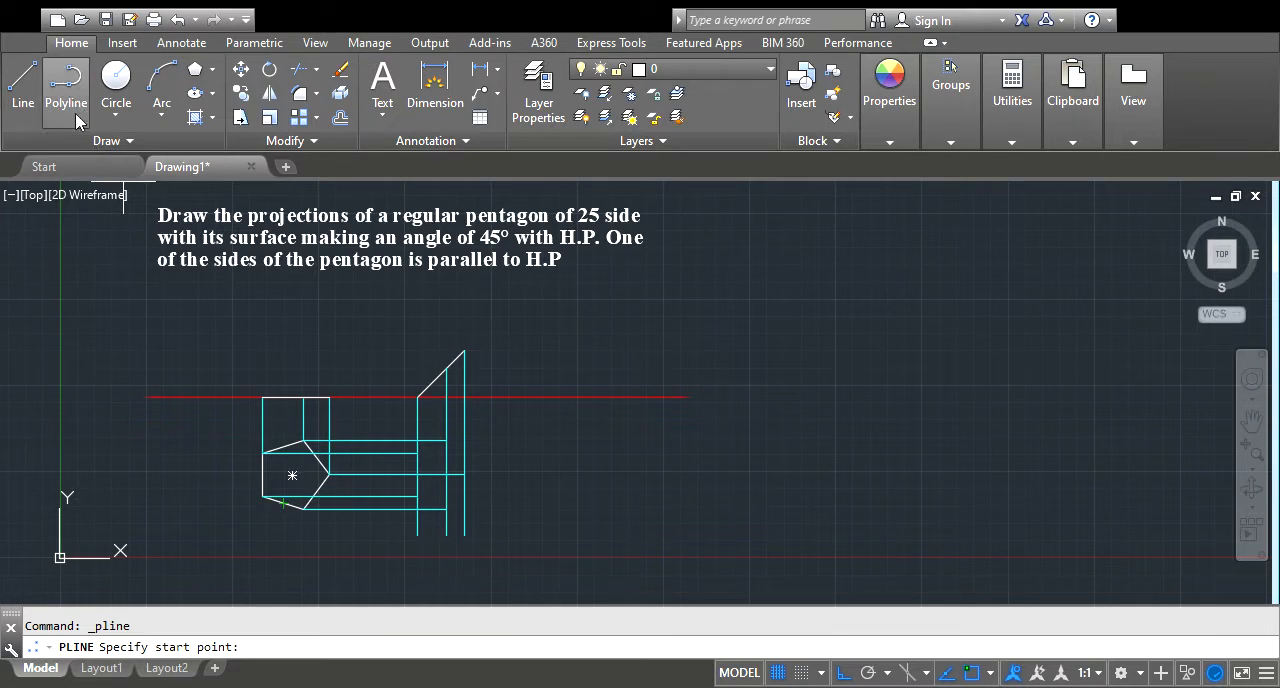
click(446, 440)
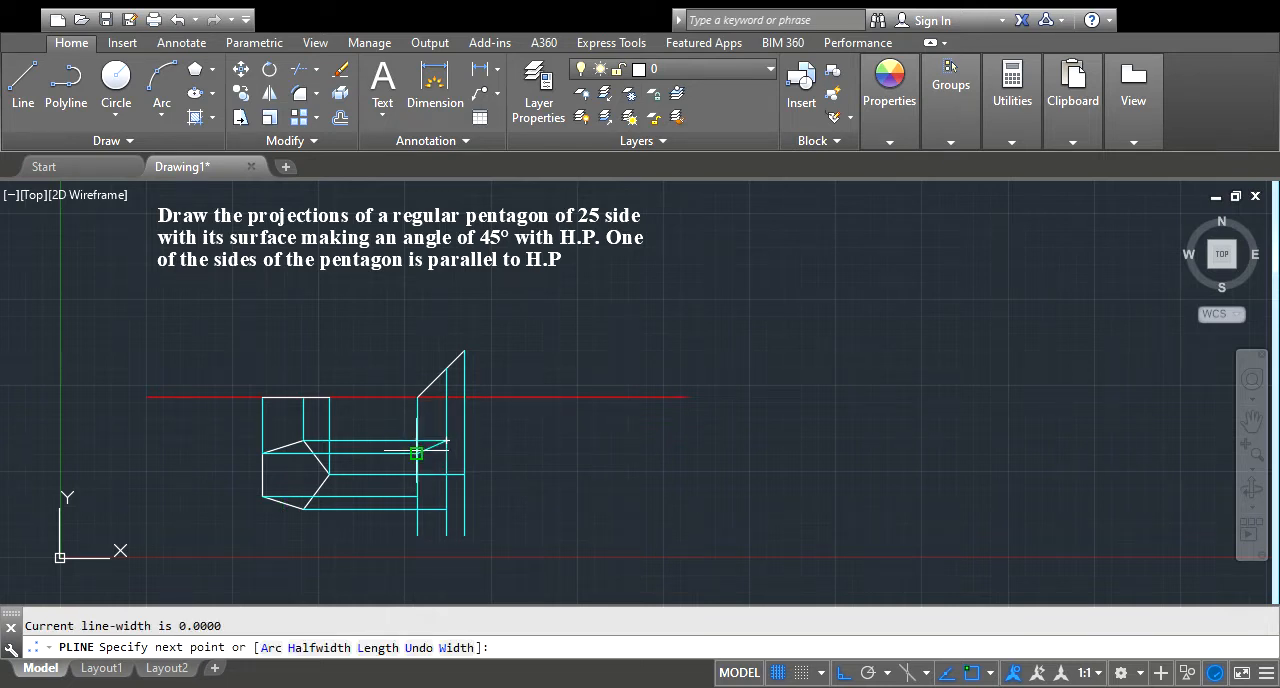
click(416, 453)
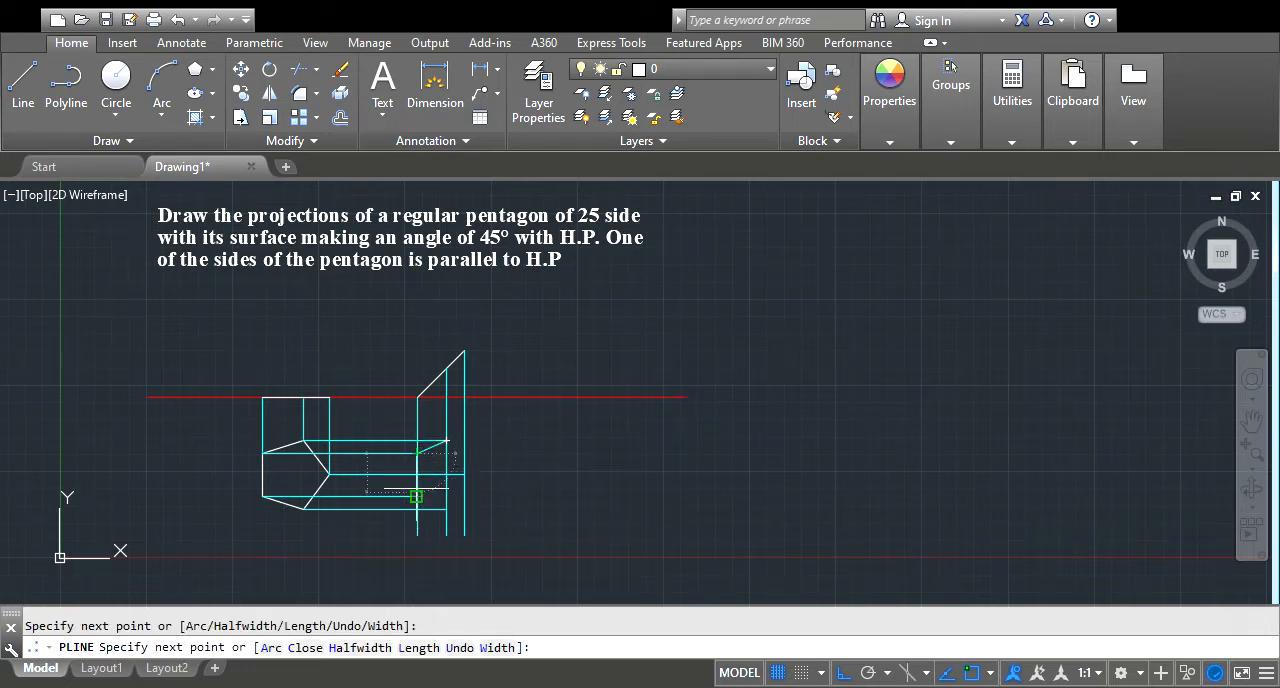
text(u)
key(Return)
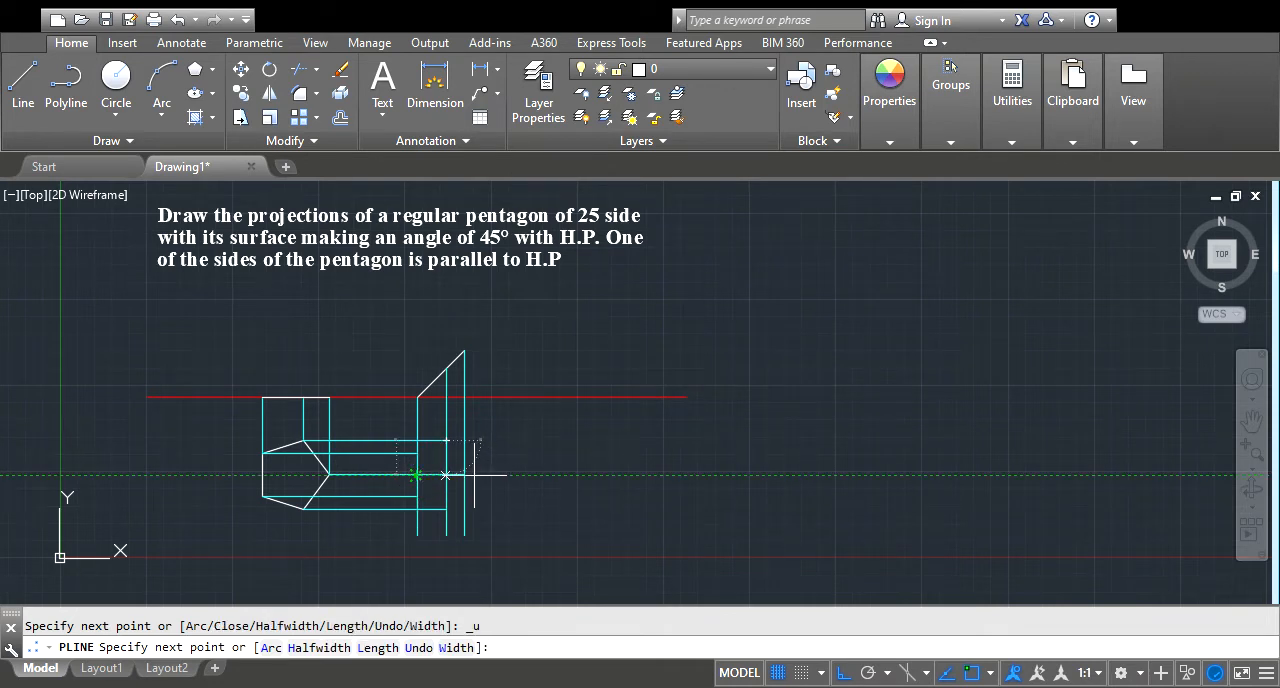
key(Escape)
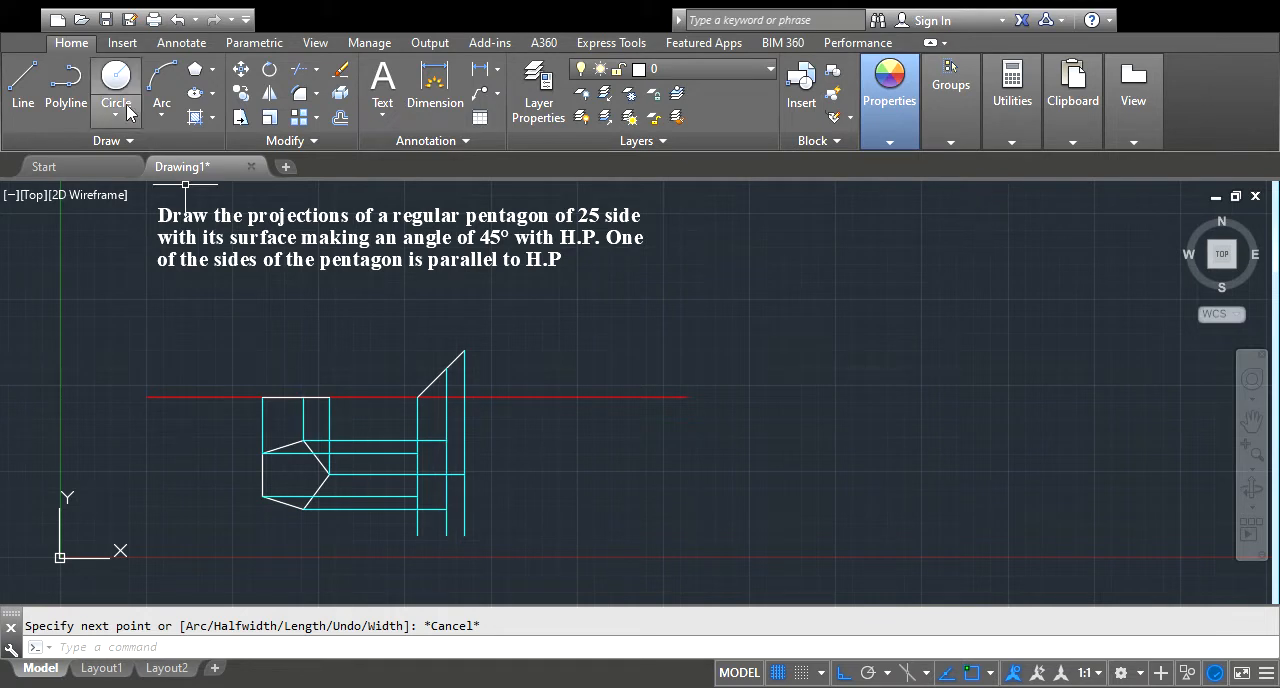
Draw a polyline pentagon through the five projector intersections below the inclined view, returning to its starting top corner
click(55, 93)
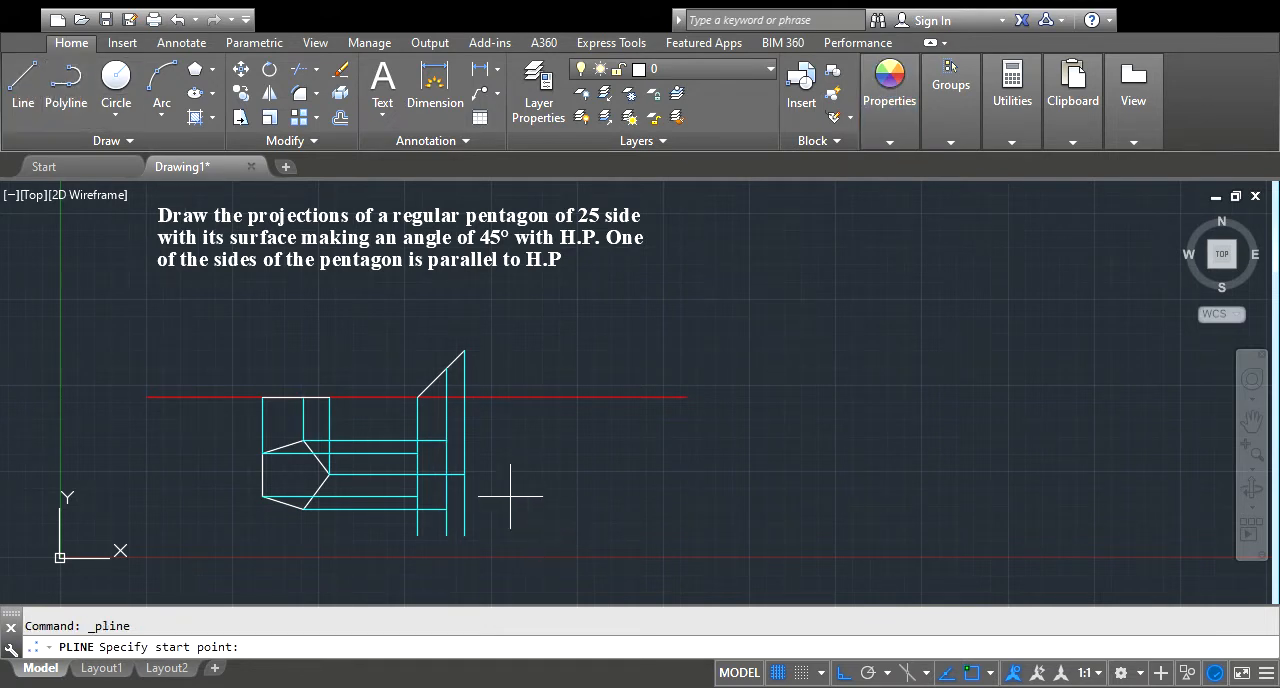
click(445, 440)
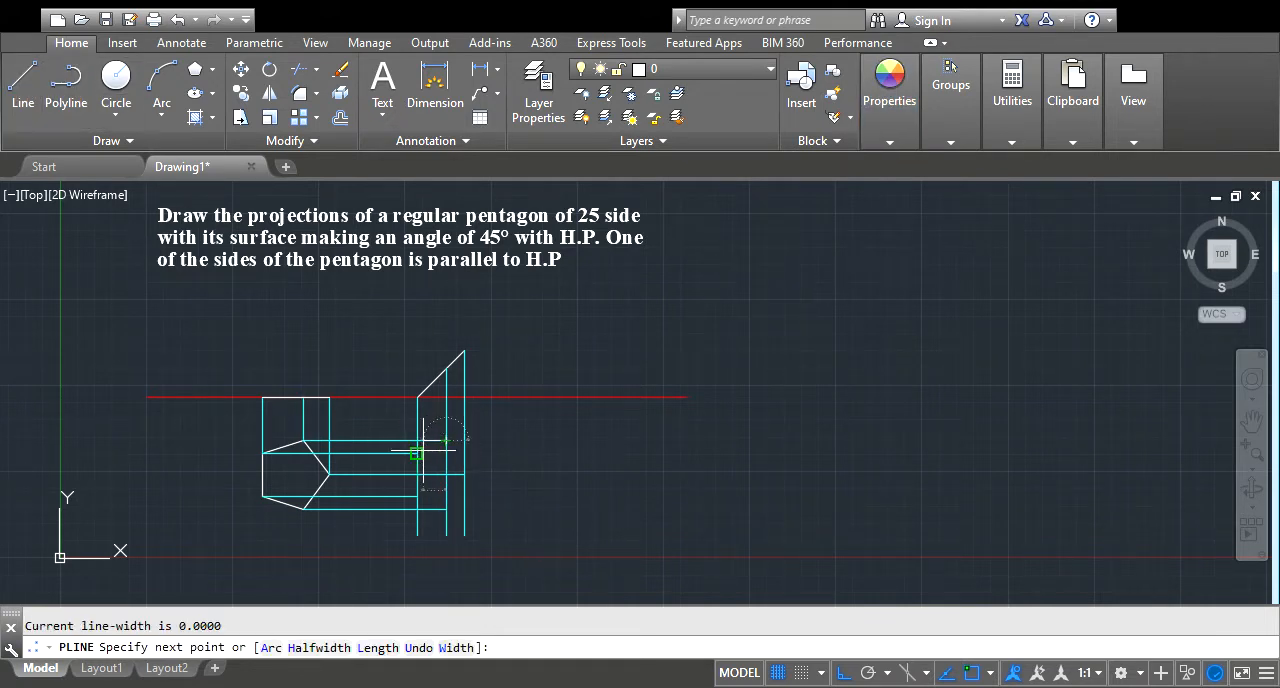
click(417, 453)
click(417, 496)
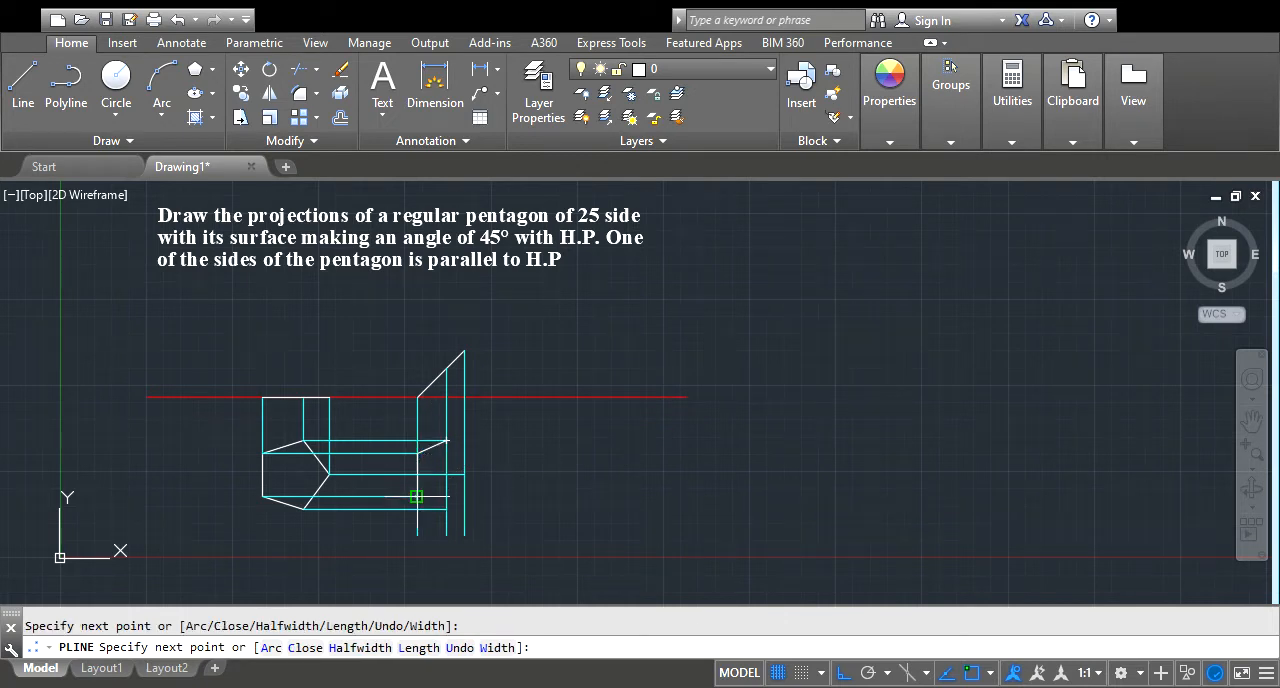
click(446, 509)
click(463, 475)
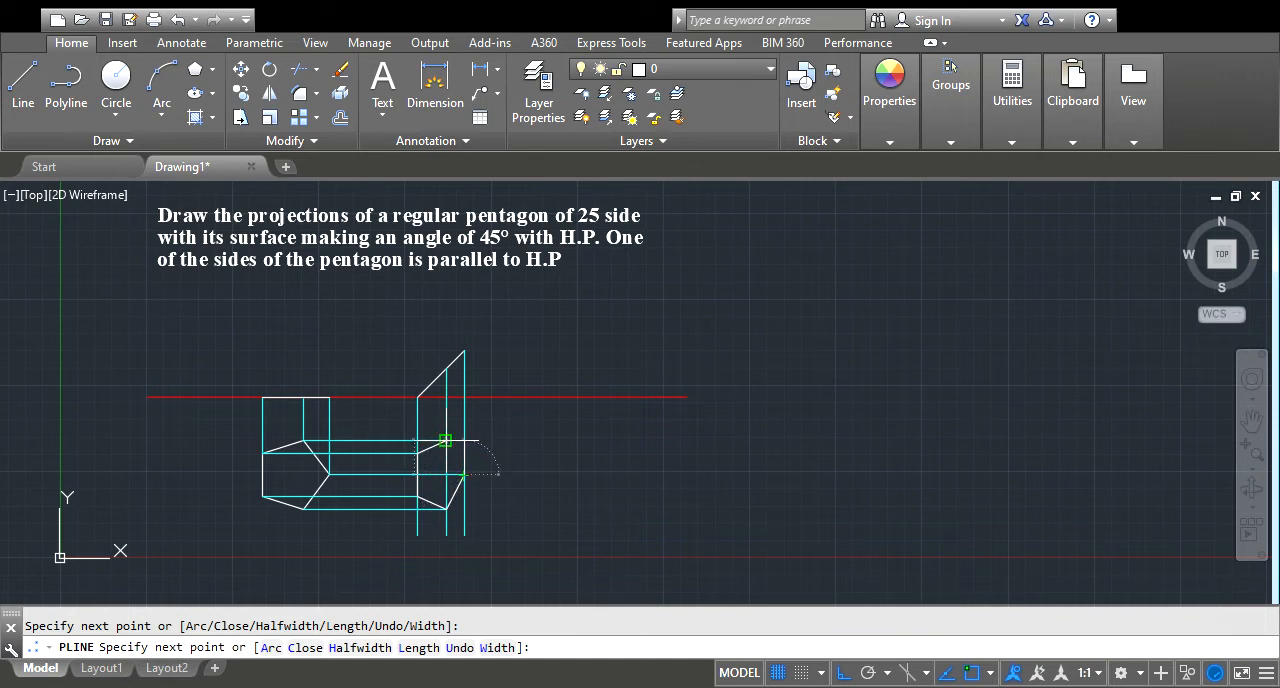
click(446, 440)
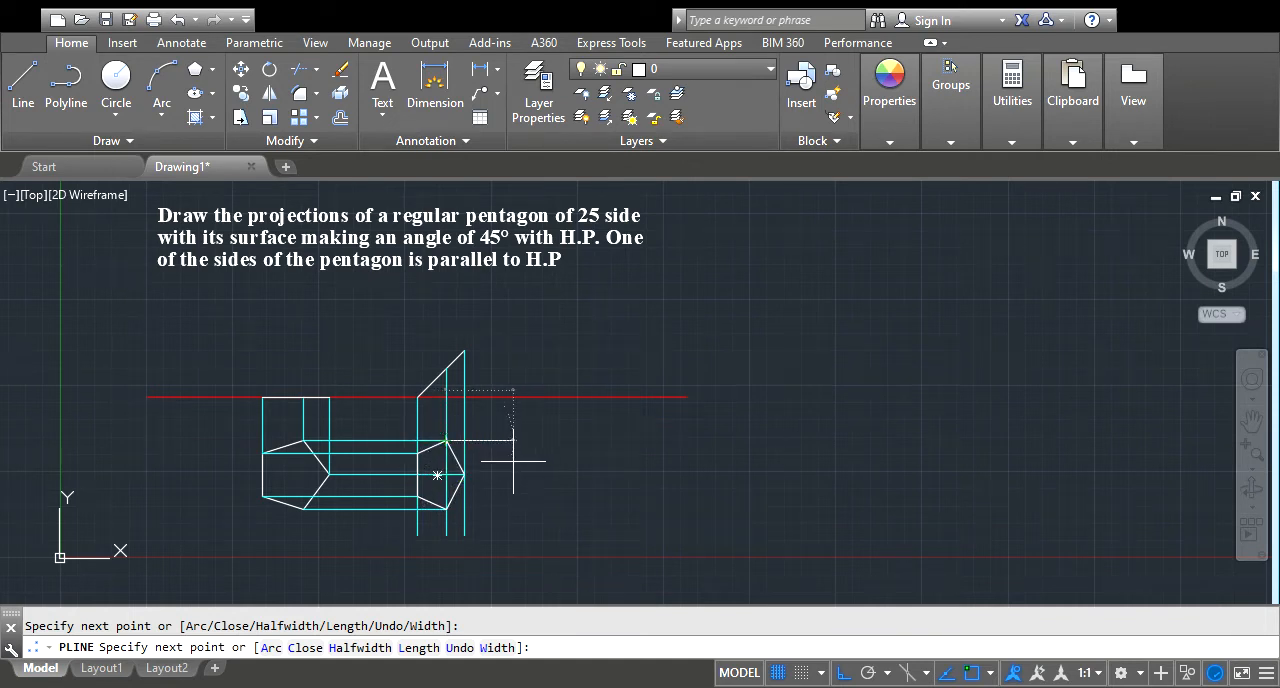
key(Escape)
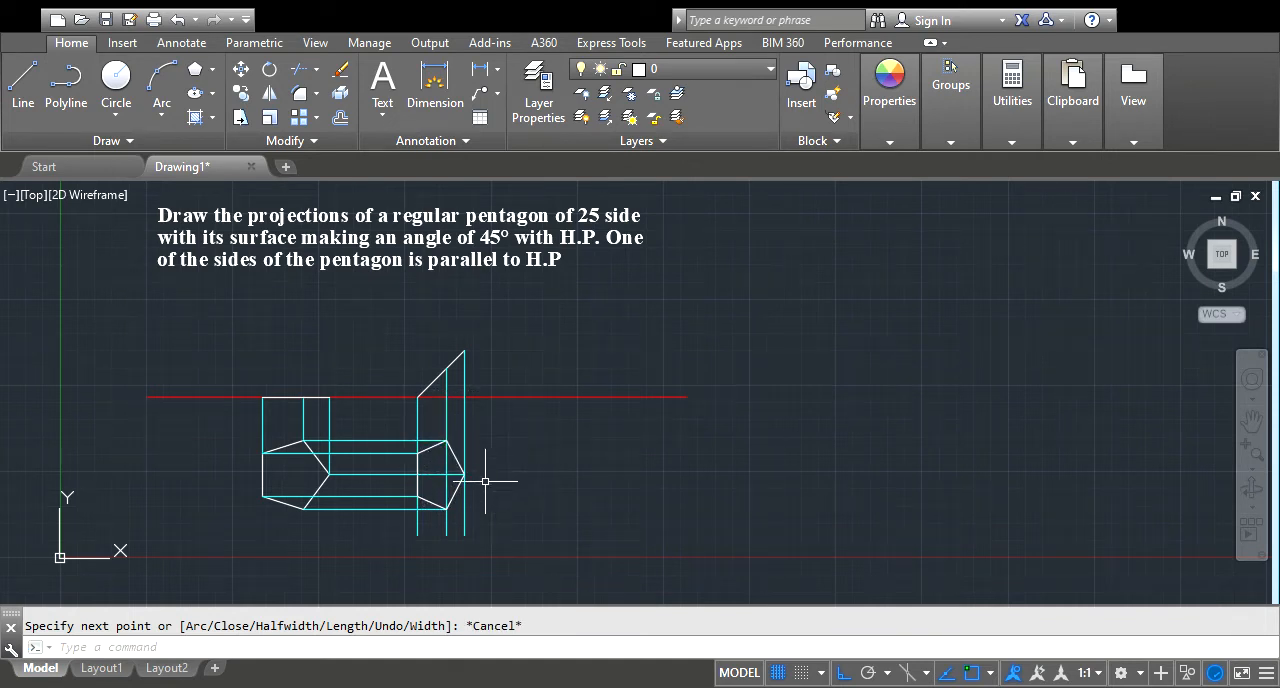
click(432, 500)
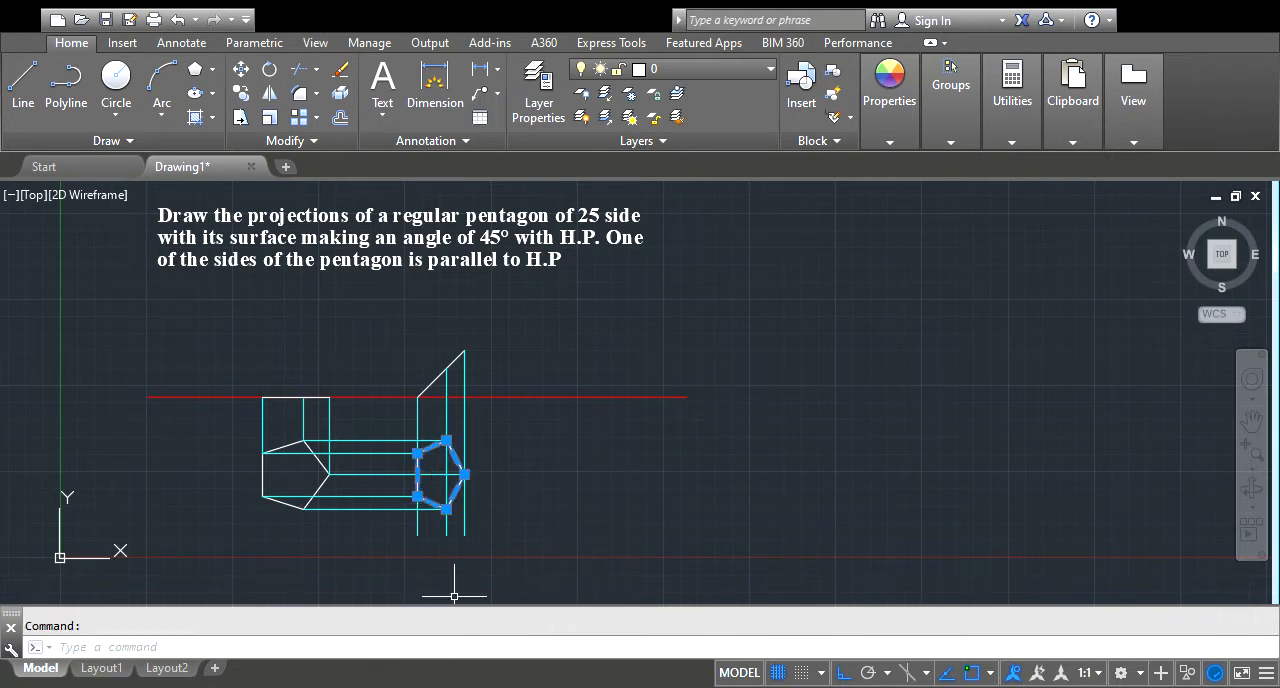
key(Escape)
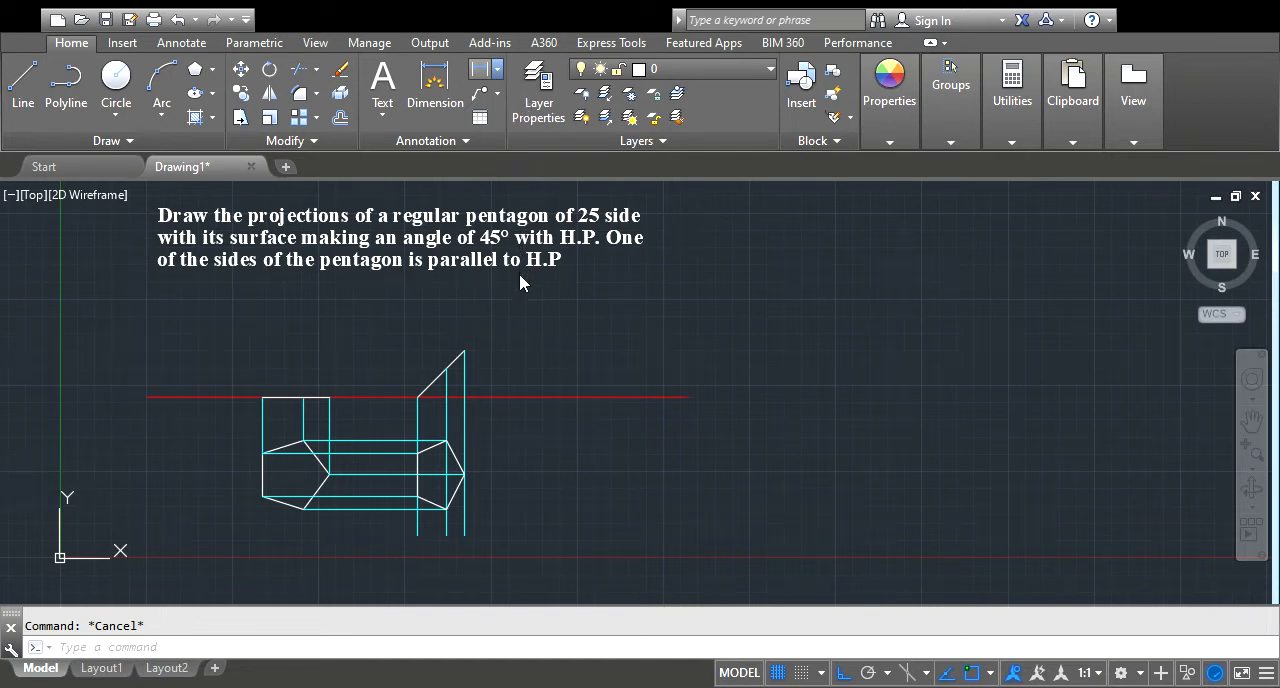
Add a vertical linear dimension to the original pentagon's left vertical side, placing the dimension line outside the shape
click(538, 111)
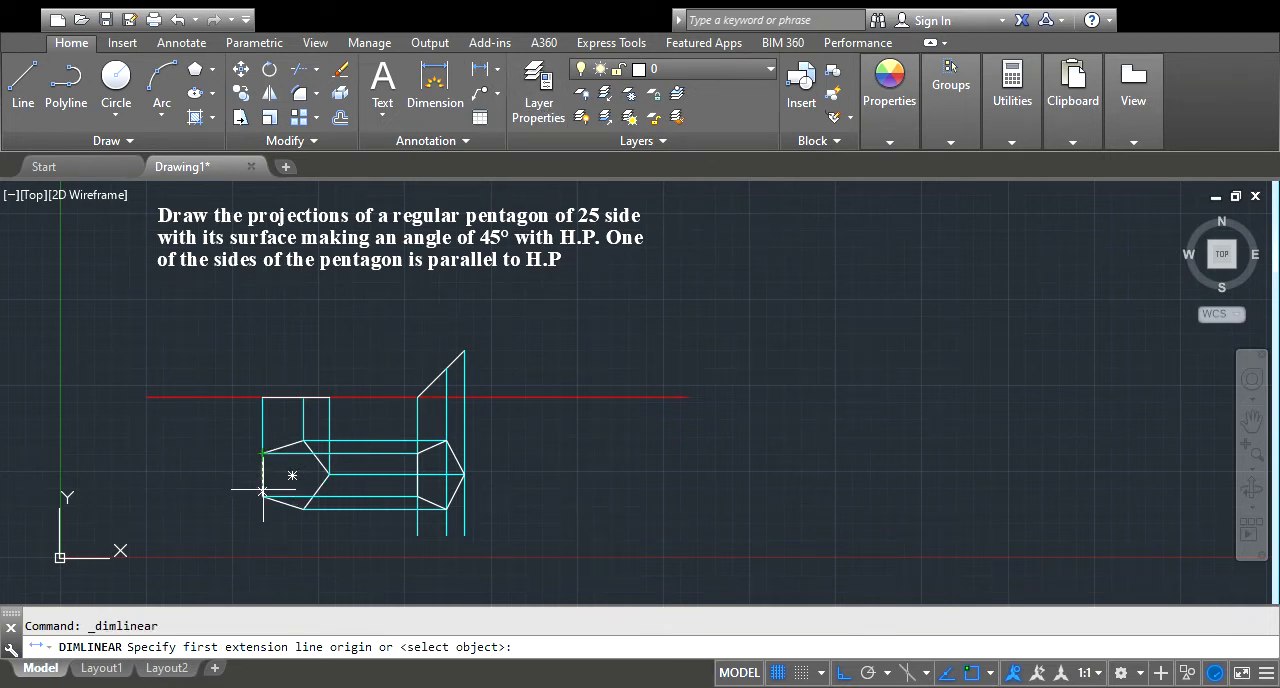
key(Escape)
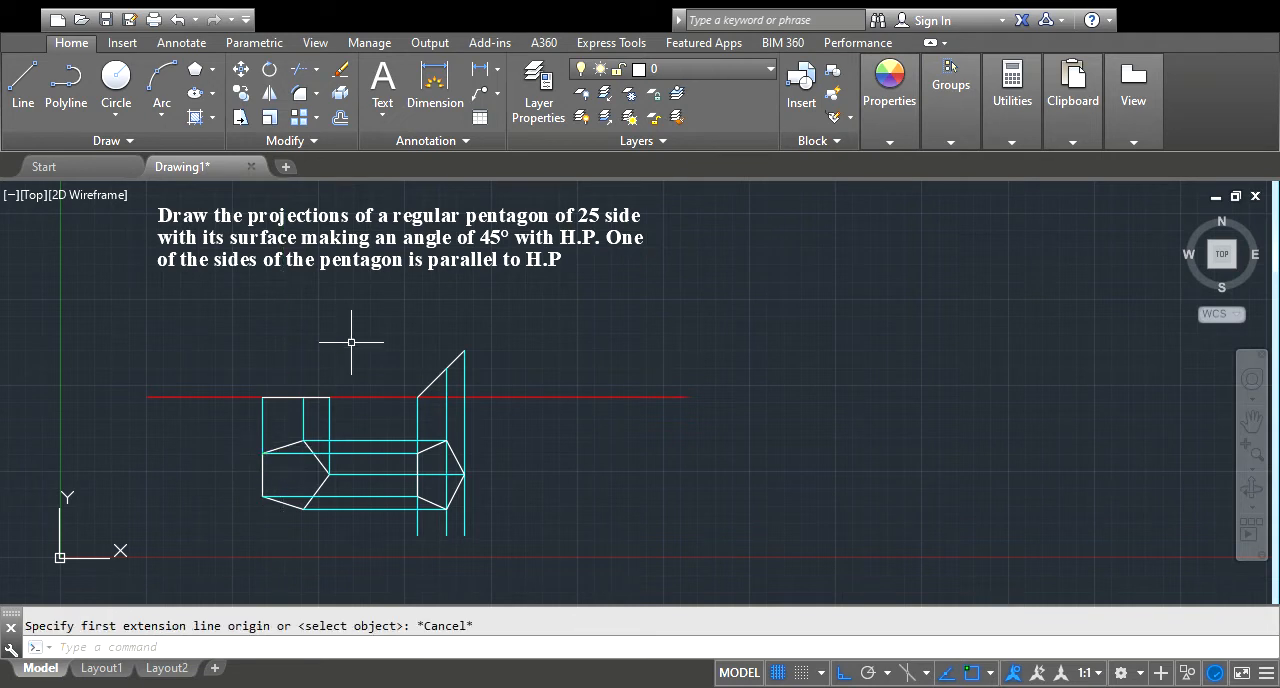
click(483, 71)
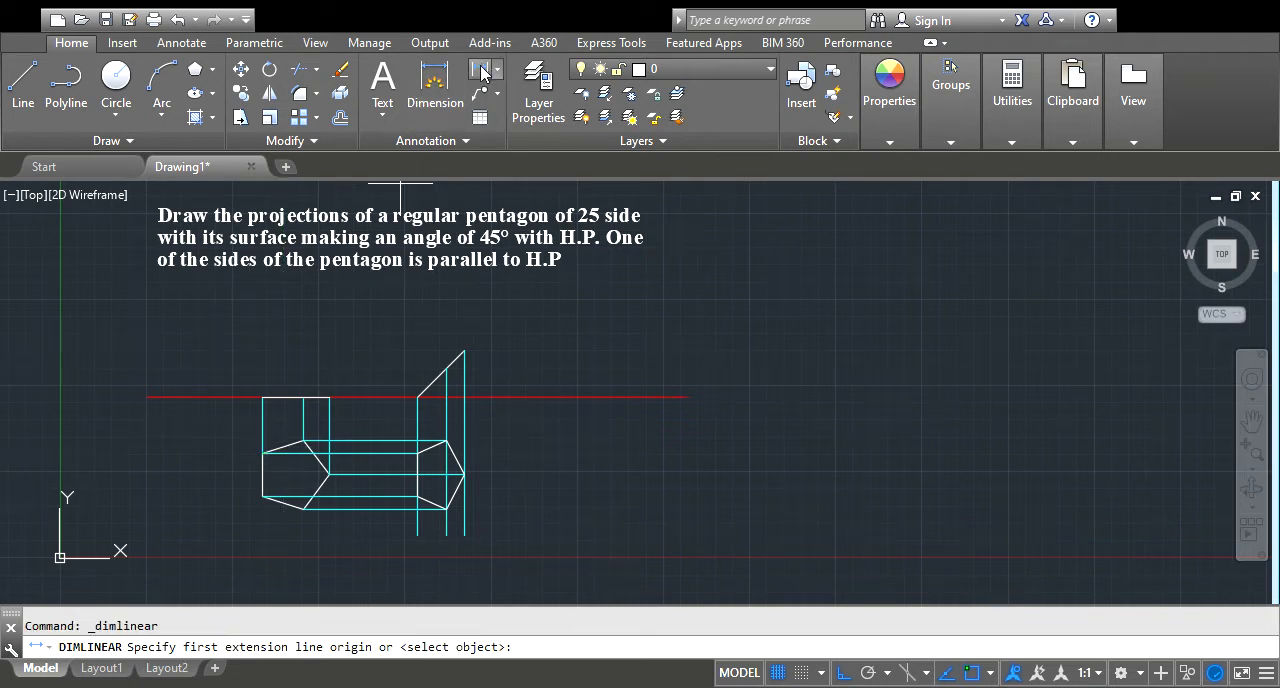
click(262, 452)
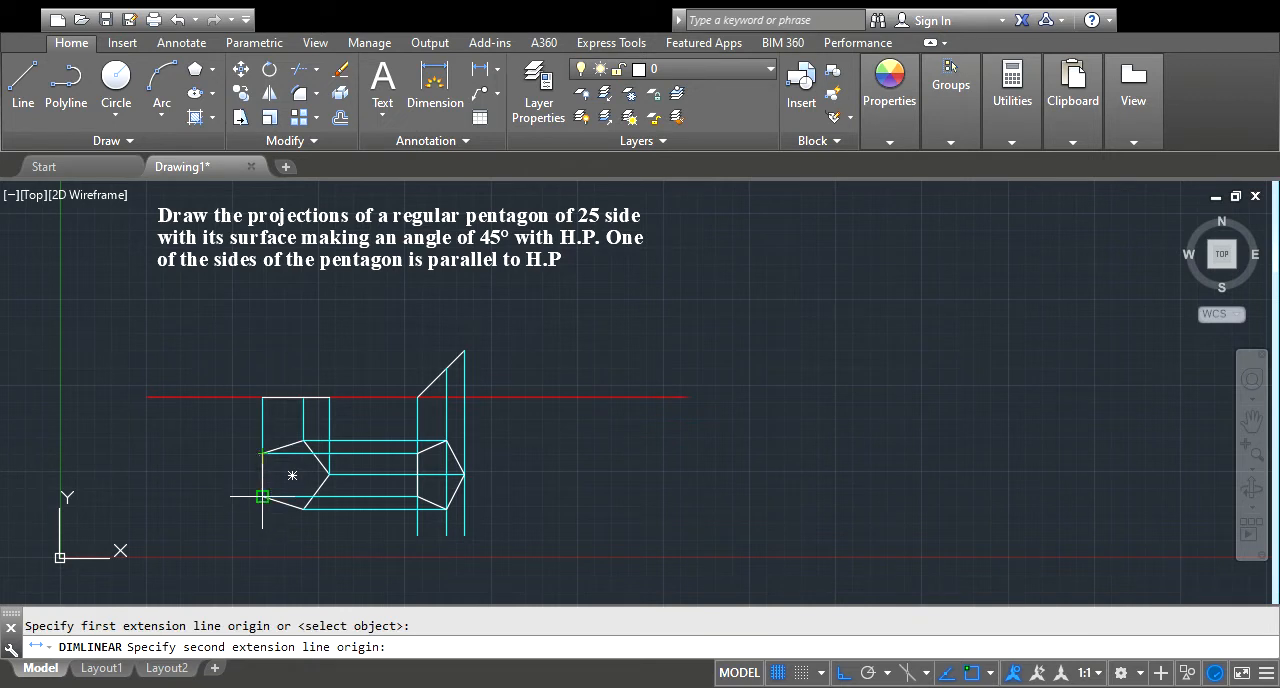
click(262, 497)
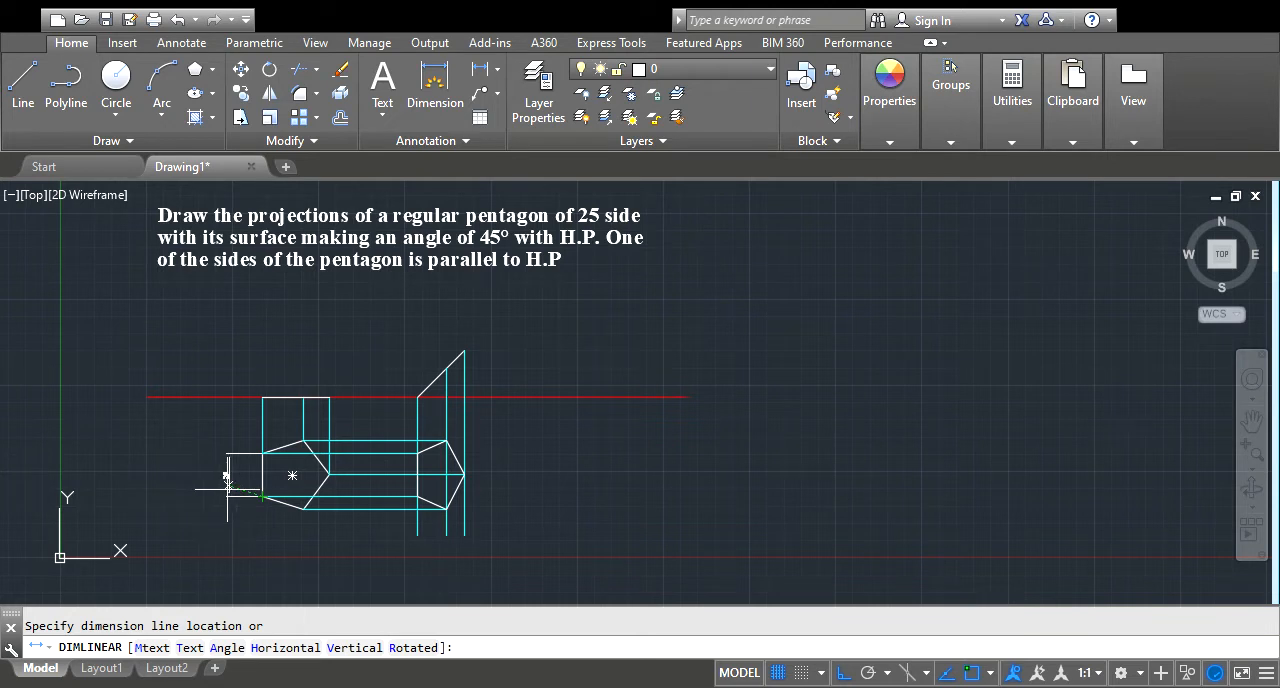
click(227, 488)
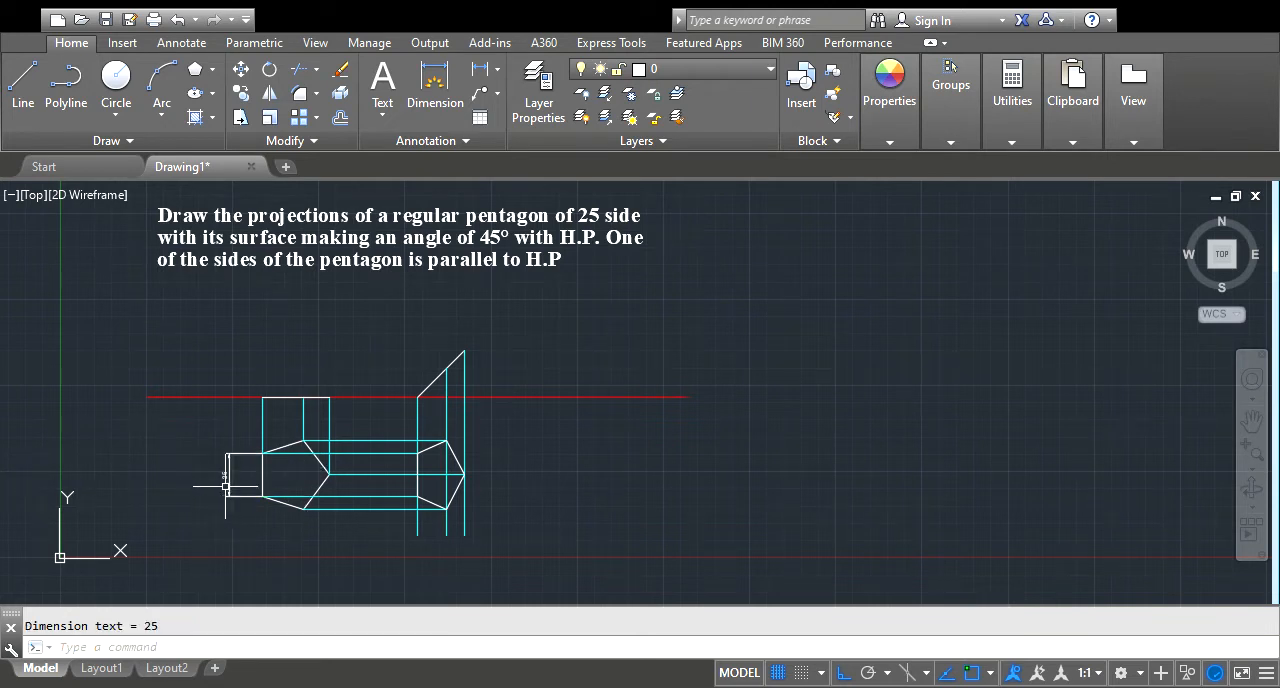
scroll(227, 486, up, 2)
scroll(227, 478, up, 6)
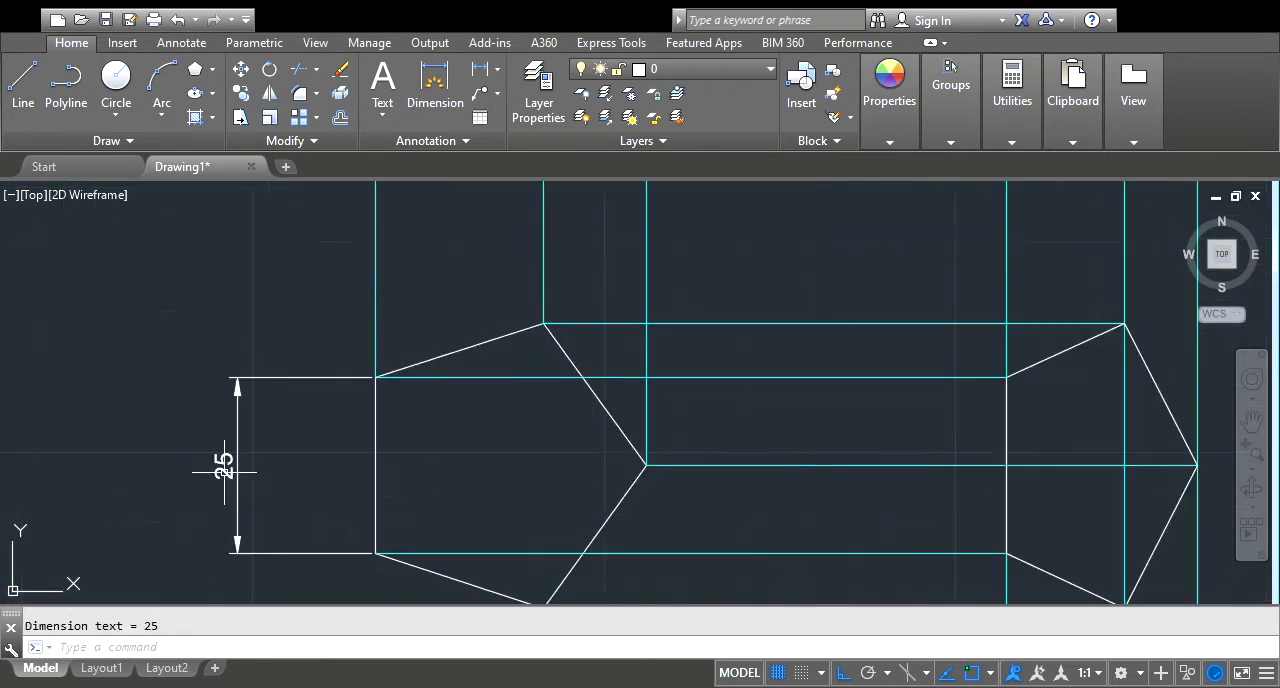
Add an angular dimension between the inclined view and the red reference line, placing its arc just inside the angle
scroll(220, 465, down, 6)
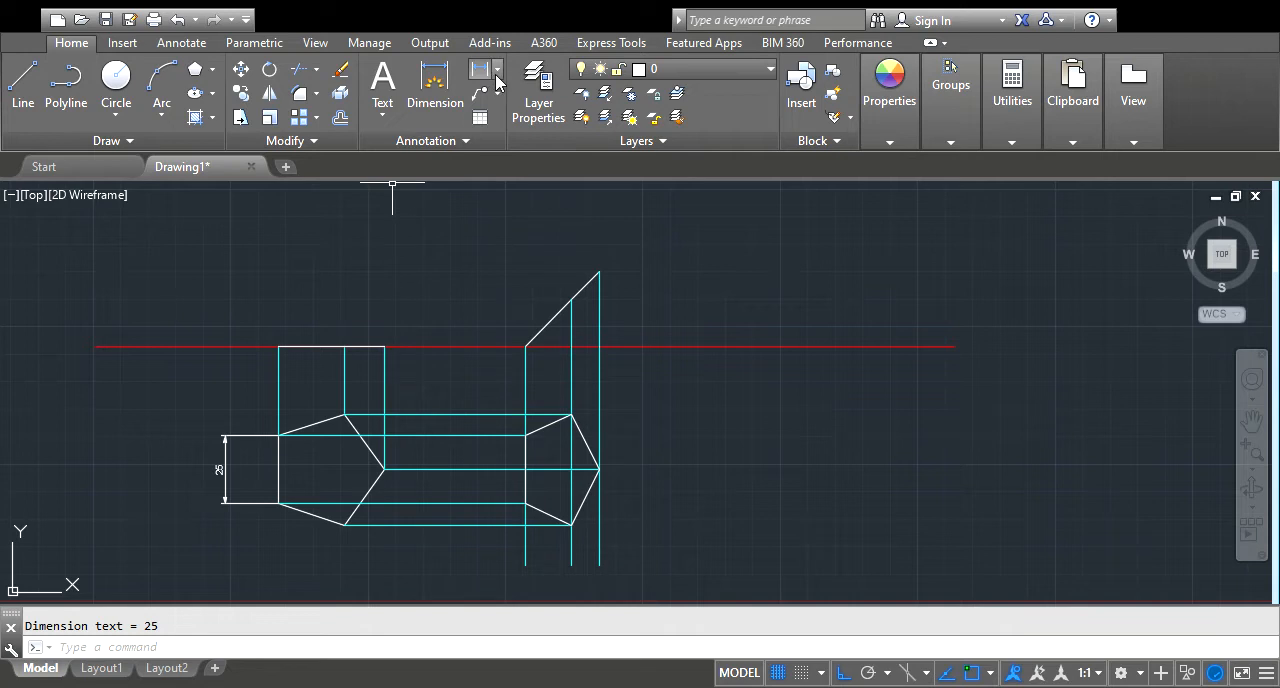
click(512, 177)
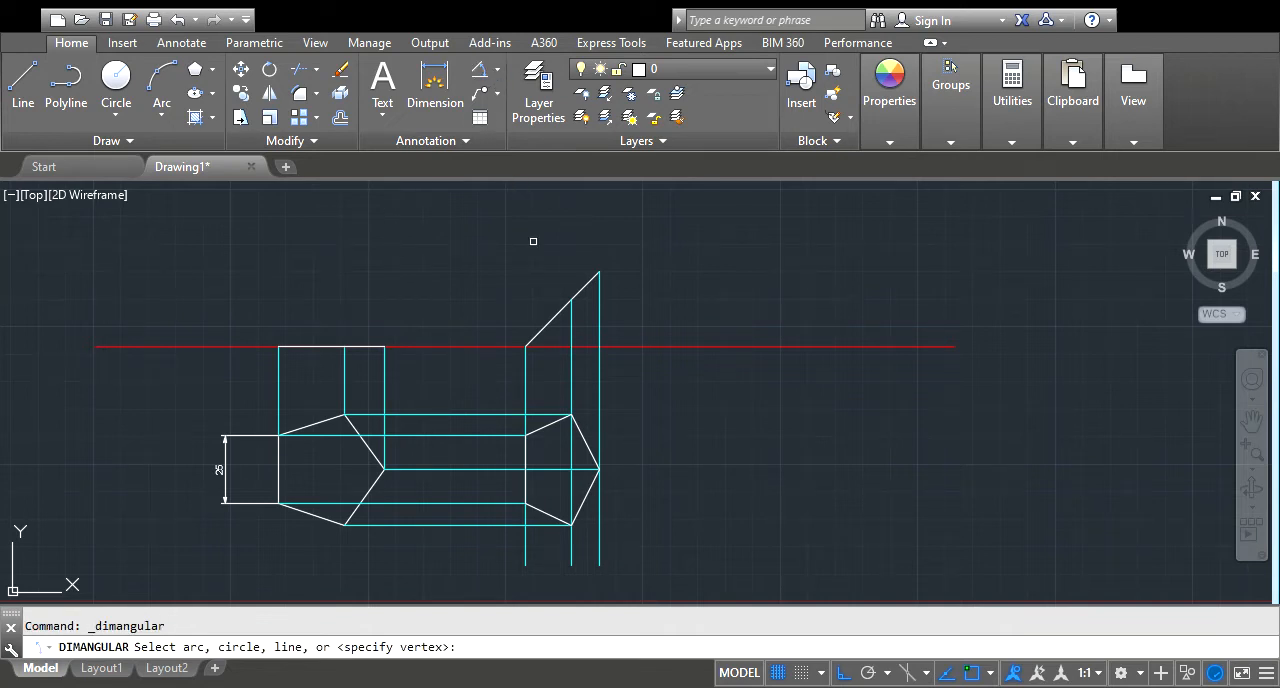
click(549, 323)
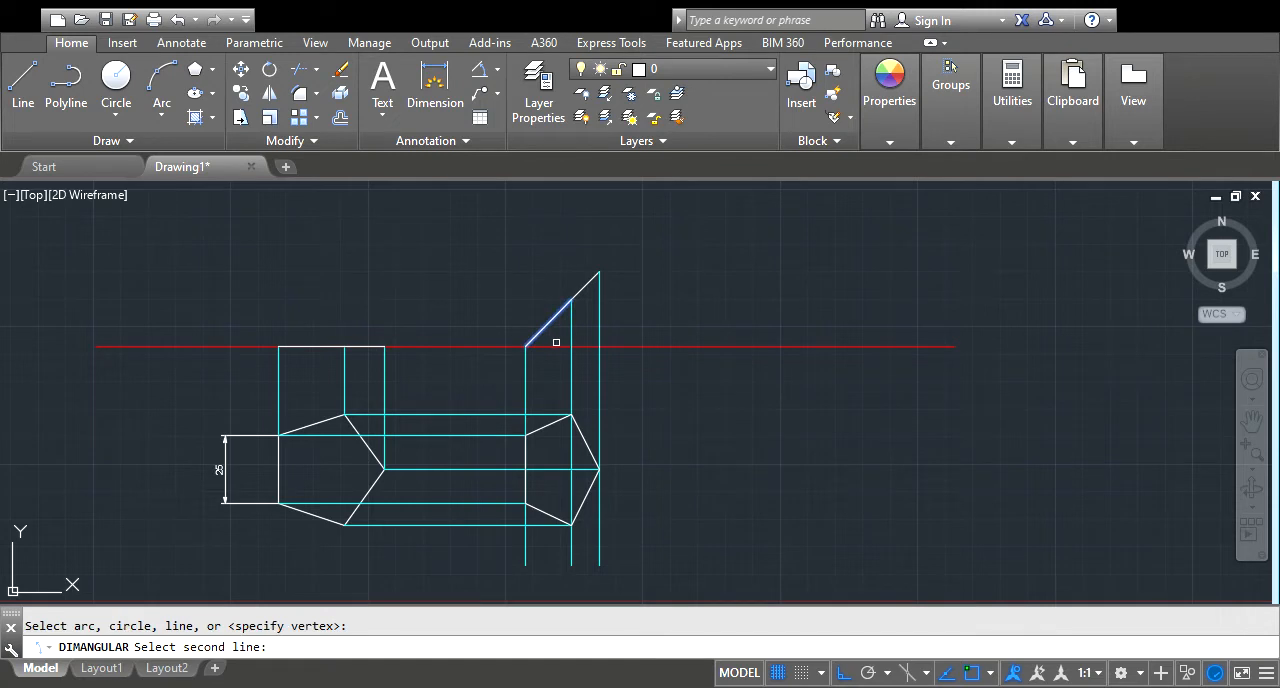
click(554, 347)
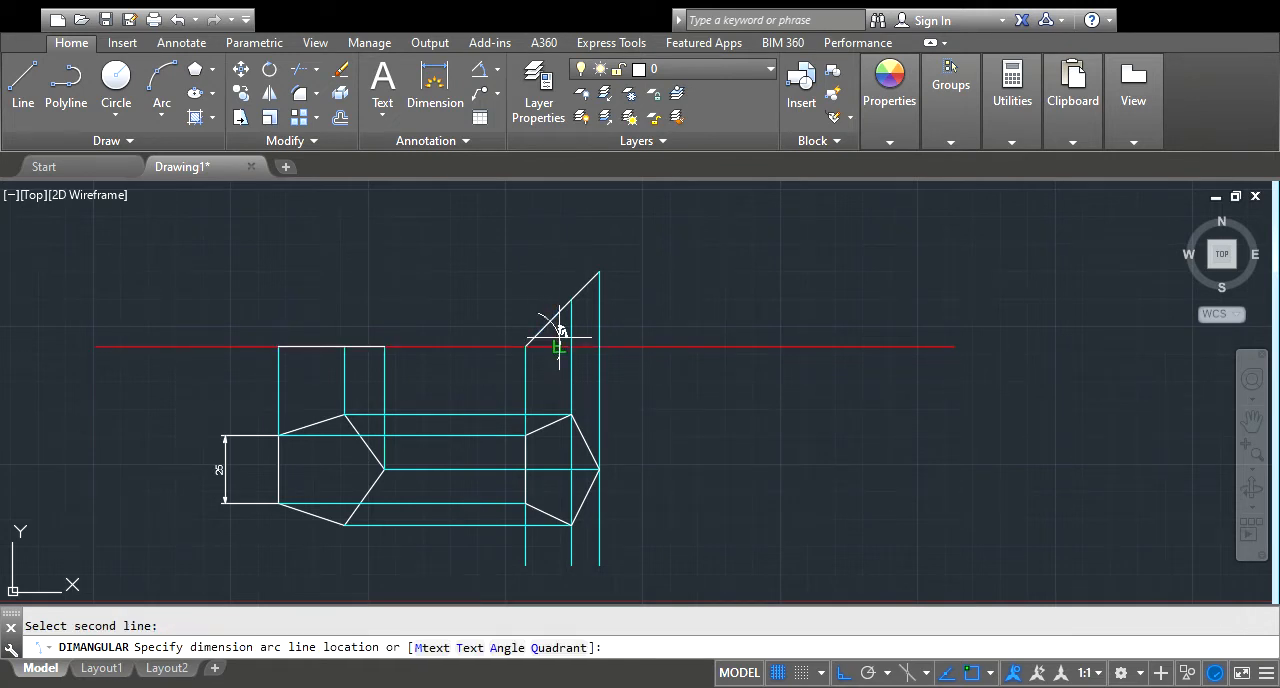
click(558, 331)
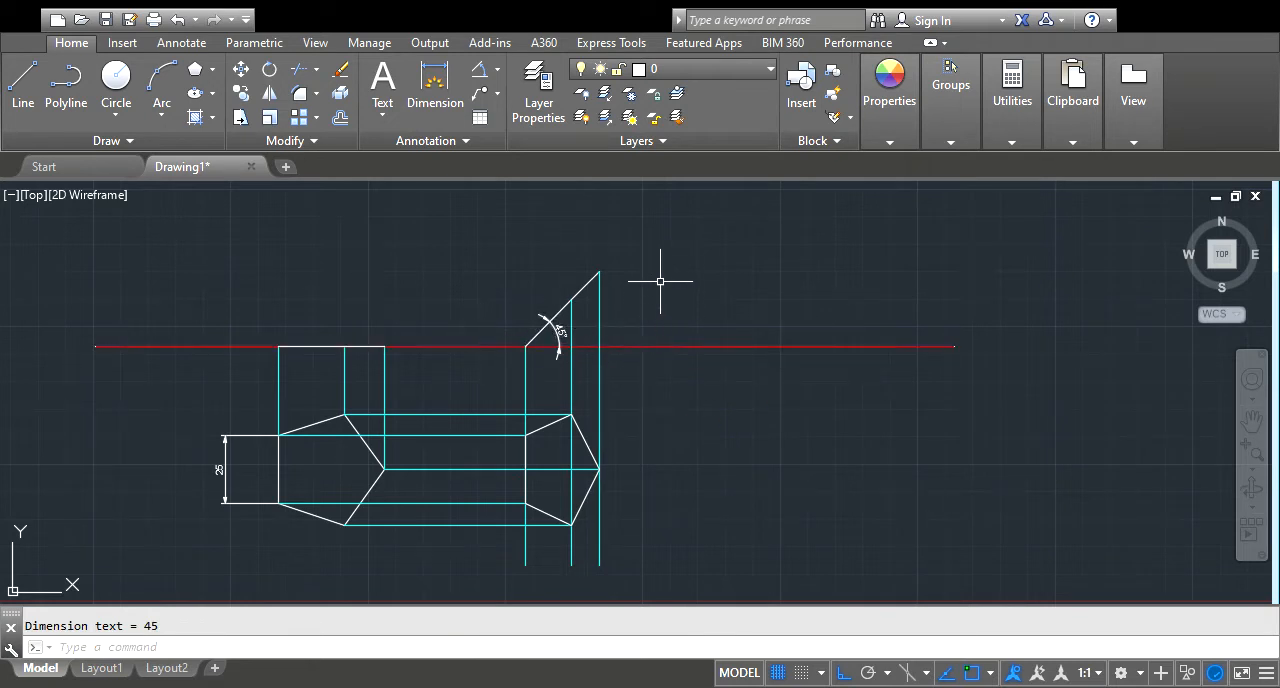
Add the single-line text "X" beside the red reference line's left end, with height 6 and rotation 0
scroll(518, 288, down, 2)
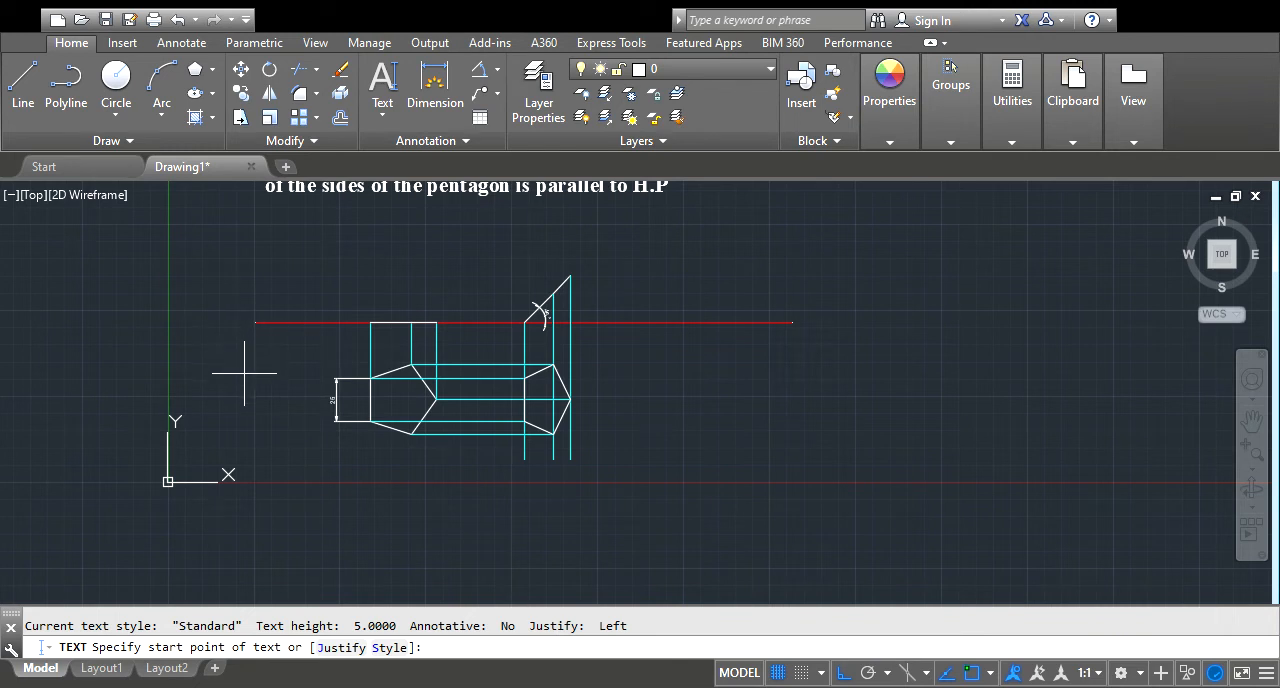
click(235, 315)
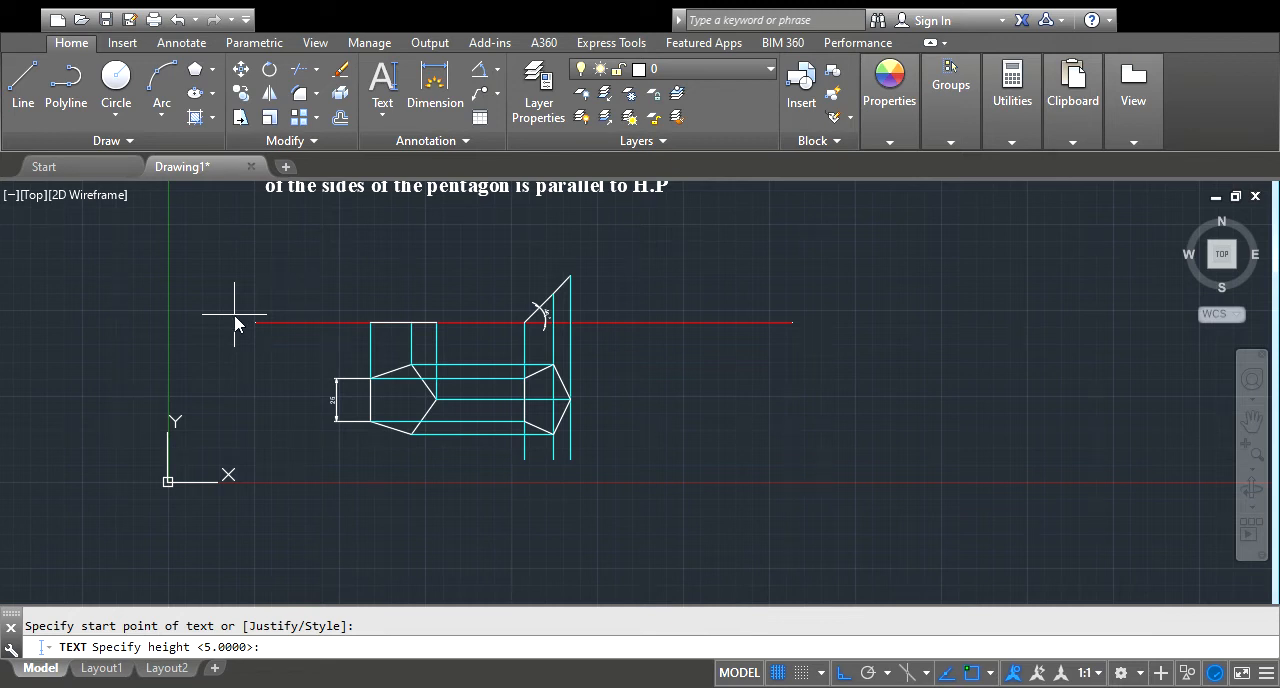
text(6)
key(Return)
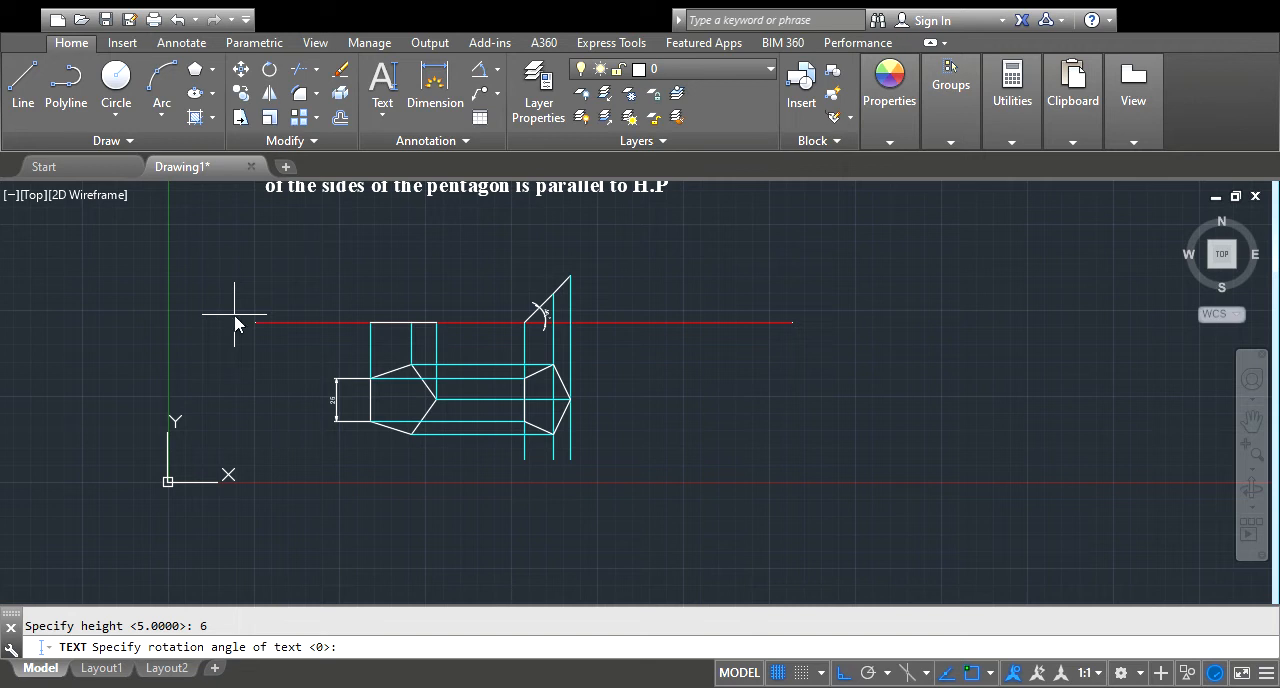
text(0)
key(Return)
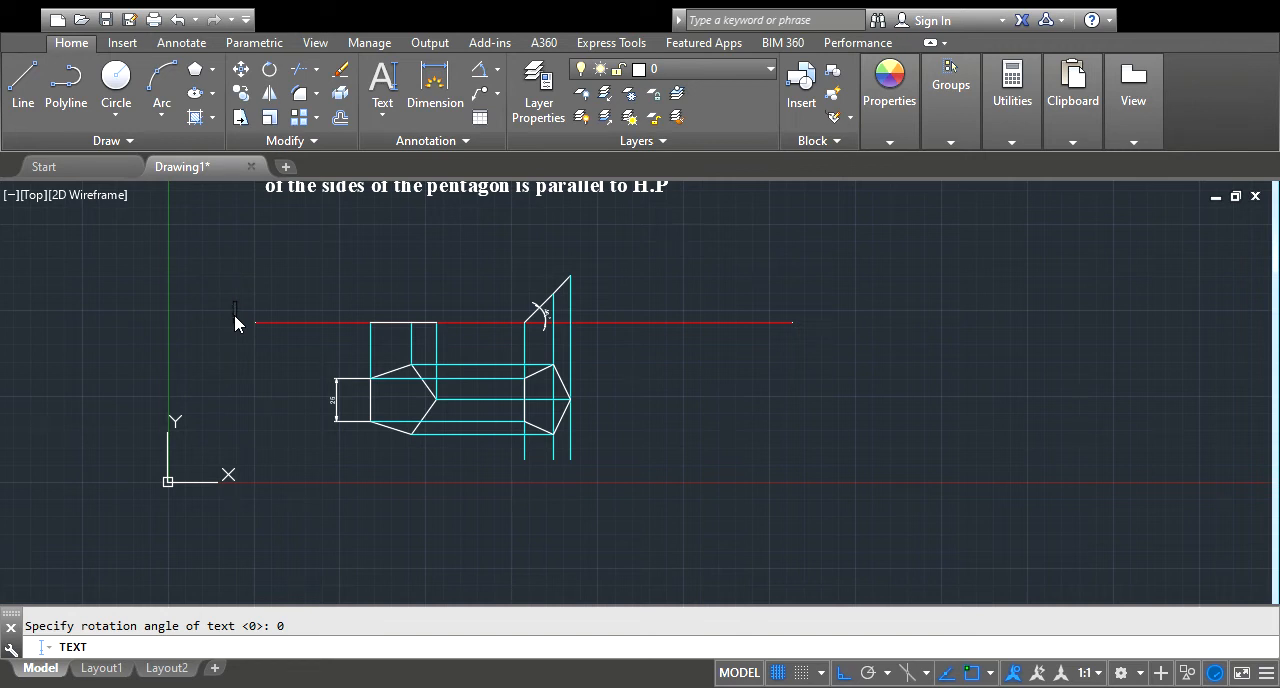
text(X)
key(Return)
key(Return)
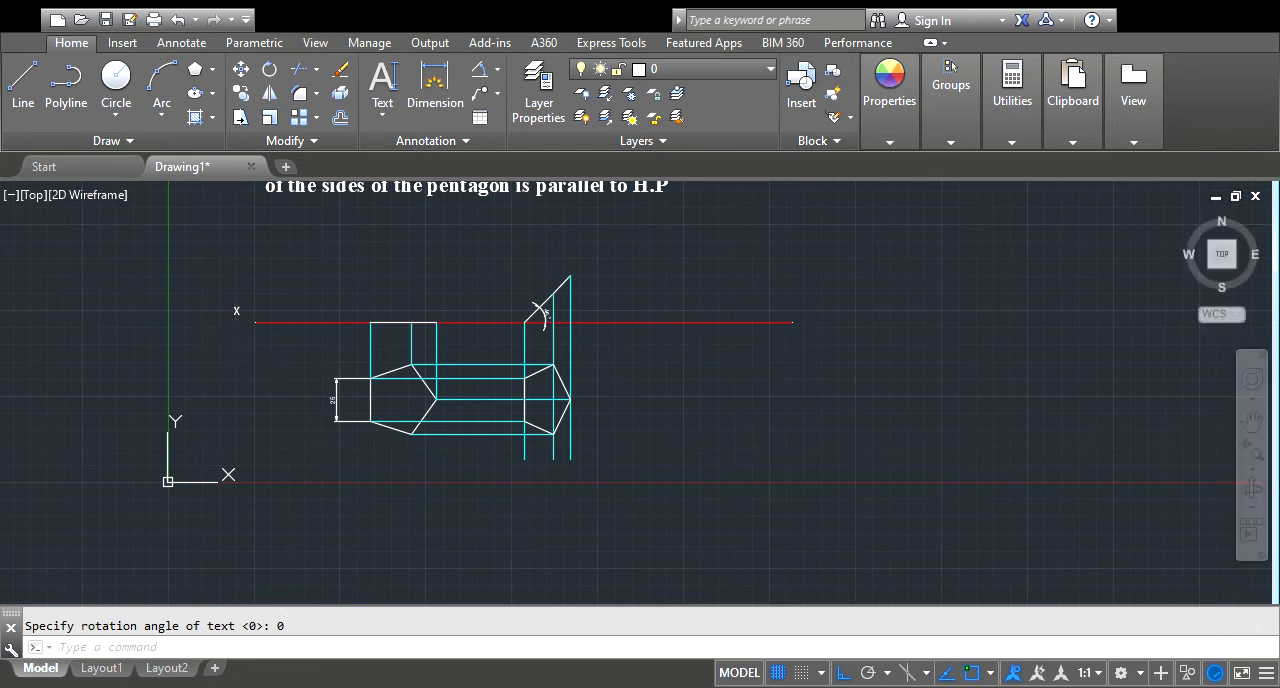
Shift the "X" label slightly down to align it with the left end of the red reference line
click(235, 312)
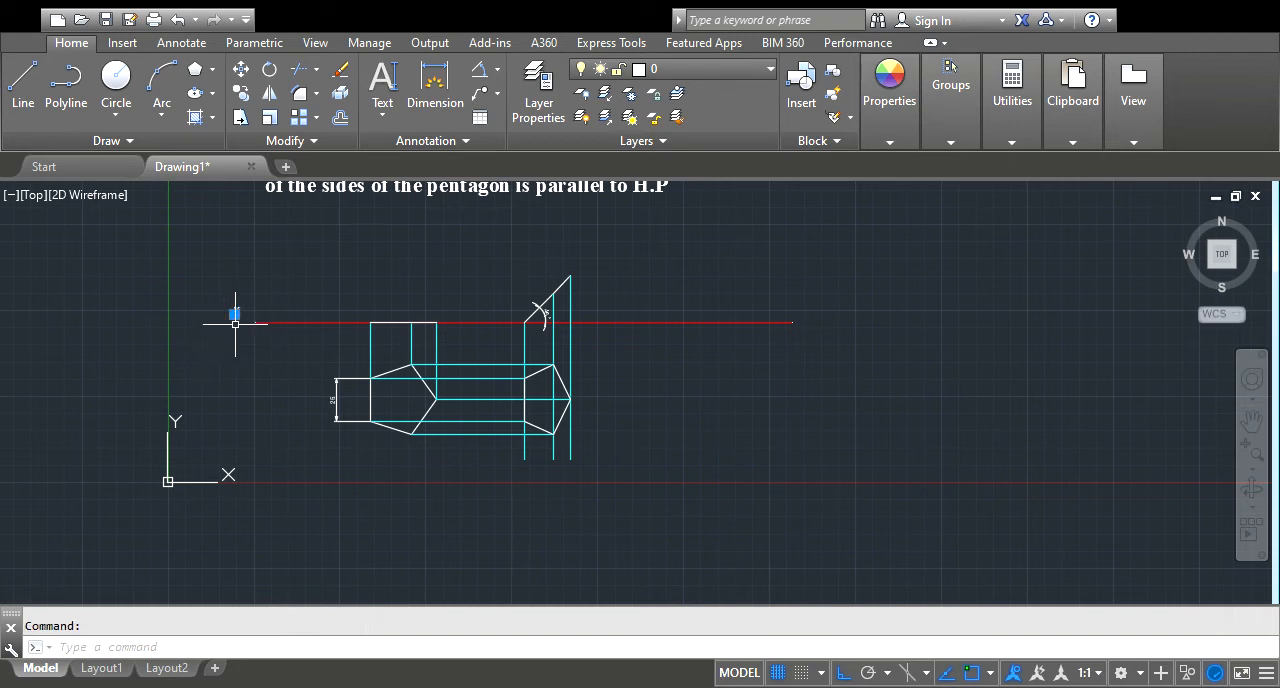
key(Escape)
click(238, 312)
click(235, 313)
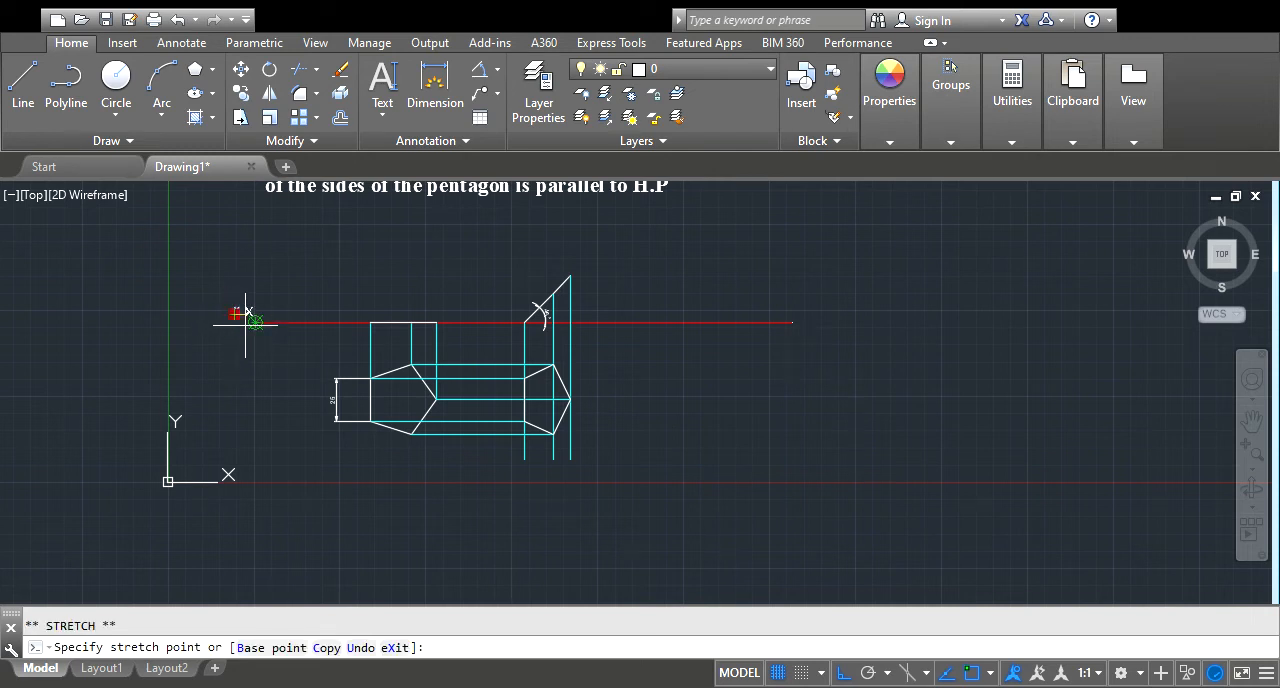
key(Escape)
key(Escape)
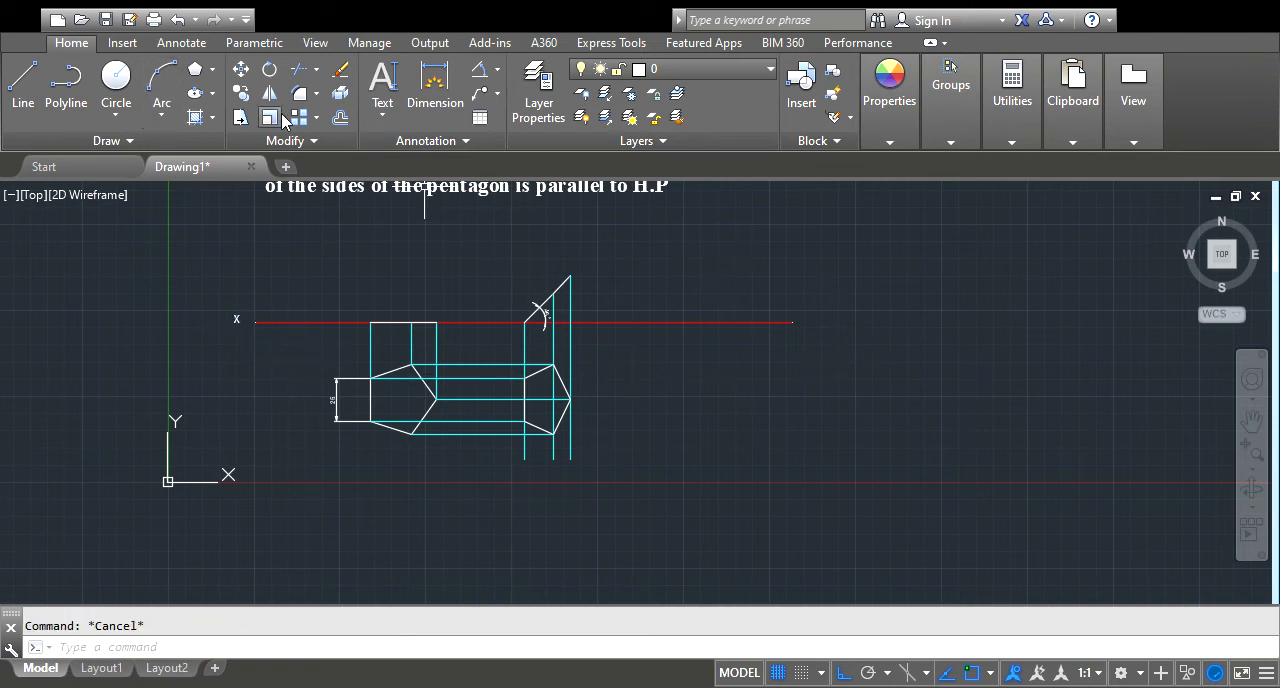
Add the single-line text "y" at the red reference line's right end, with height 6 and rotation 0
click(382, 88)
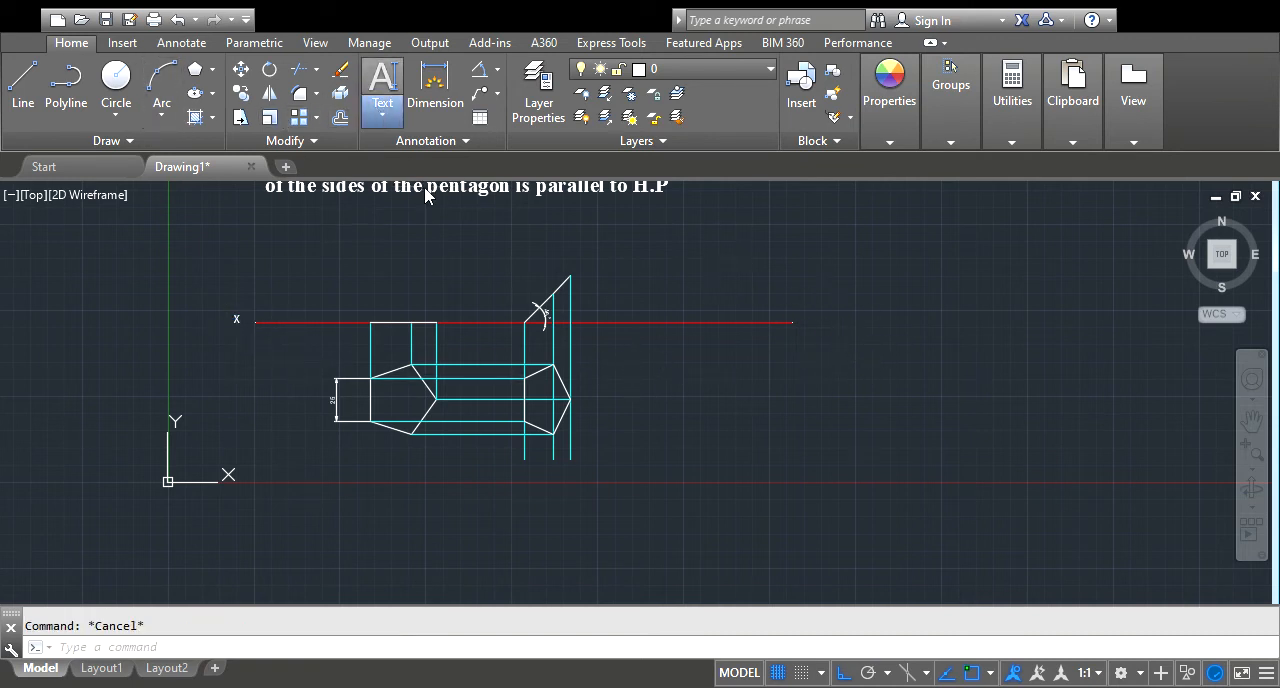
click(795, 316)
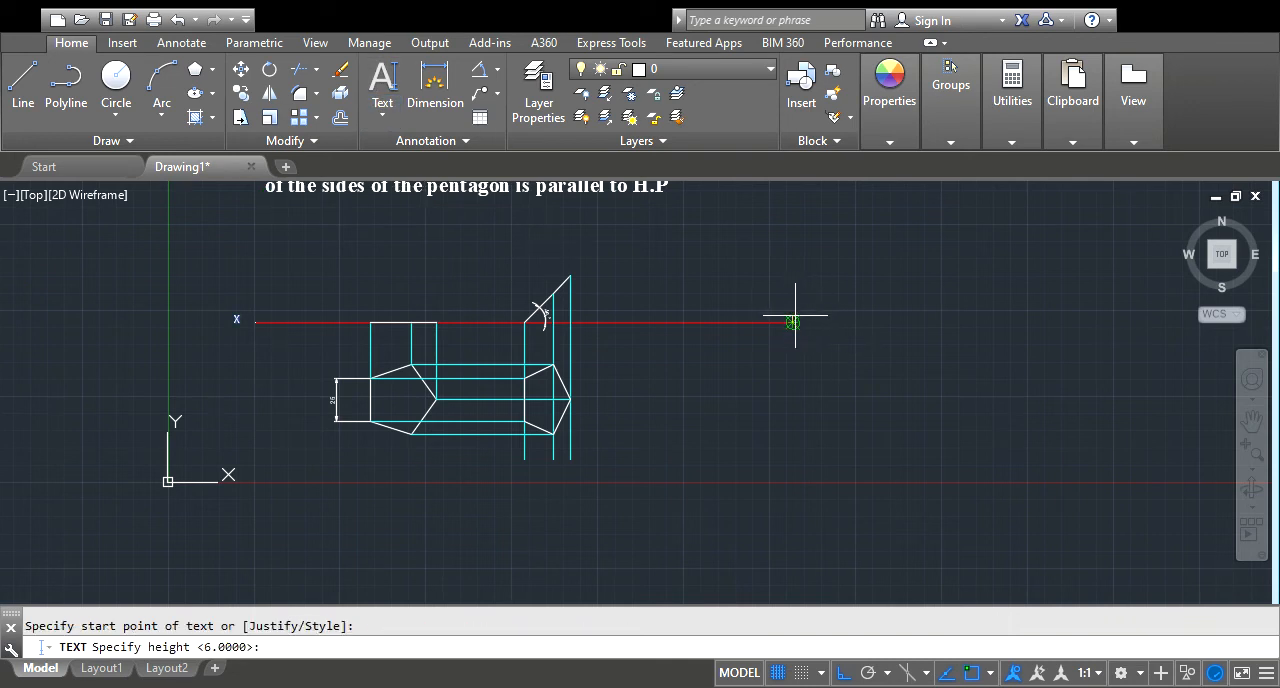
key(Return)
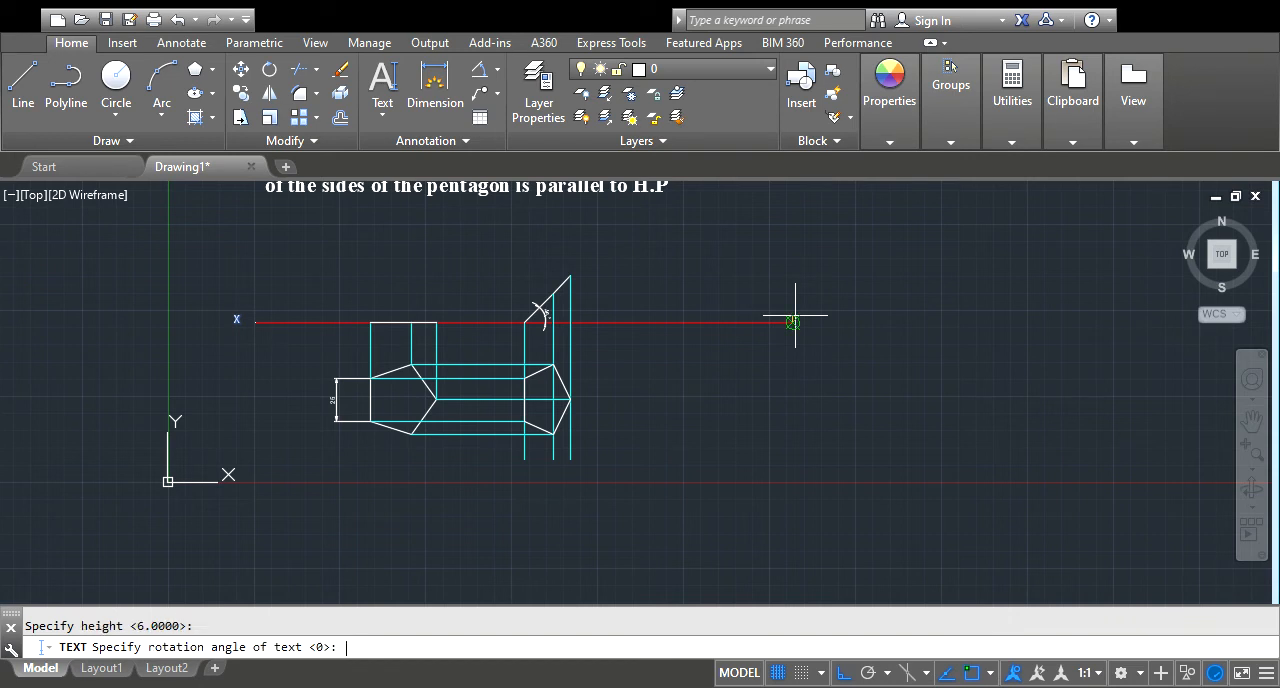
key(Return)
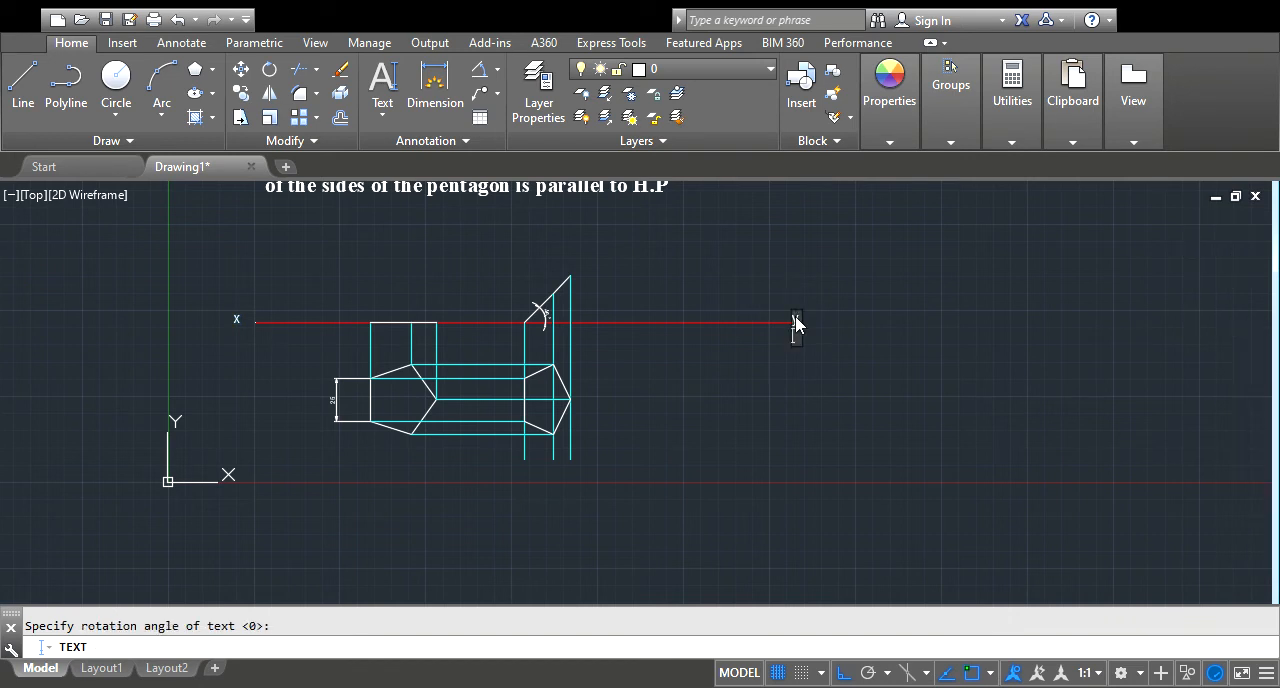
text(y)
key(Return)
key(Return)
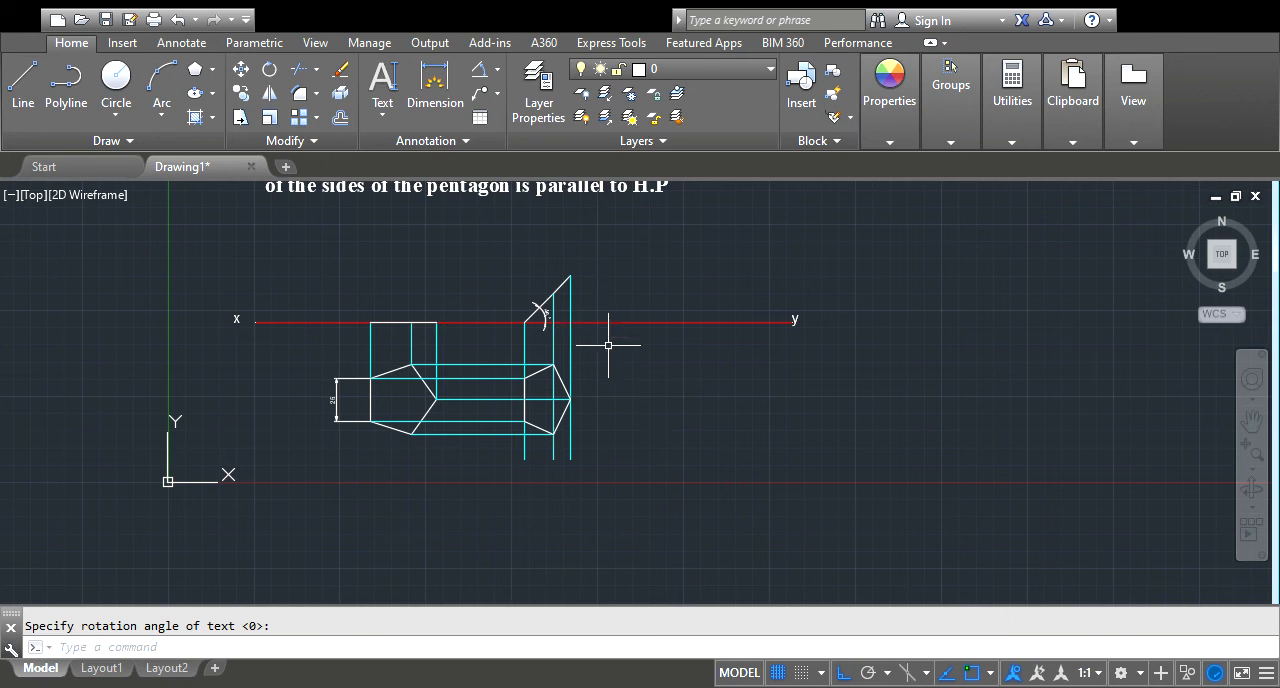
scroll(509, 449, down, 1)
scroll(520, 368, up, 1)
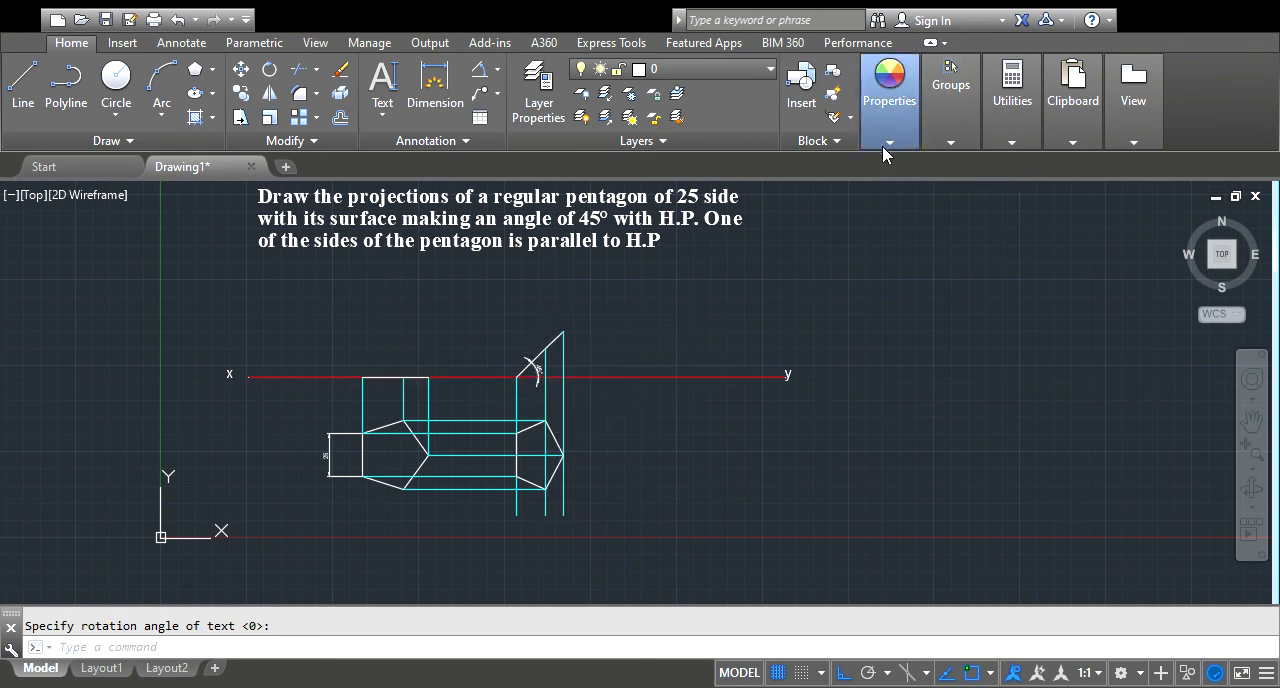
click(554, 437)
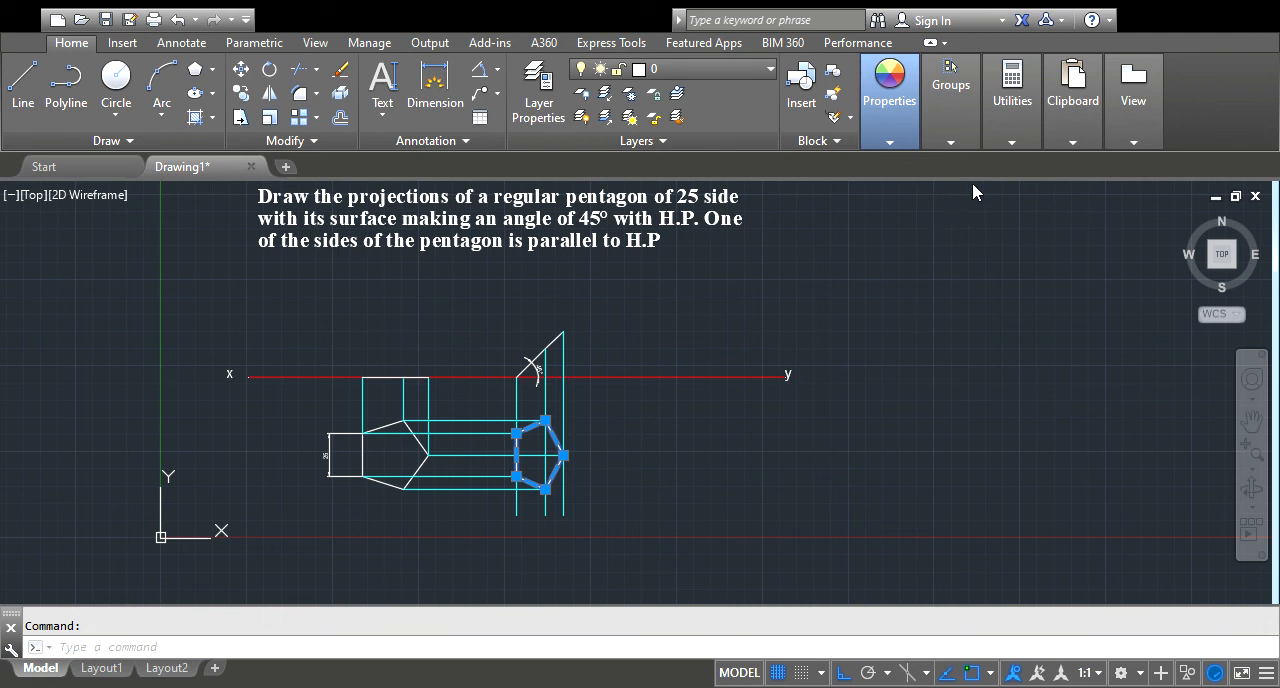
key(Escape)
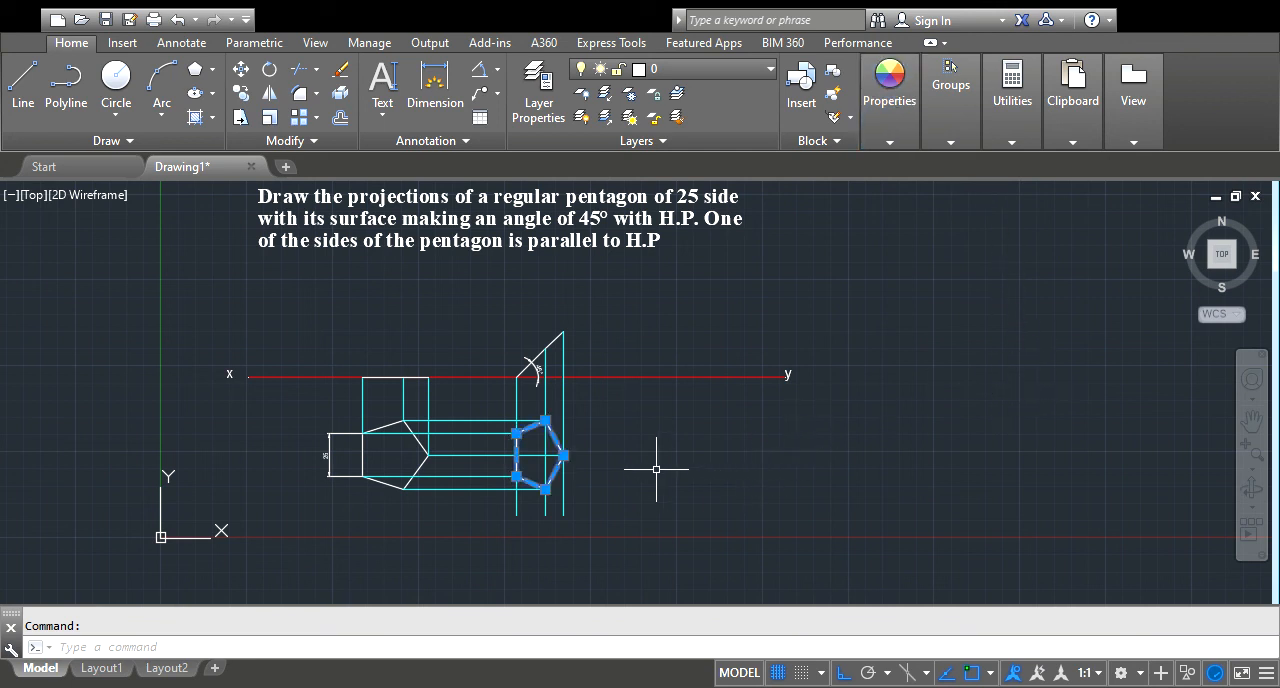
key(Escape)
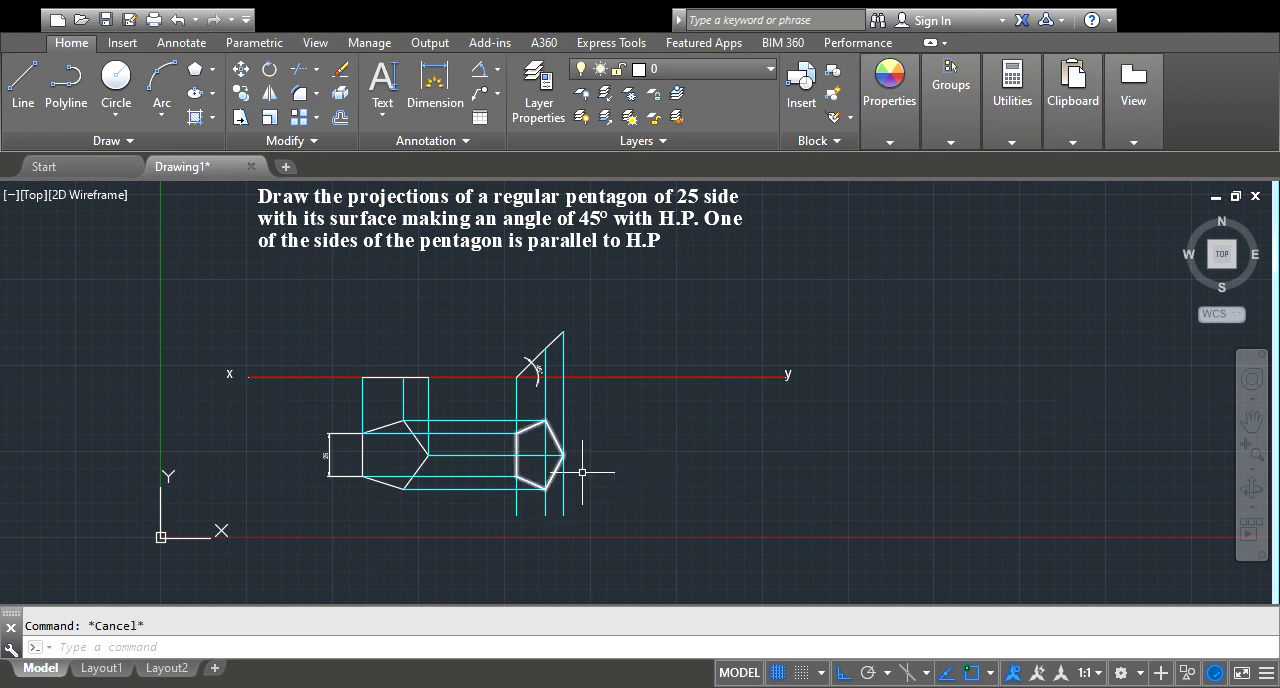
Display the projected pentagon below the inclined view with a heavier lineweight using the lineweight settings
click(544, 479)
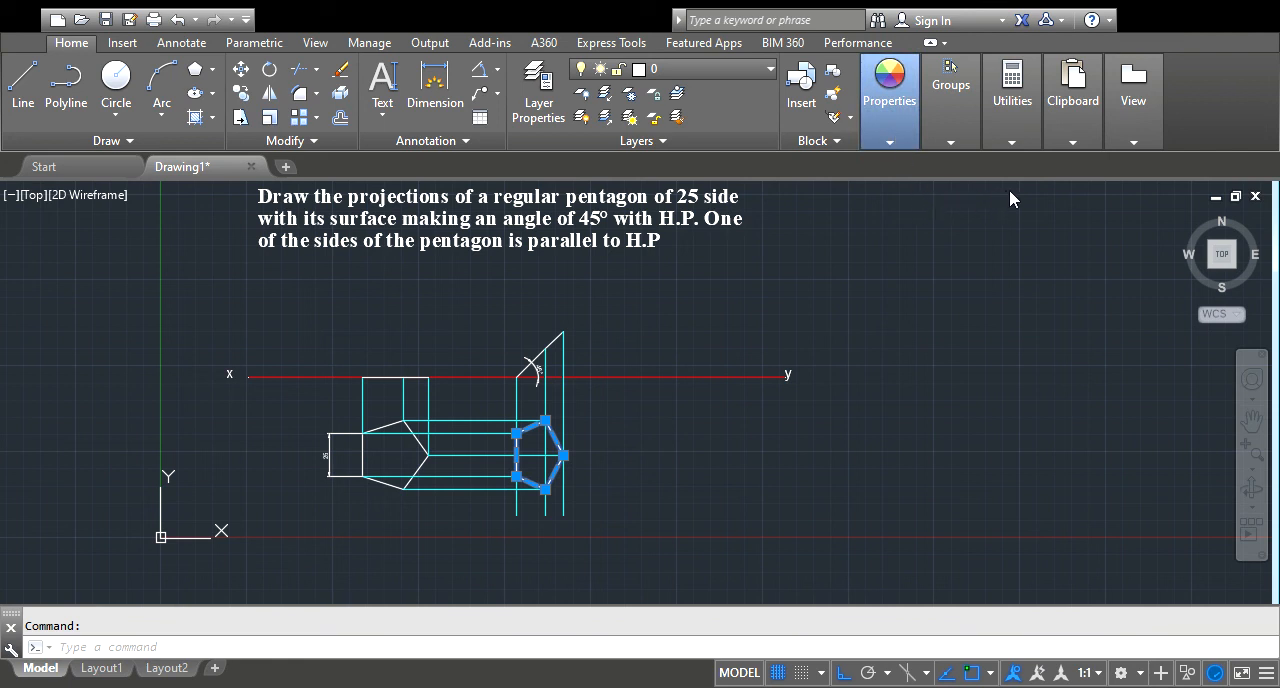
click(1003, 433)
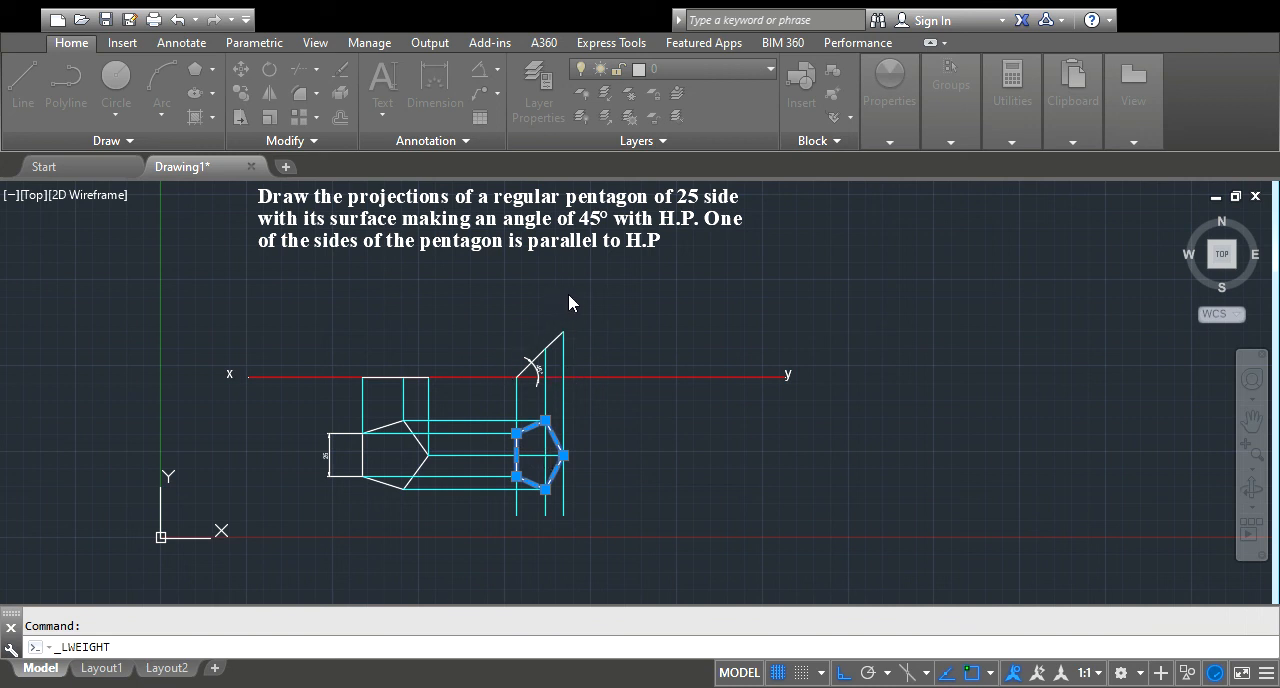
click(543, 461)
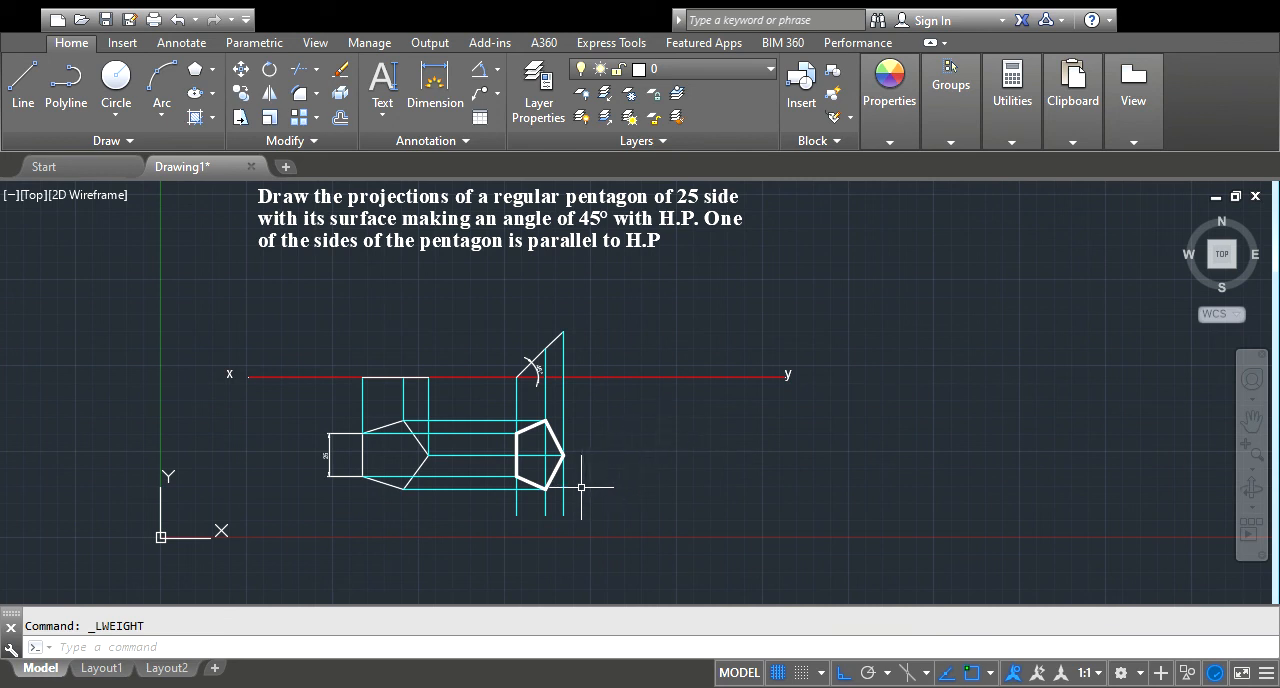
Apply a heavier lineweight to the inclined line above the reference line, matching the thick projected pentagon
click(533, 361)
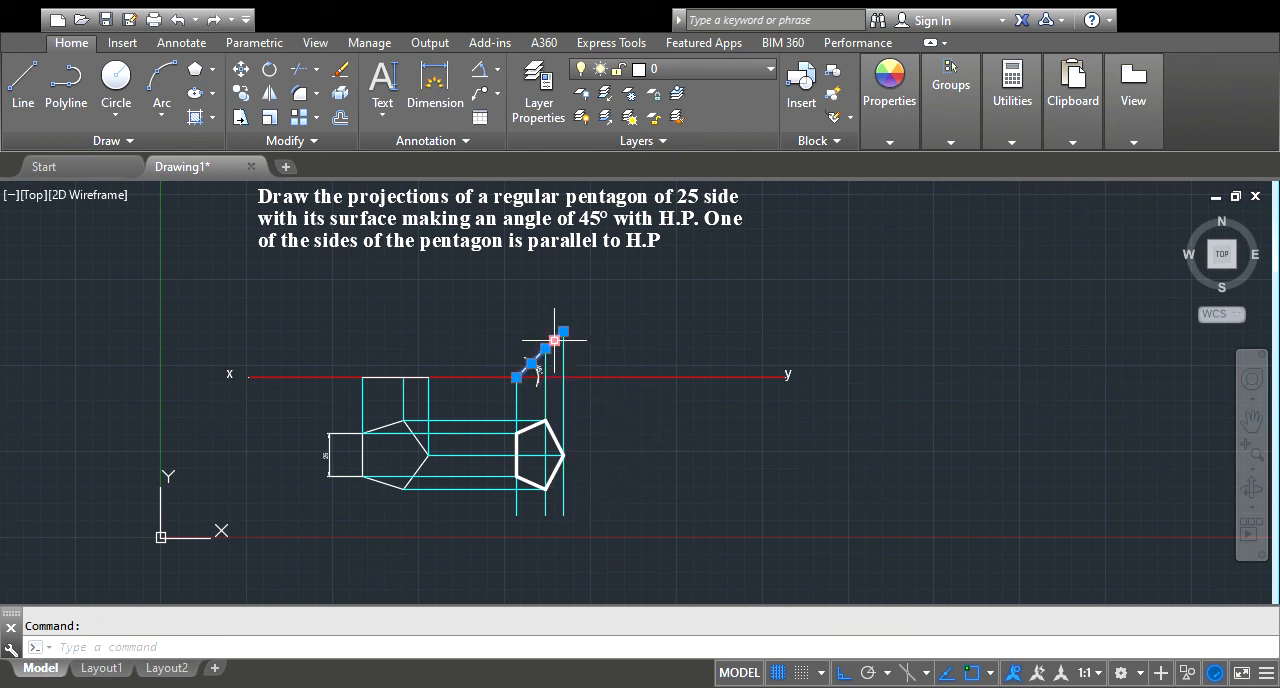
click(899, 138)
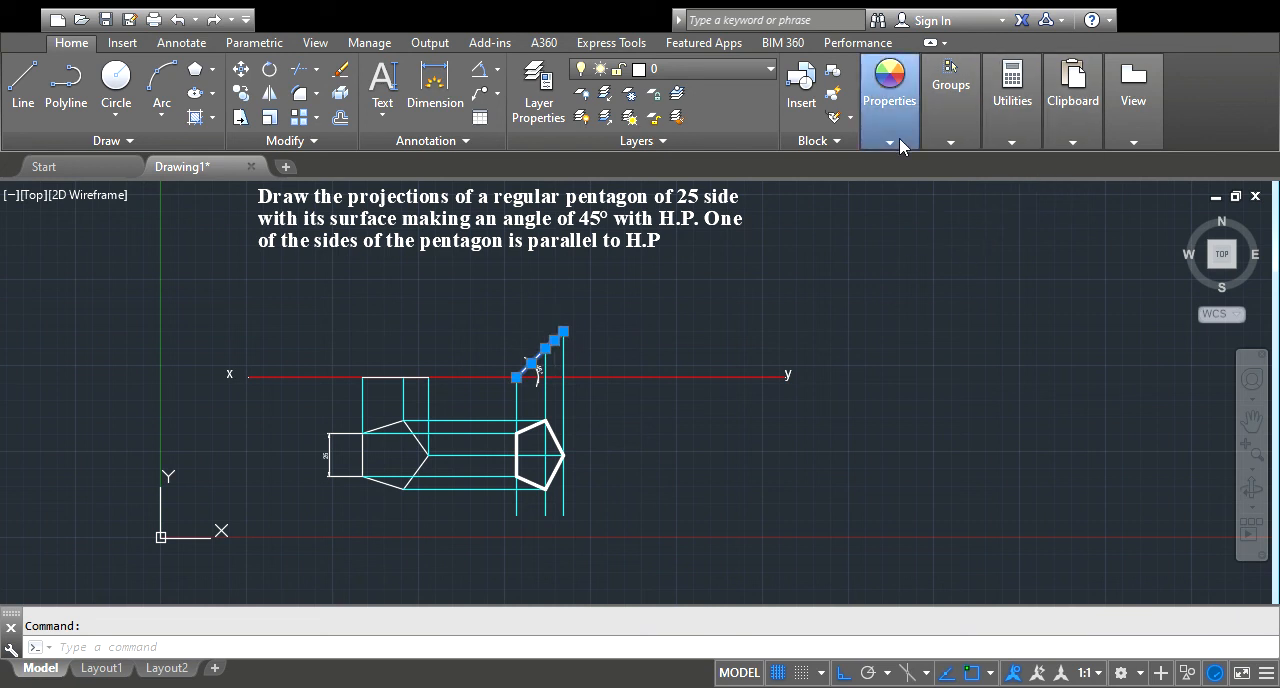
key(Escape)
click(988, 383)
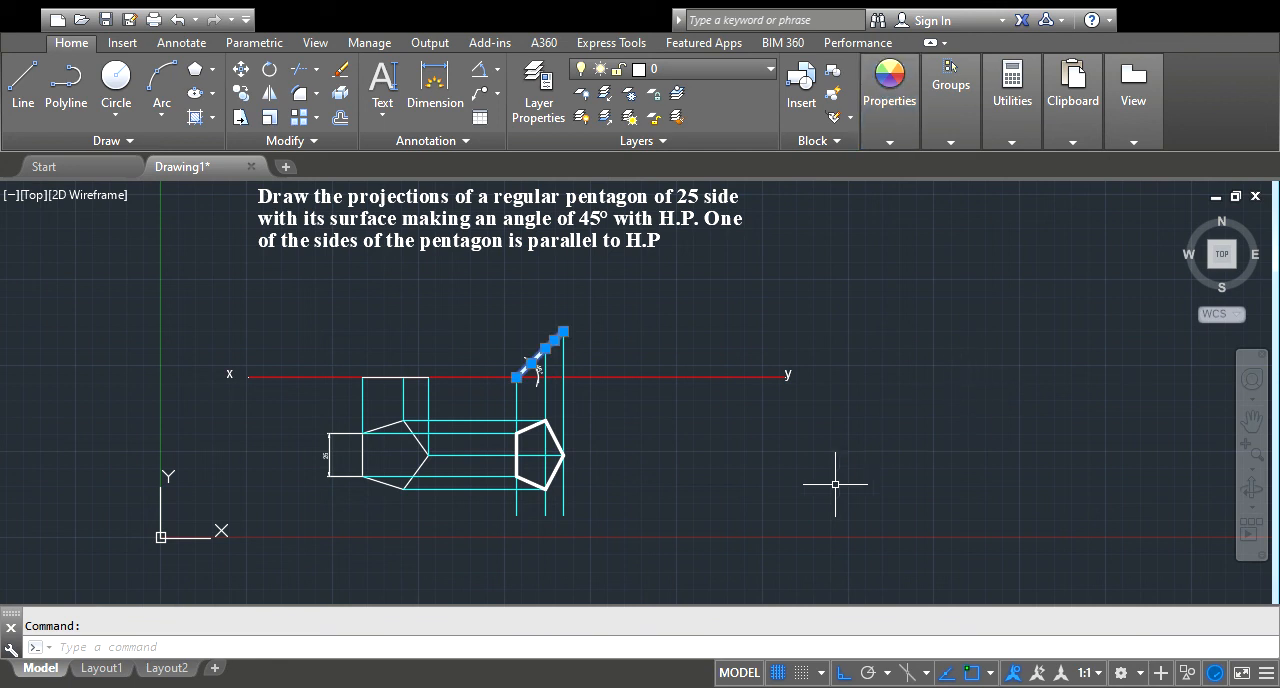
key(Escape)
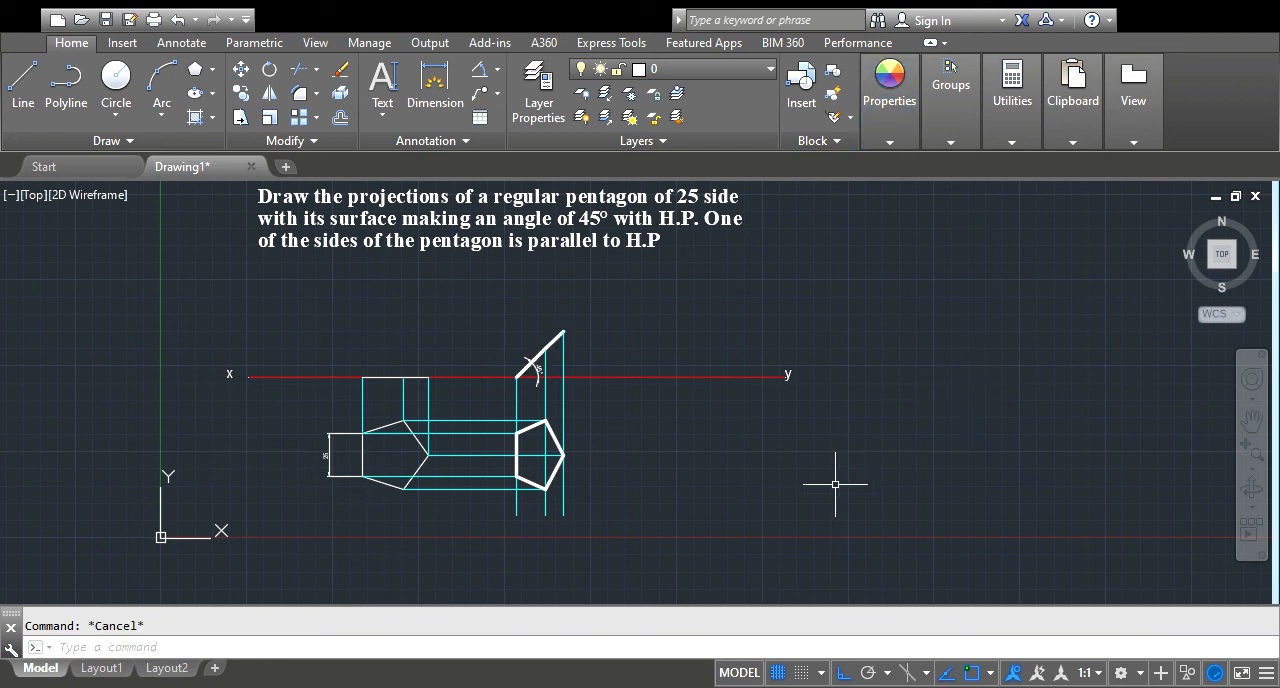